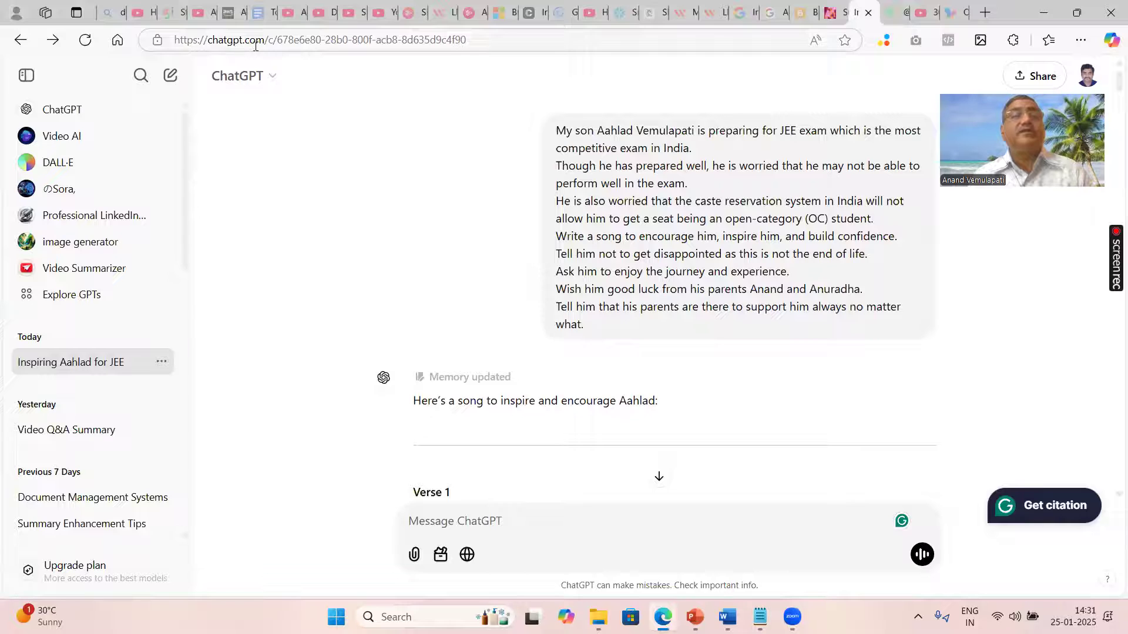
left_click(236, 390)
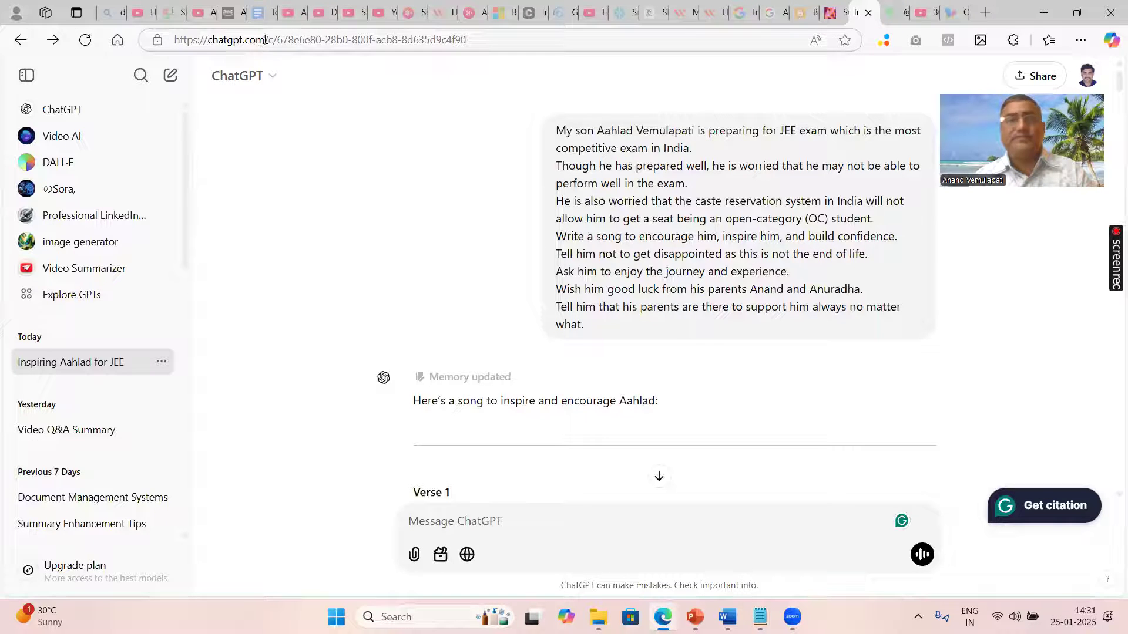
left_click_drag(178, 41, 265, 41)
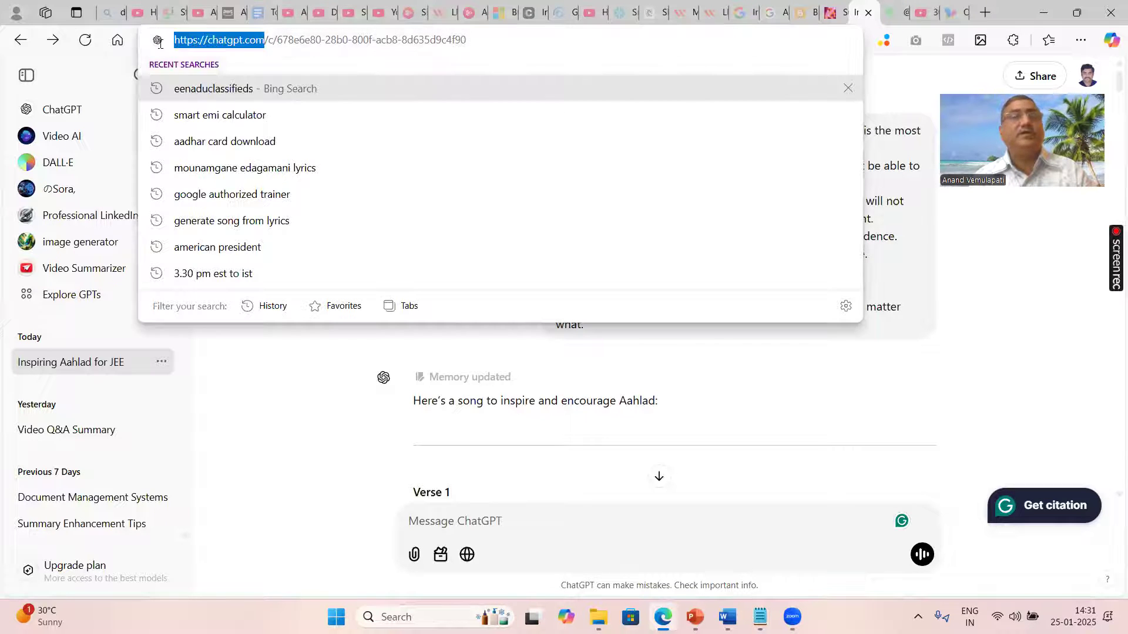
left_click(279, 372)
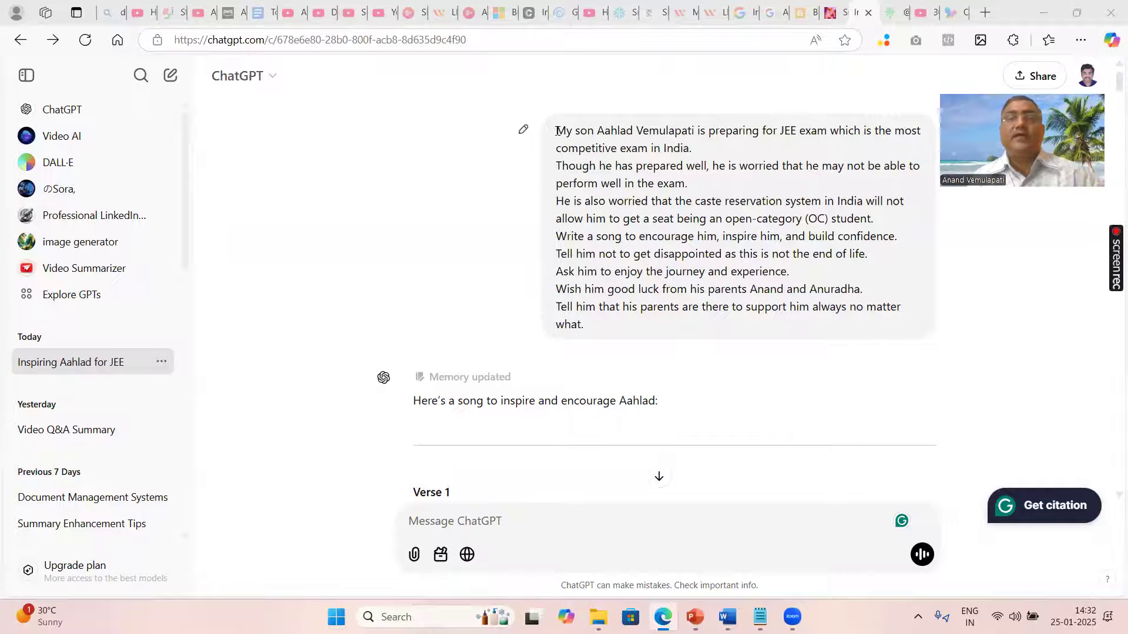
Read the first prompt's background on the son's JEE exam preparation, his performance worries and his concern about the caste reservation system.
left_click_drag(556, 130, 640, 329)
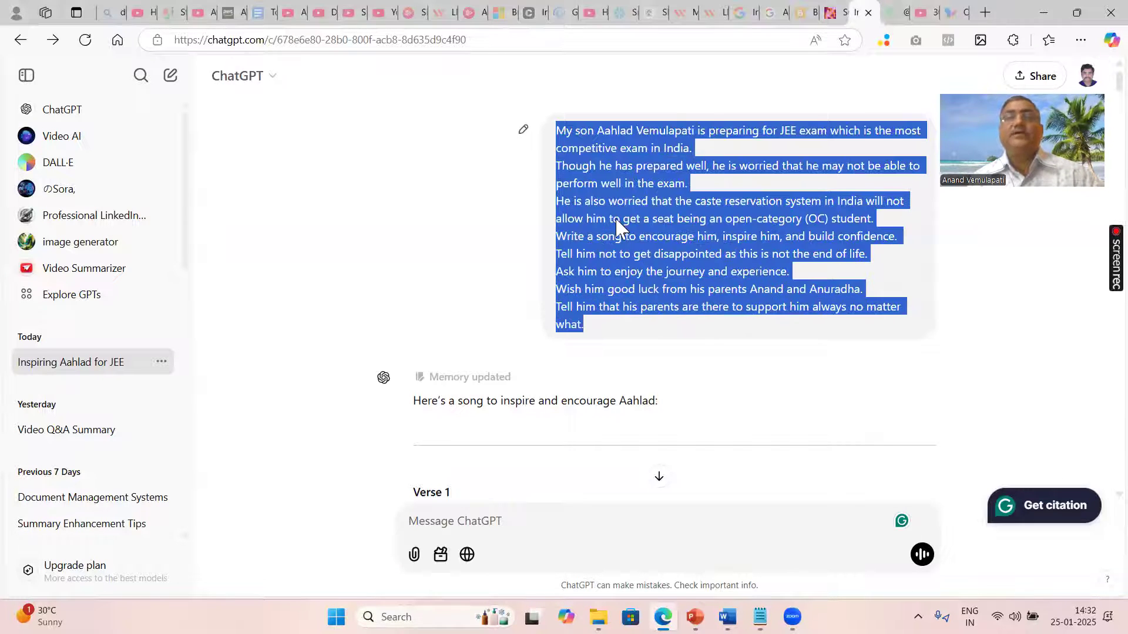
left_click(597, 152)
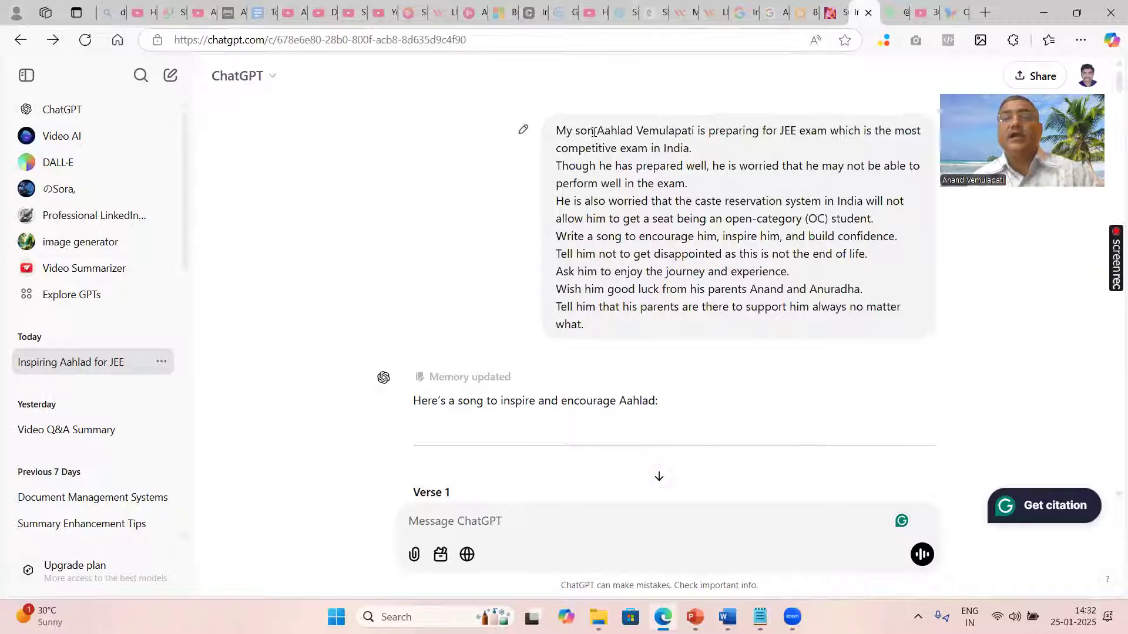
left_click_drag(595, 131, 694, 131)
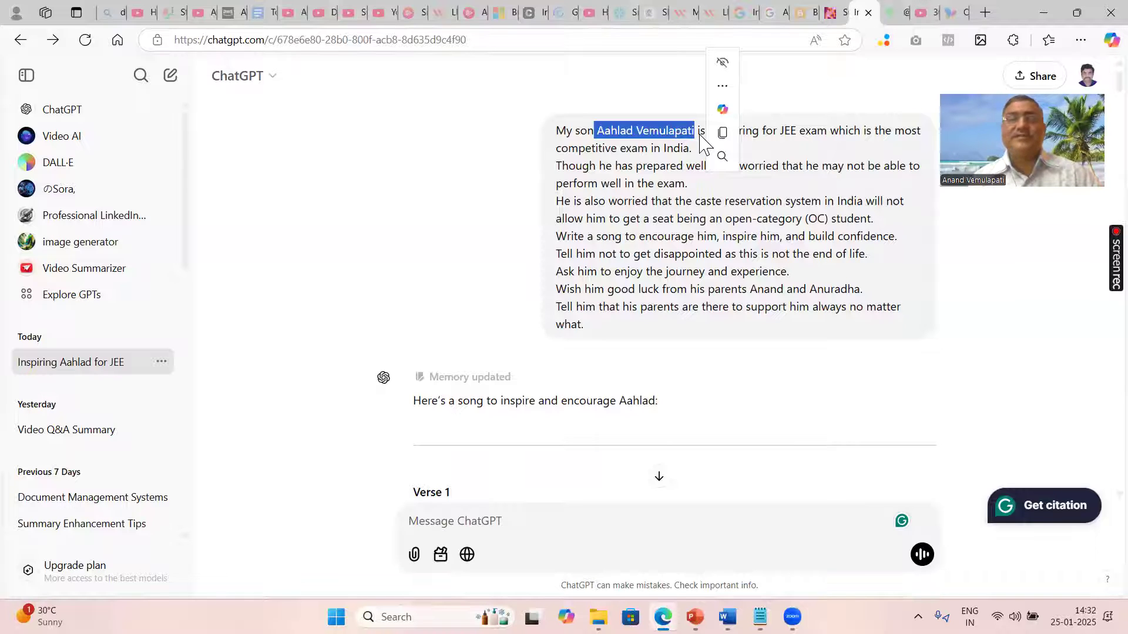
left_click(614, 165)
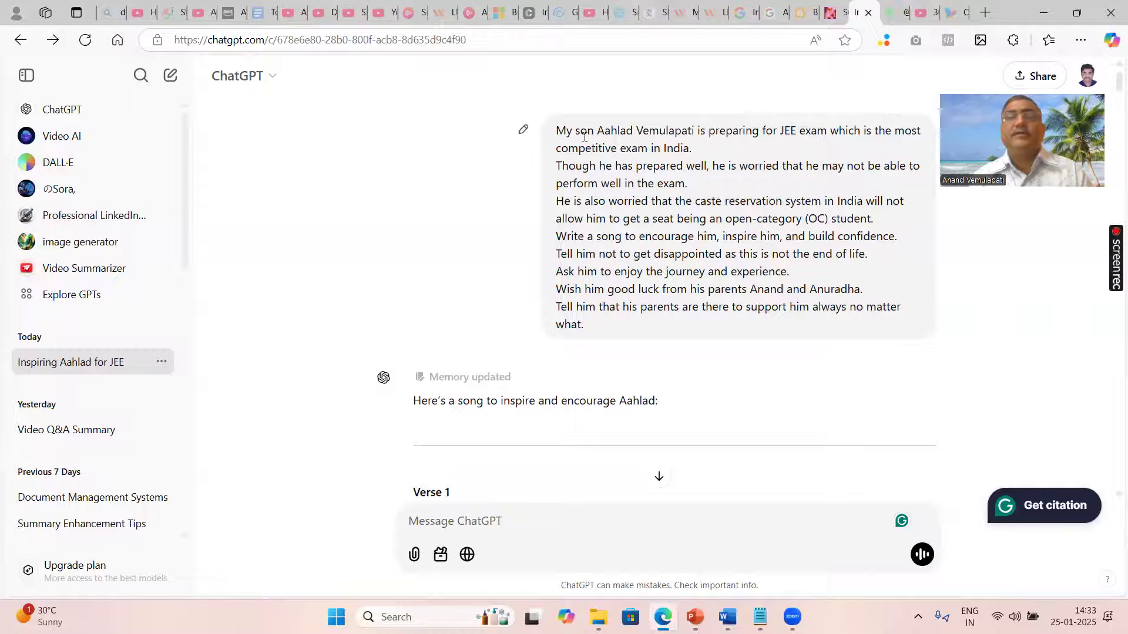
left_click_drag(595, 130, 738, 147)
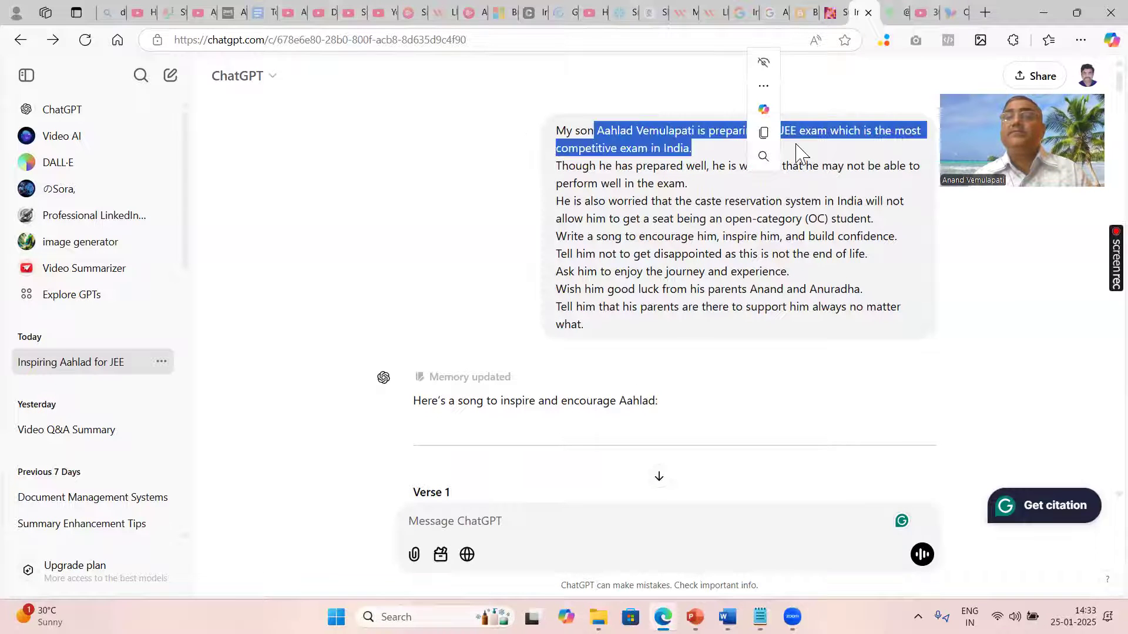
left_click(704, 218)
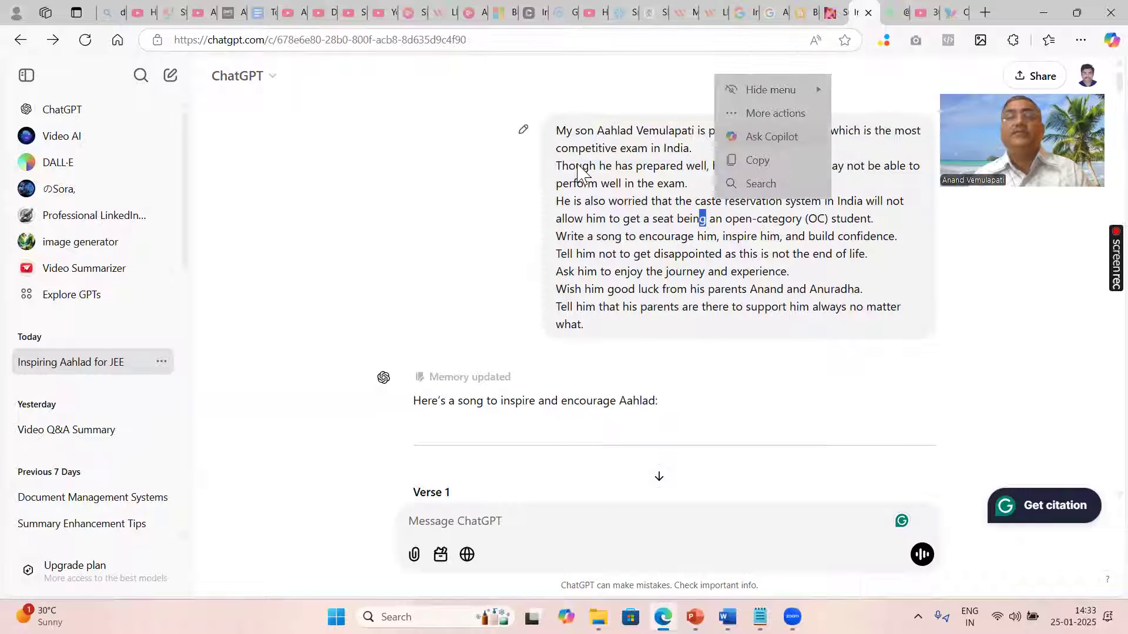
left_click_drag(598, 168, 796, 202)
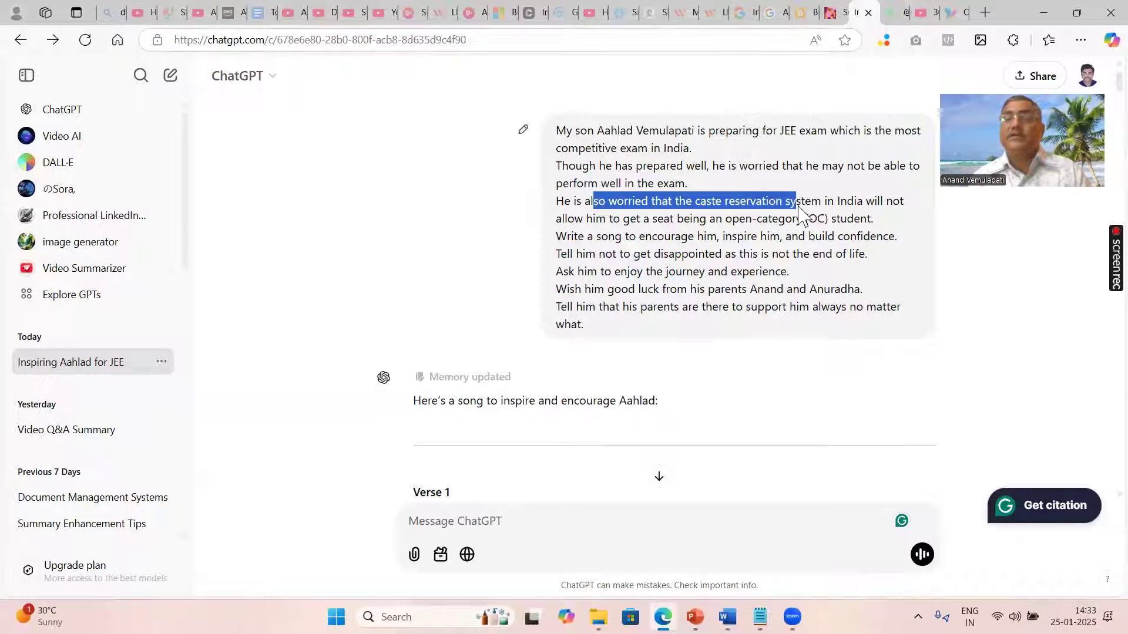
left_click_drag(574, 218, 874, 223)
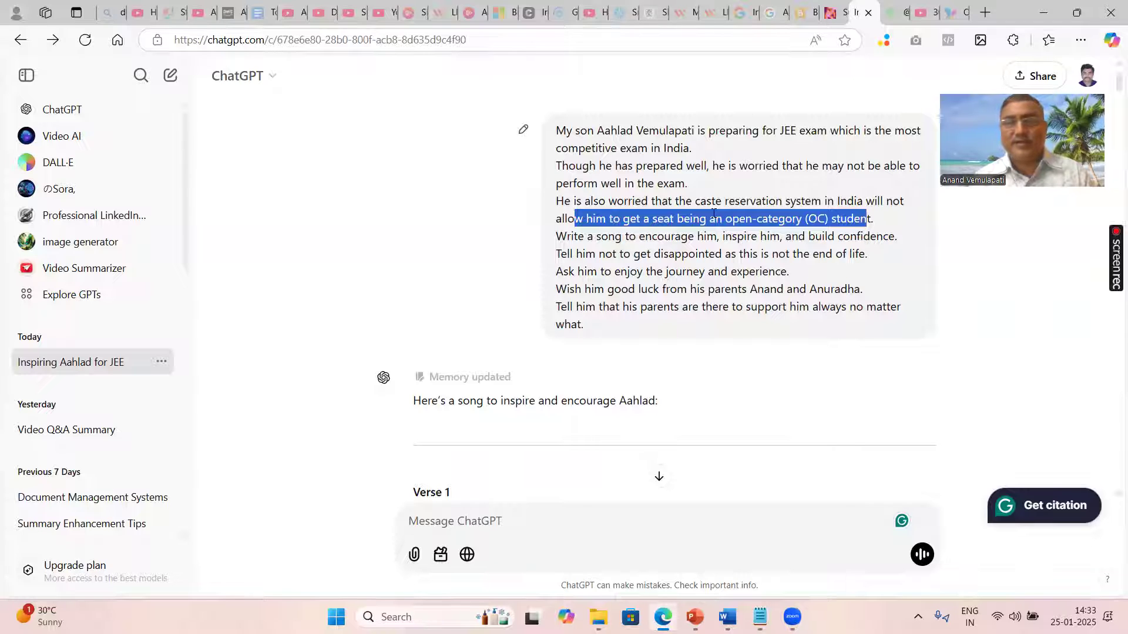
Read the prompt's song instructions on encouragement, not being disappointed, good luck wishes from the parents and their constant support.
left_click(702, 245)
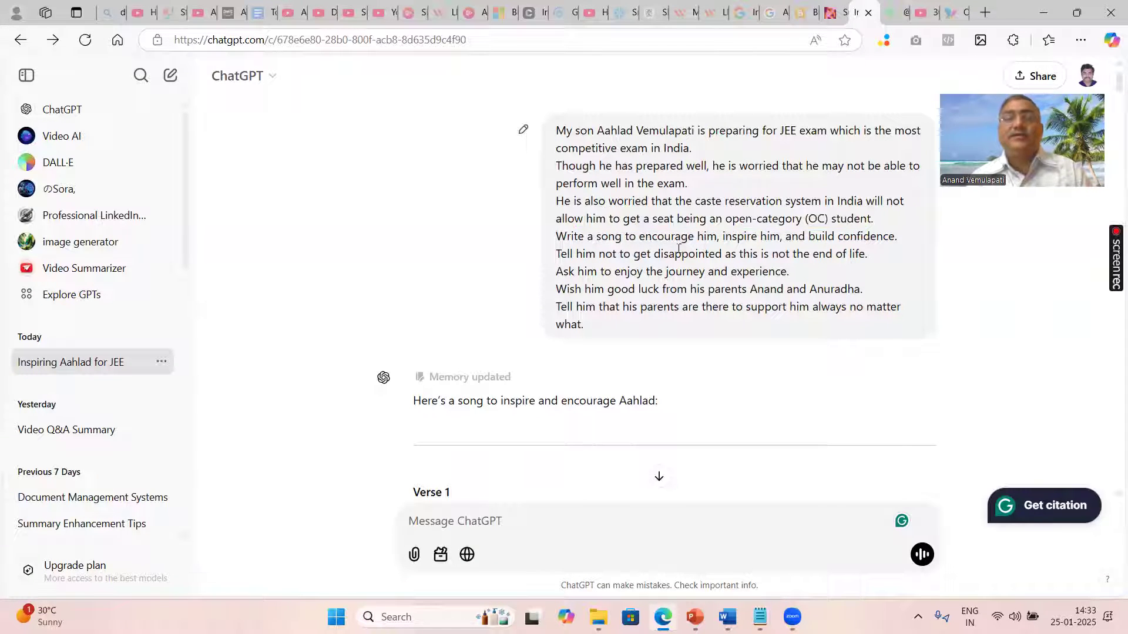
left_click_drag(567, 238, 660, 247)
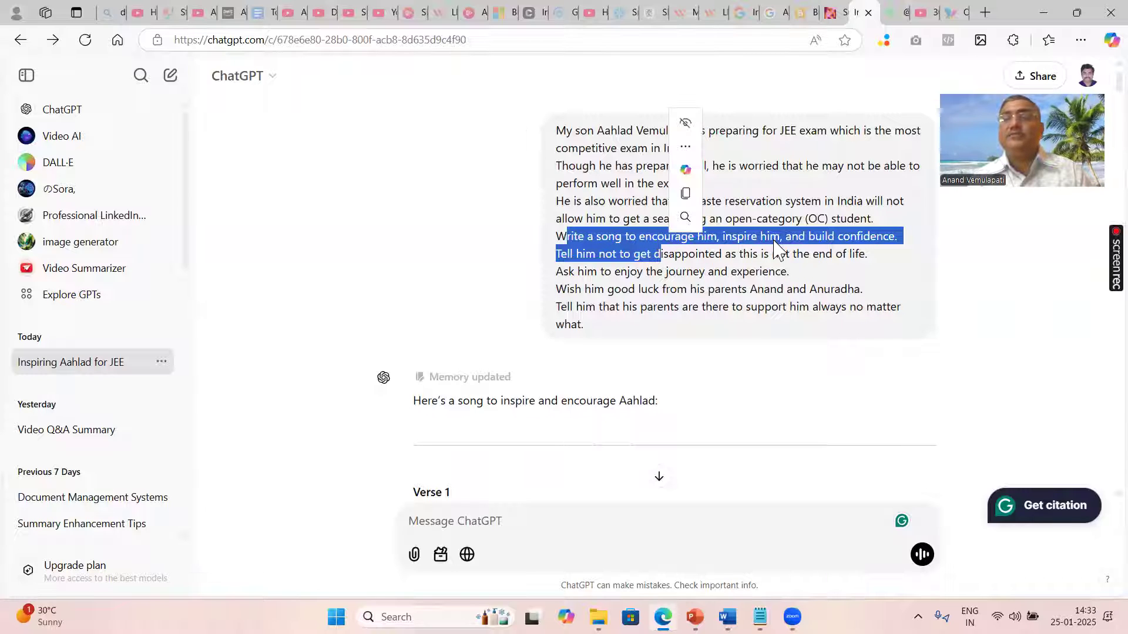
left_click(615, 270)
left_click_drag(585, 256, 852, 256)
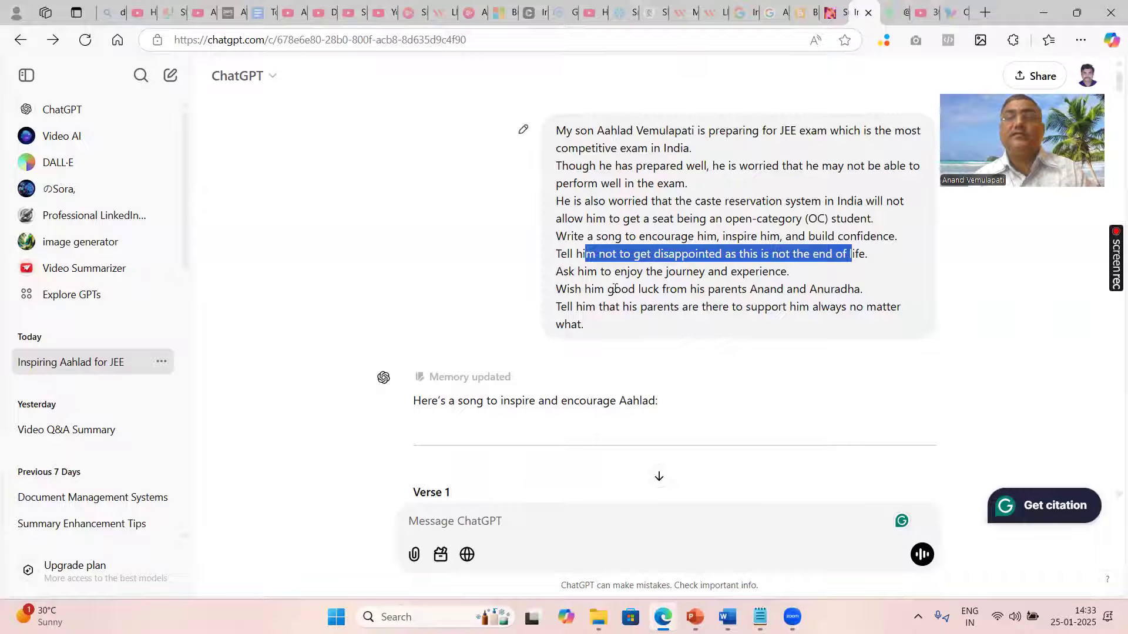
left_click_drag(605, 289, 777, 290)
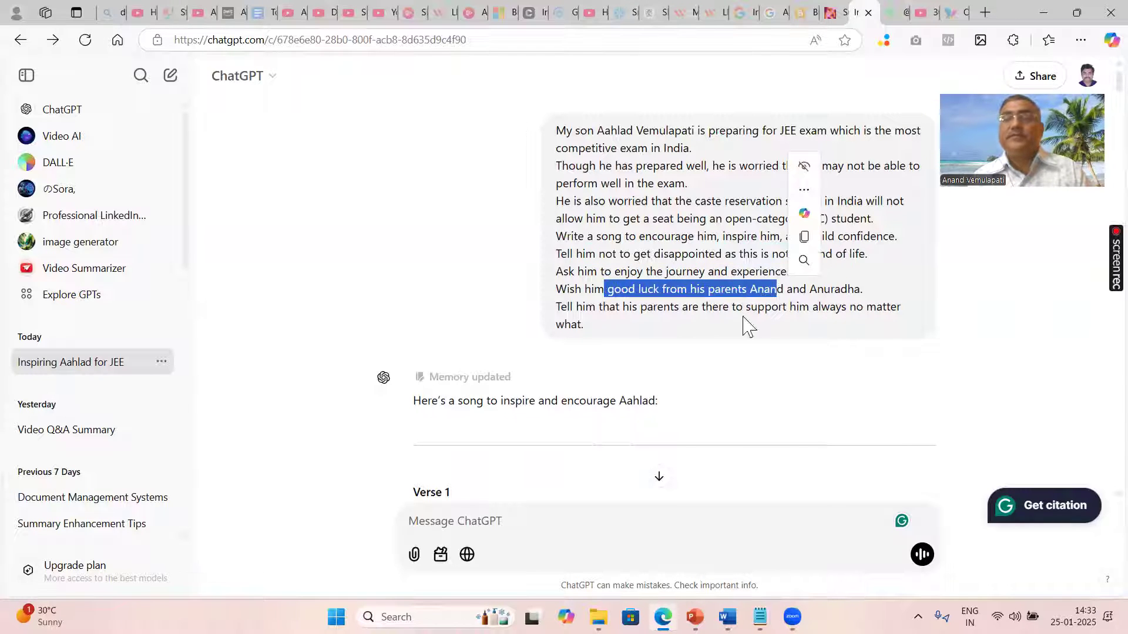
double_click(828, 289)
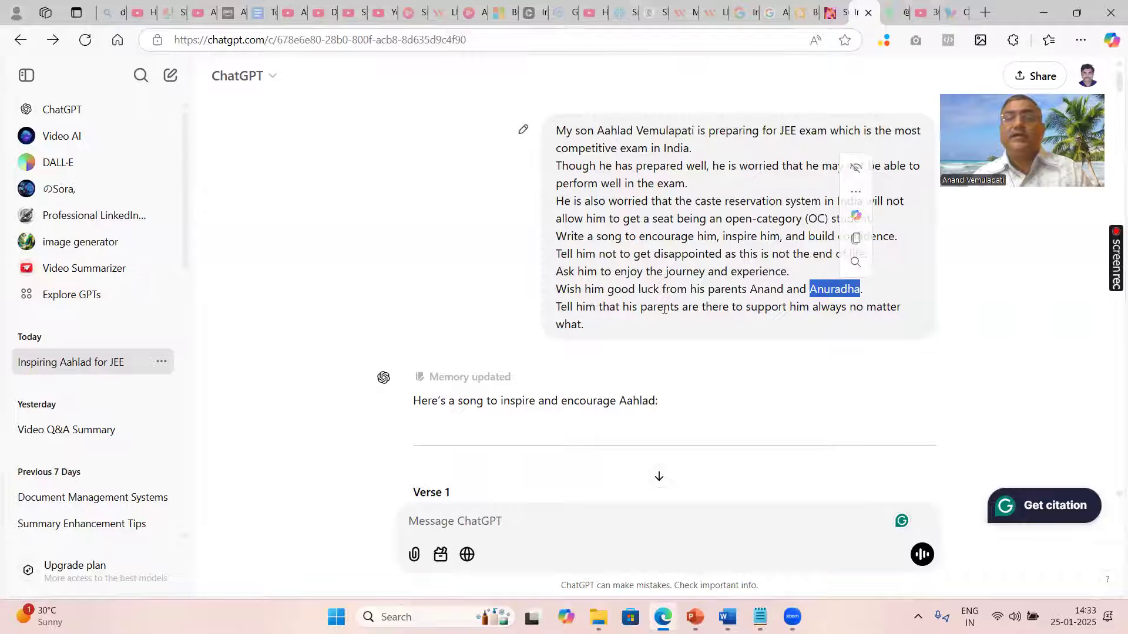
left_click_drag(735, 307, 786, 328)
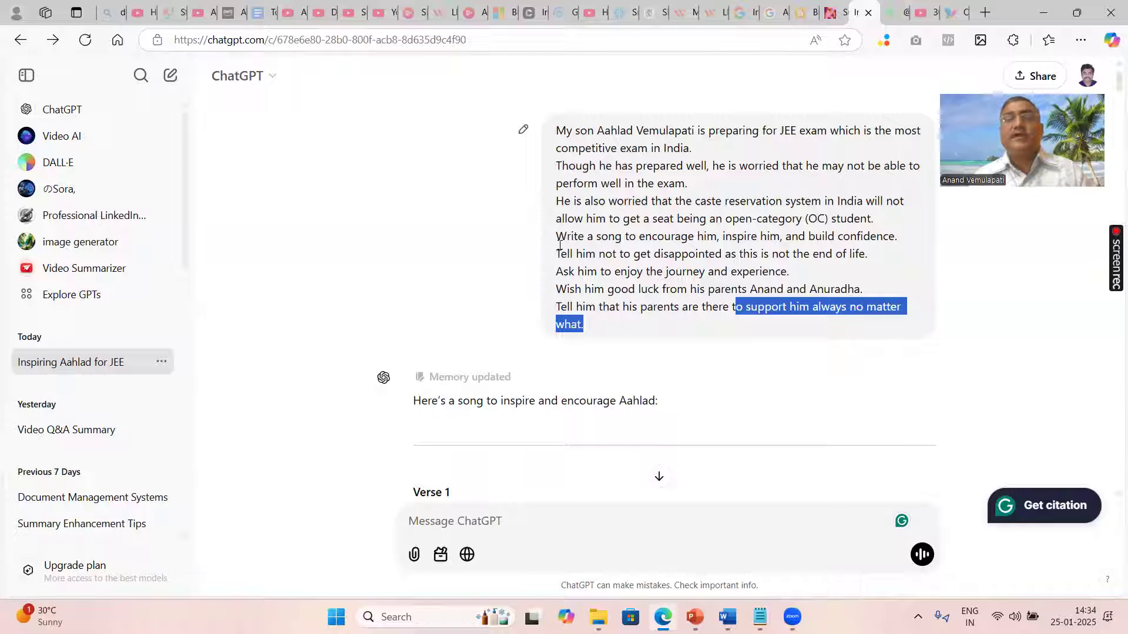
left_click_drag(556, 236, 687, 237)
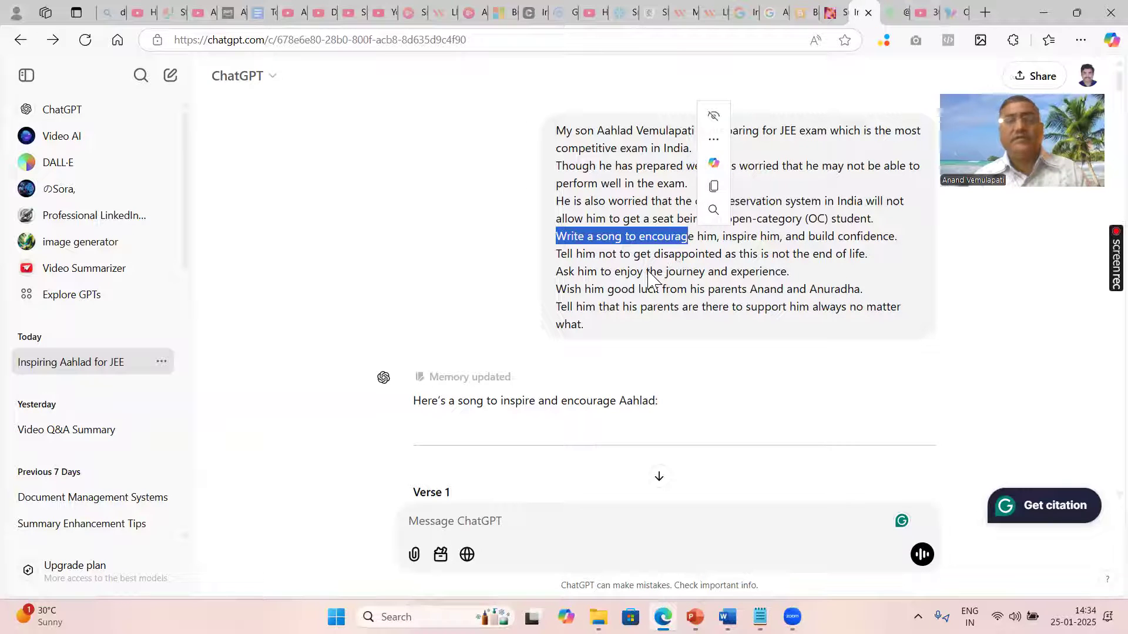
double_click(605, 289)
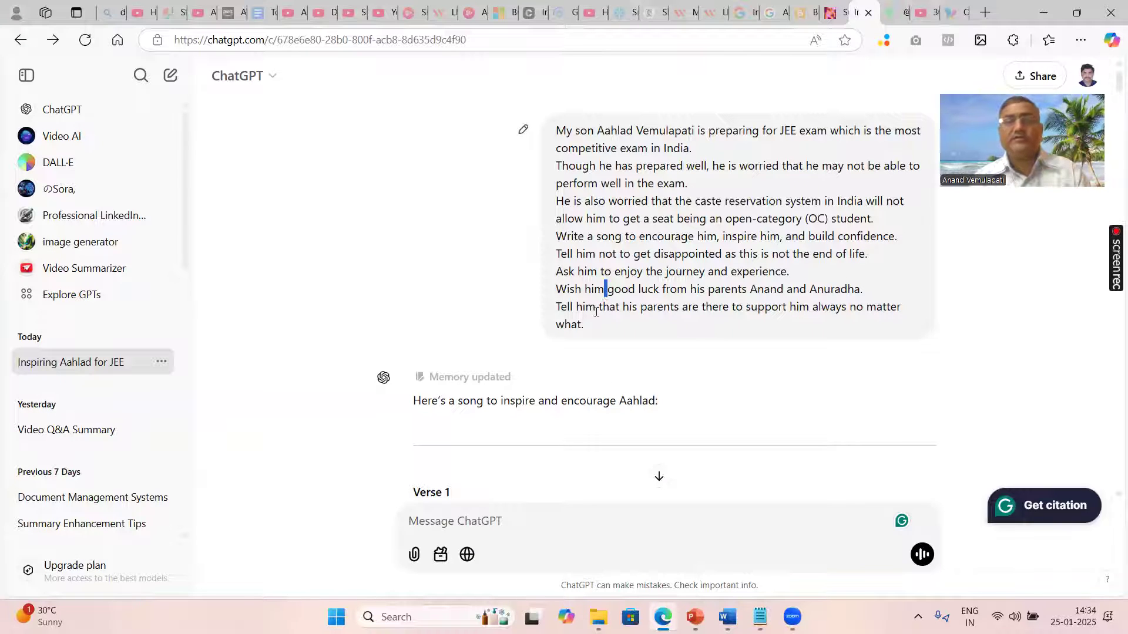
Look through the generated song lyrics from Verse 1 down to the Outro.
scroll(596, 382, "down", 5)
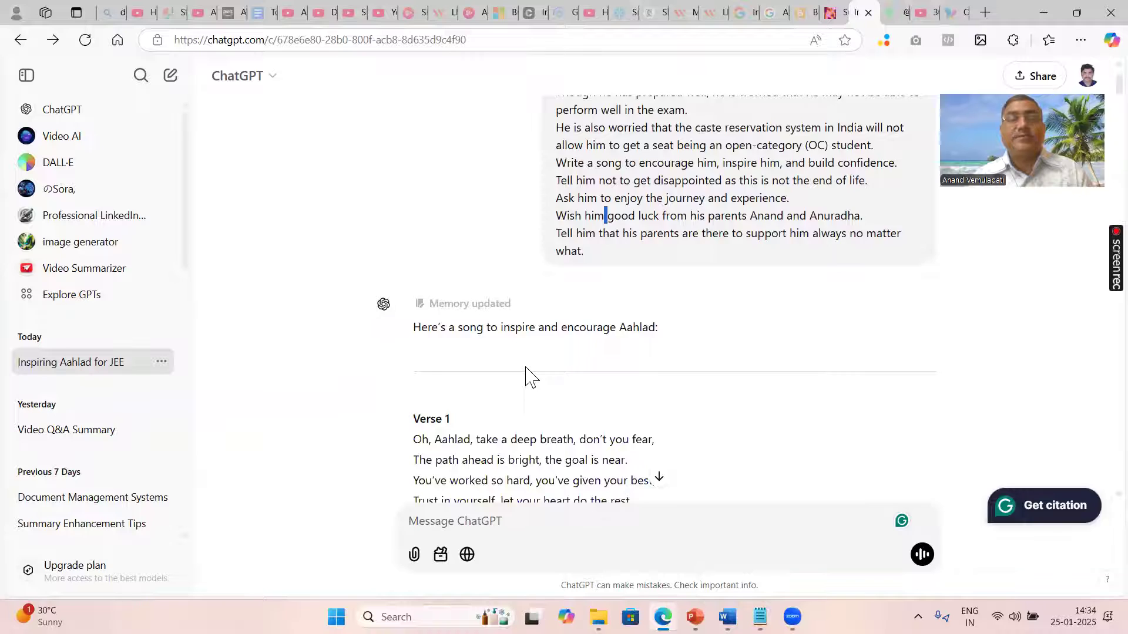
left_click_drag(412, 221, 630, 276)
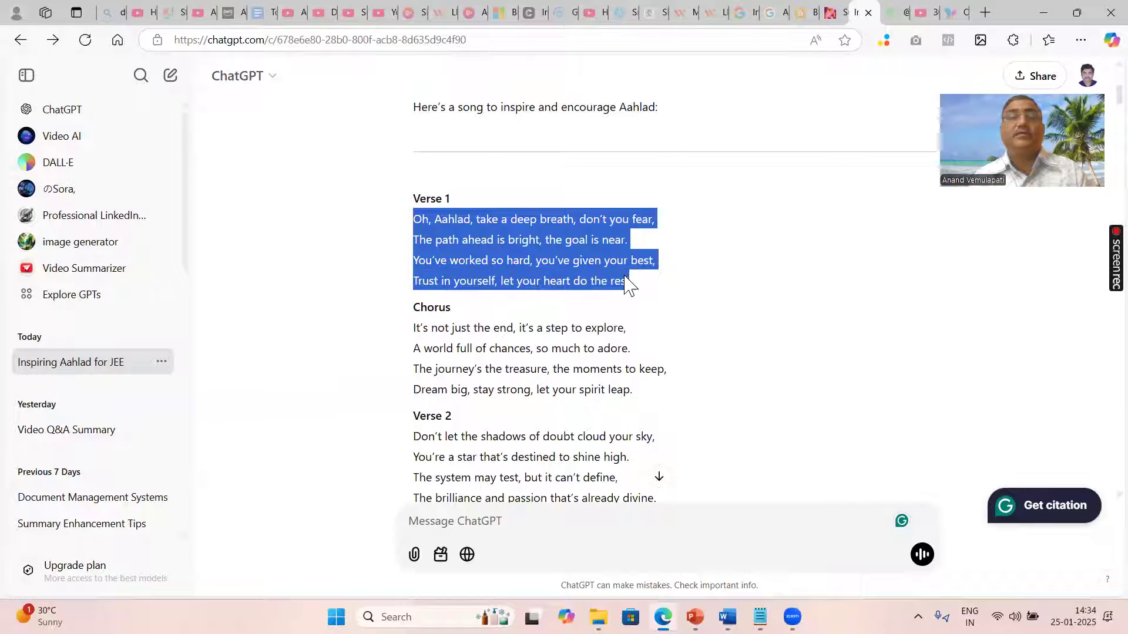
scroll(415, 194, "down", 3)
left_click_drag(414, 186, 640, 244)
scroll(546, 270, "down", 10)
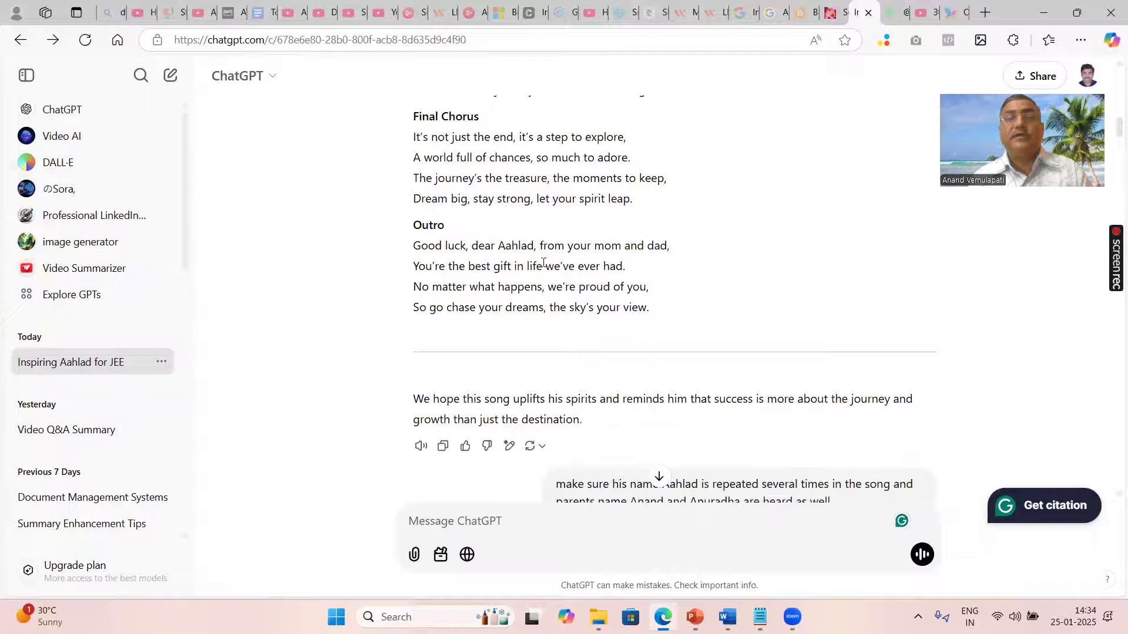
scroll(543, 263, "up", 3)
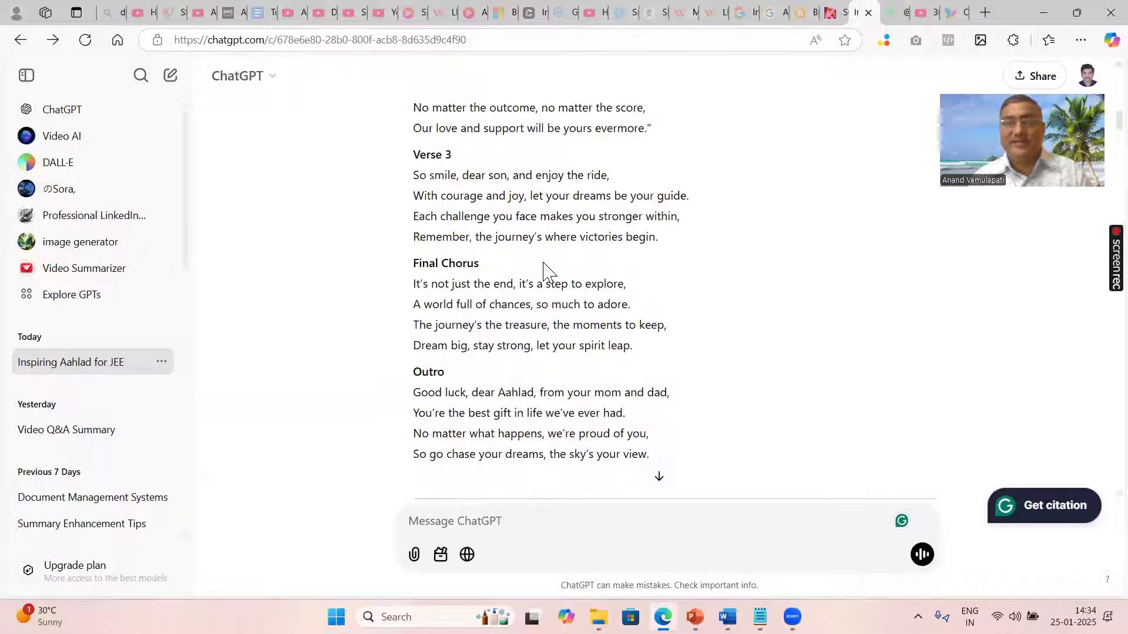
scroll(543, 293, "down", 1)
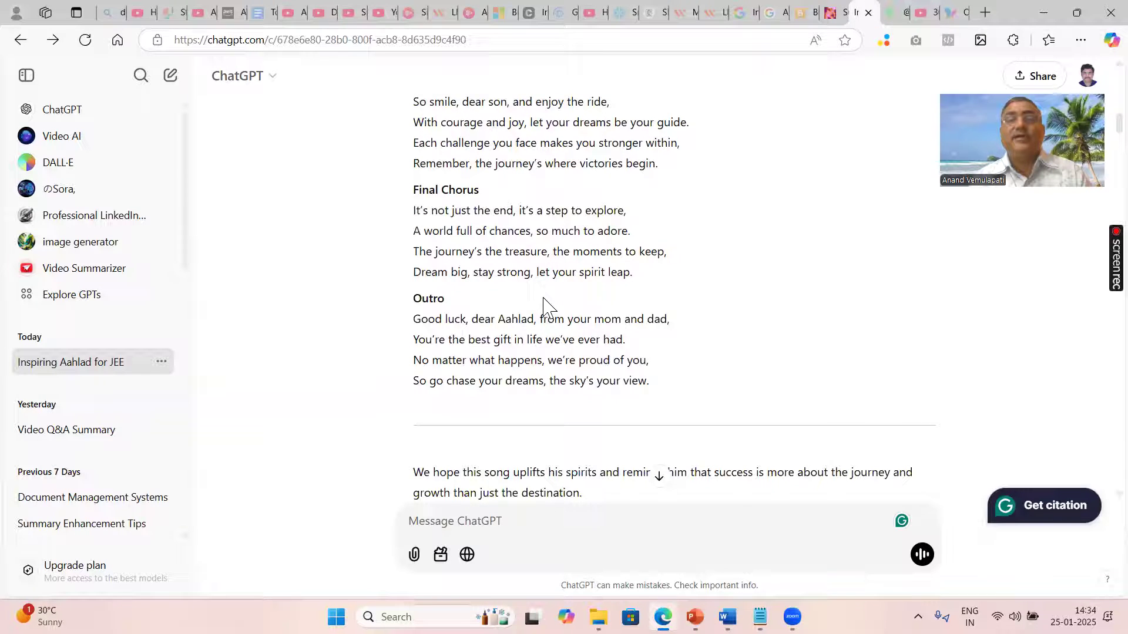
scroll(545, 301, "up", 1)
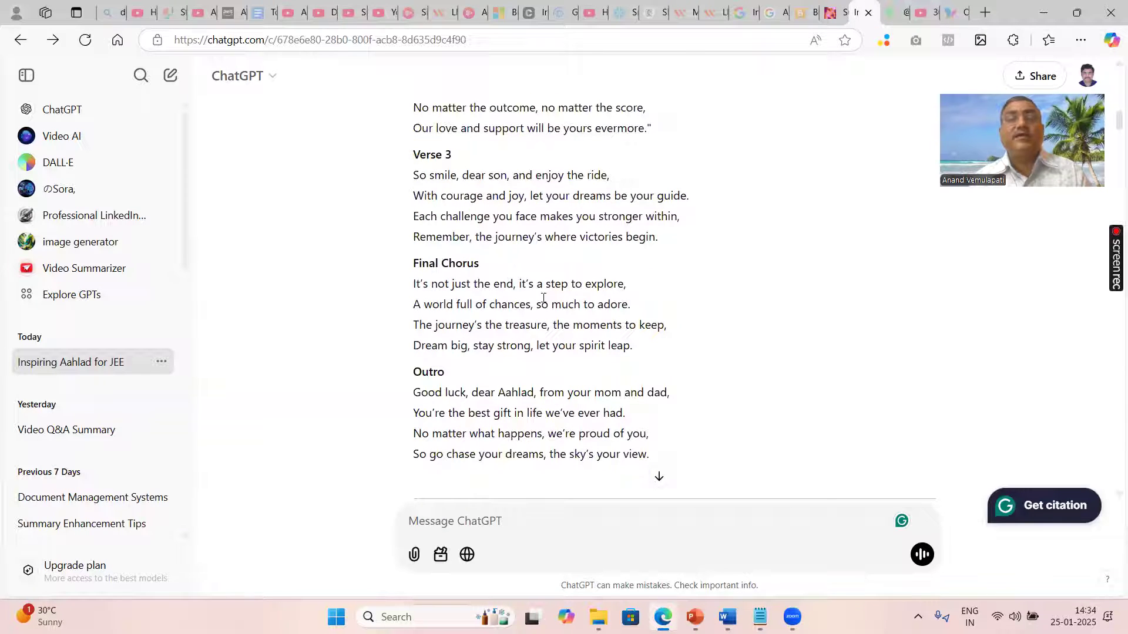
Read the lines of Verse 3 and the Outro in the first version of the song closely.
left_click_drag(445, 175, 609, 177)
left_click_drag(439, 196, 664, 237)
scroll(550, 328, "down", 1)
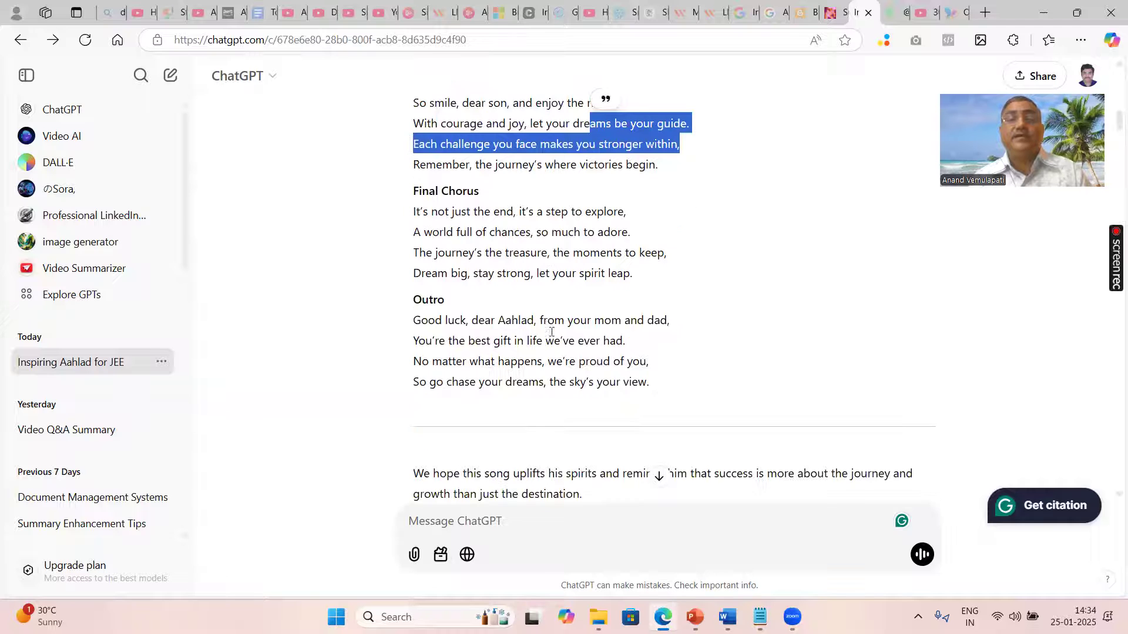
left_click_drag(509, 323, 682, 332)
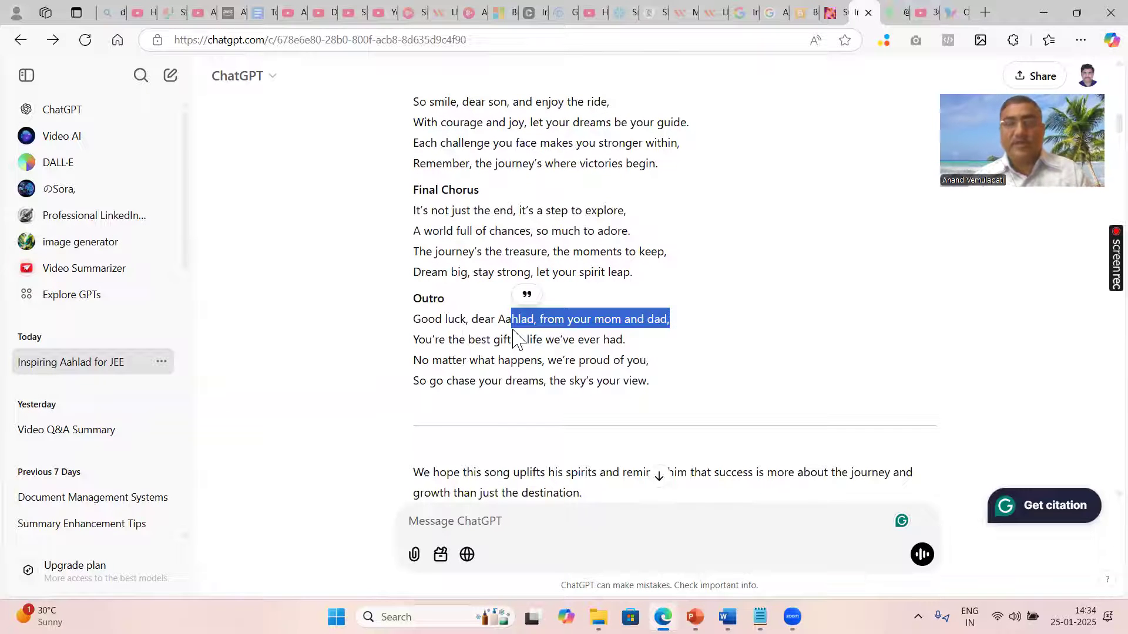
scroll(514, 338, "up", 9)
scroll(514, 329, "down", 9)
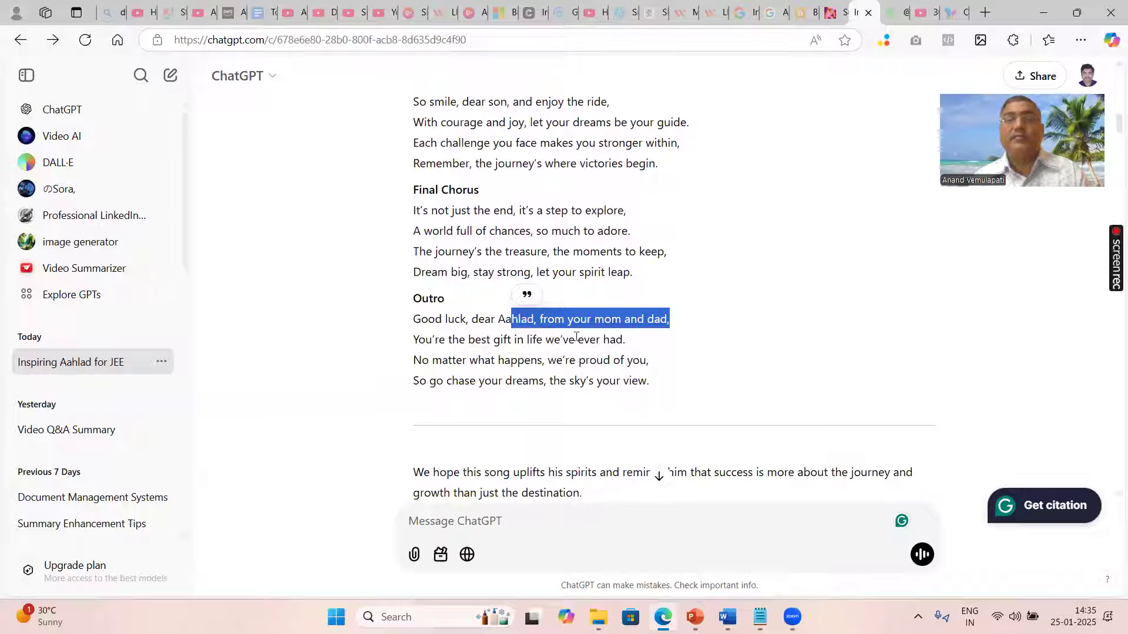
left_click_drag(413, 360, 660, 369)
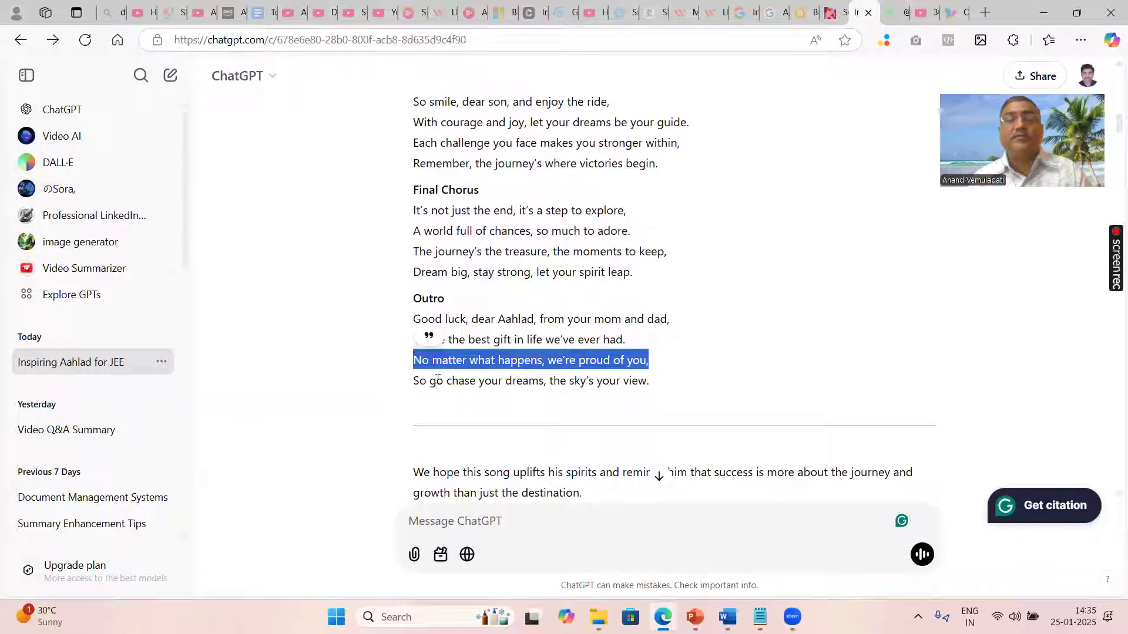
left_click_drag(418, 383, 667, 392)
scroll(528, 398, "down", 1)
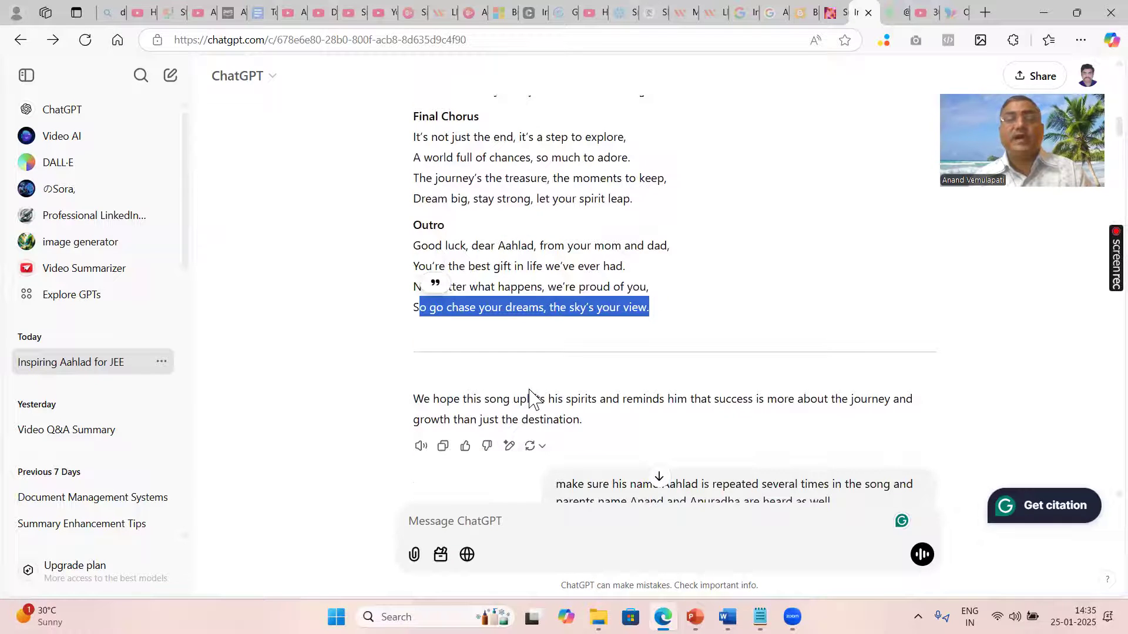
Examine the follow-up prompt asking to repeat the son's name several times and include the parents' names in the song.
scroll(529, 390, "up", 3)
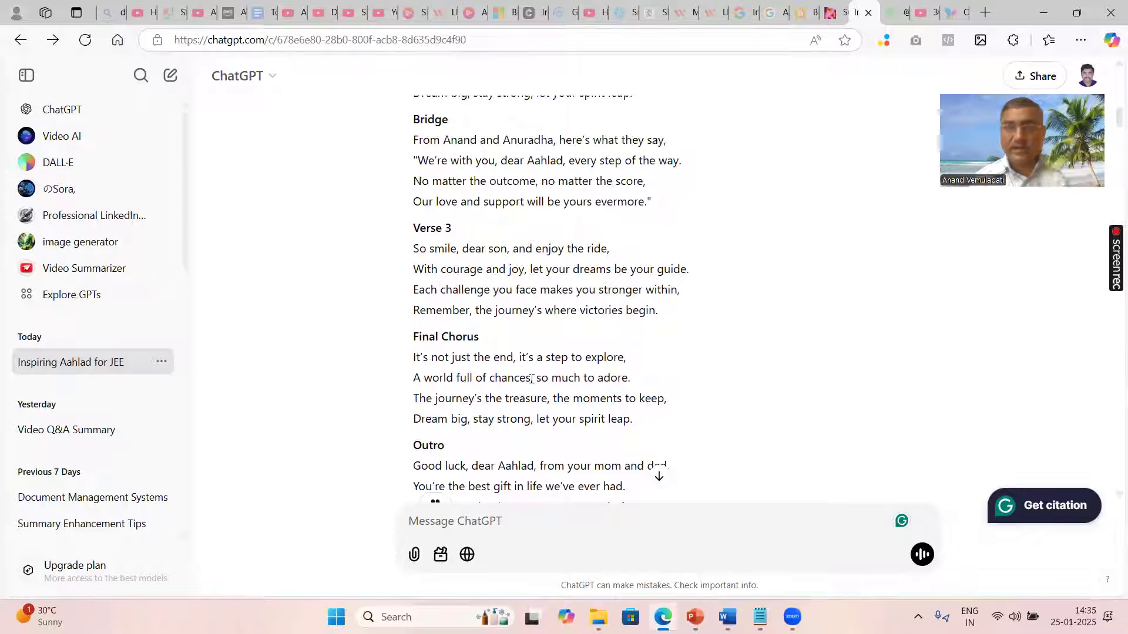
scroll(533, 377, "down", 6)
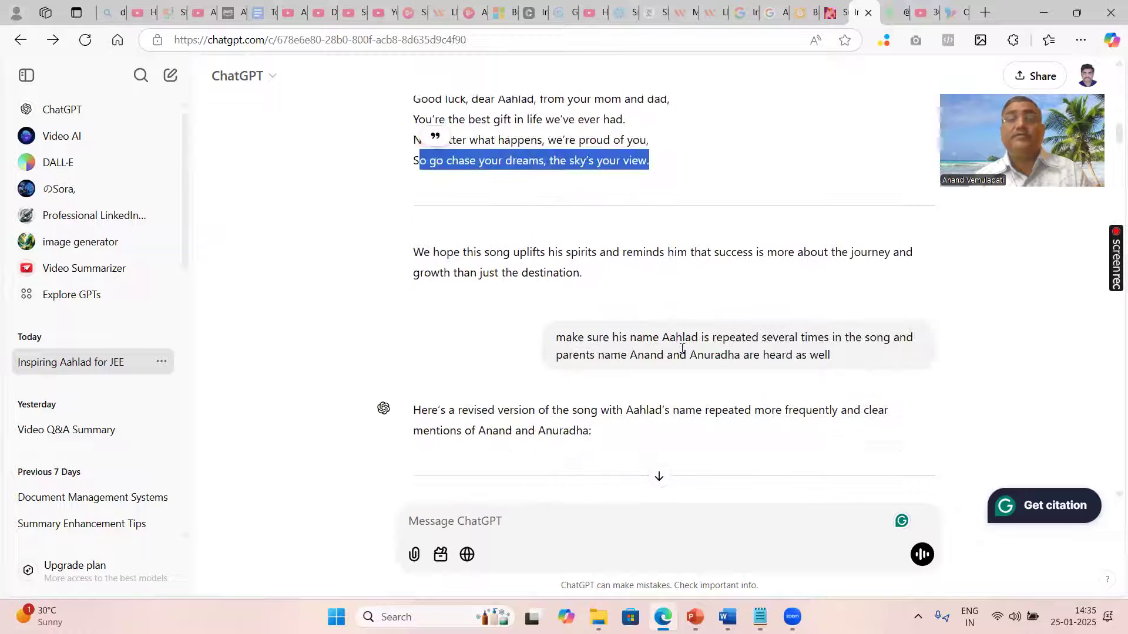
left_click_drag(555, 337, 802, 338)
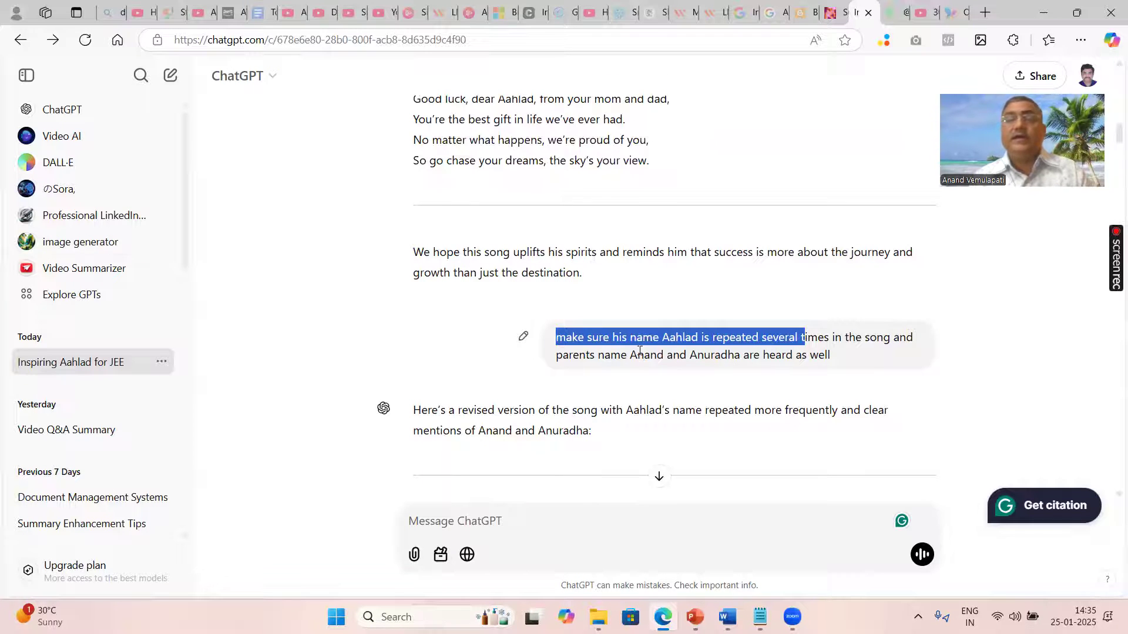
left_click_drag(629, 355, 812, 355)
left_click(875, 354)
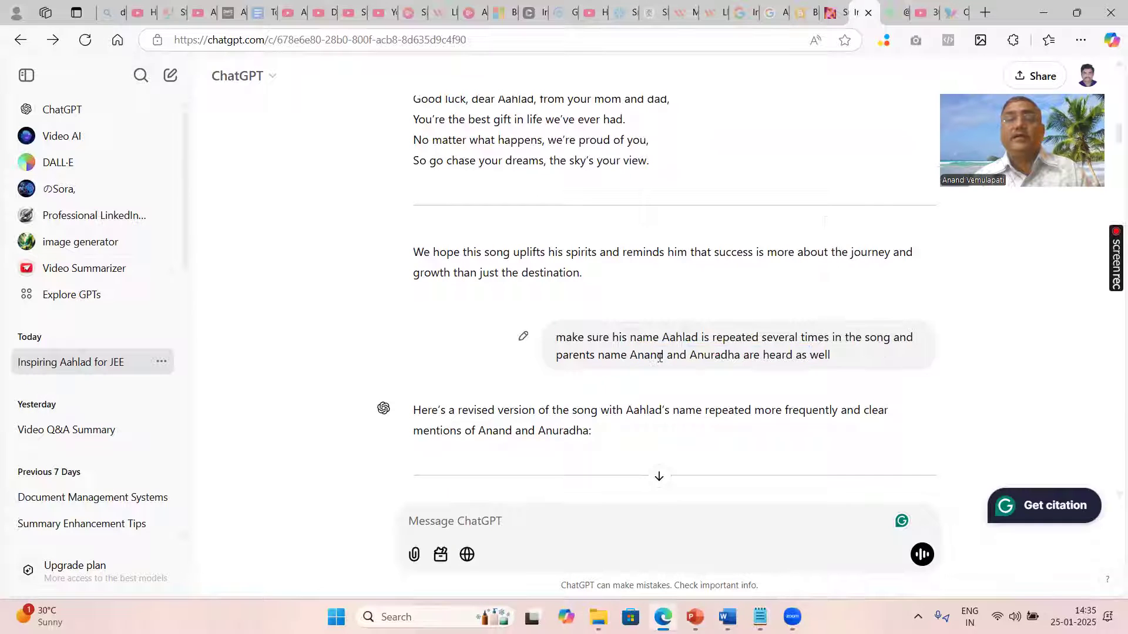
left_click_drag(611, 356, 768, 354)
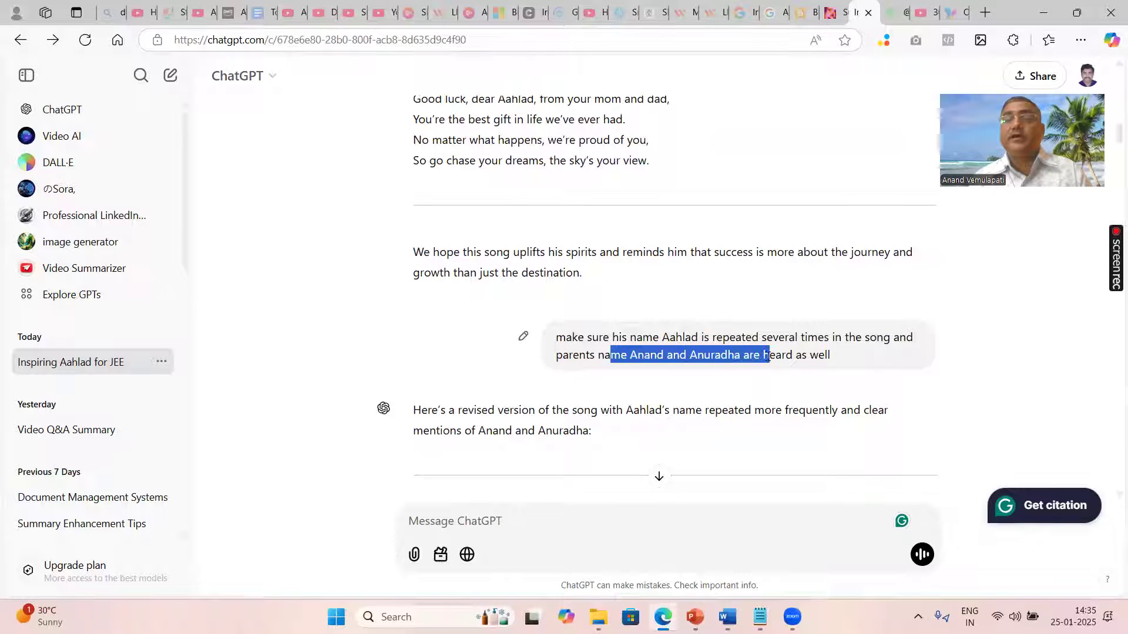
Look through the revised song lyrics from Verse 1 to the Outro for mentions of the son's and parents' names.
scroll(846, 369, "down", 3)
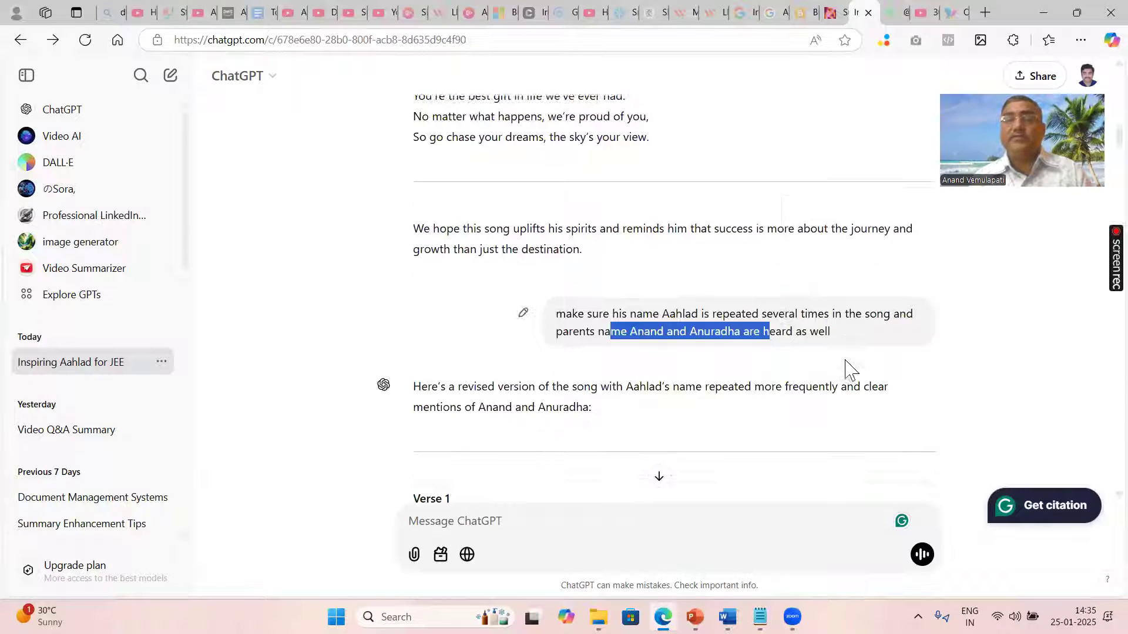
scroll(794, 382, "down", 4)
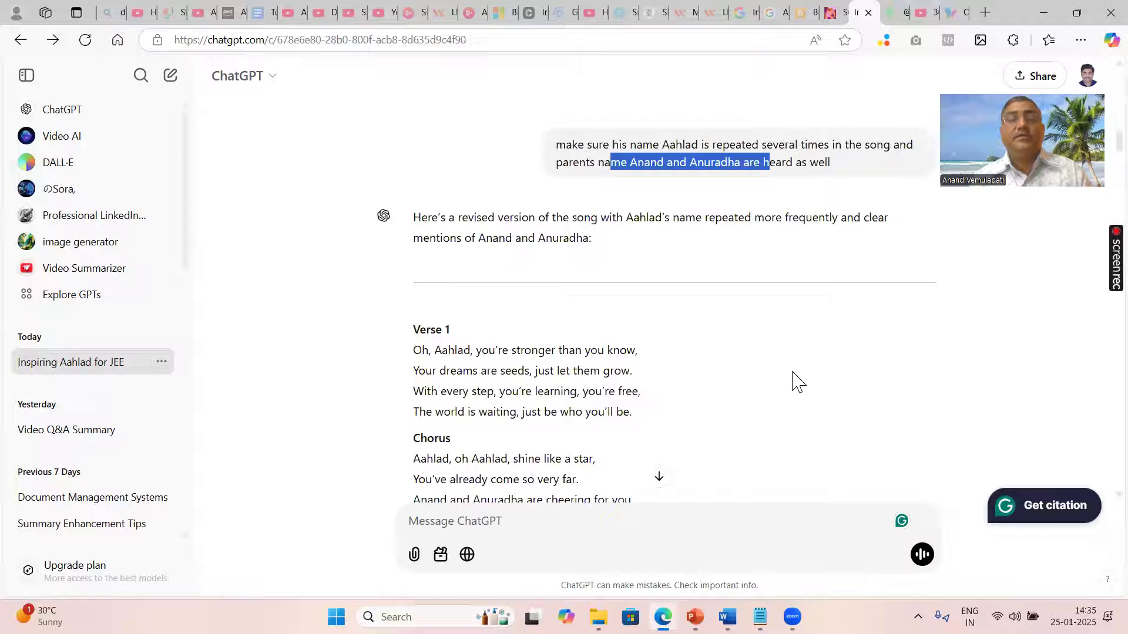
scroll(497, 306, "down", 3)
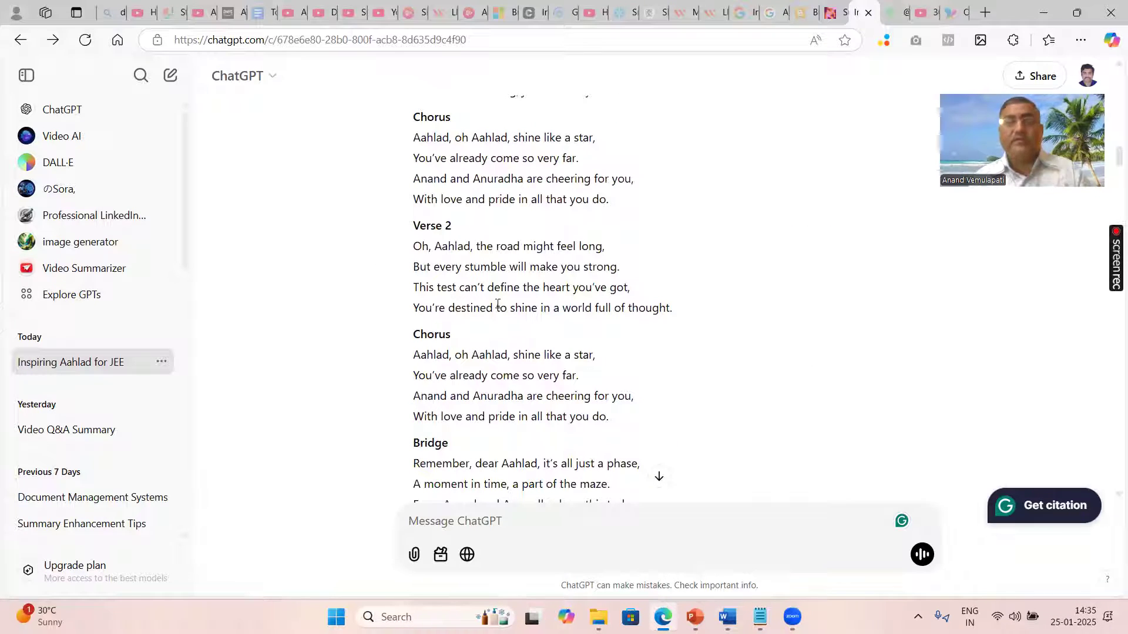
double_click(472, 137)
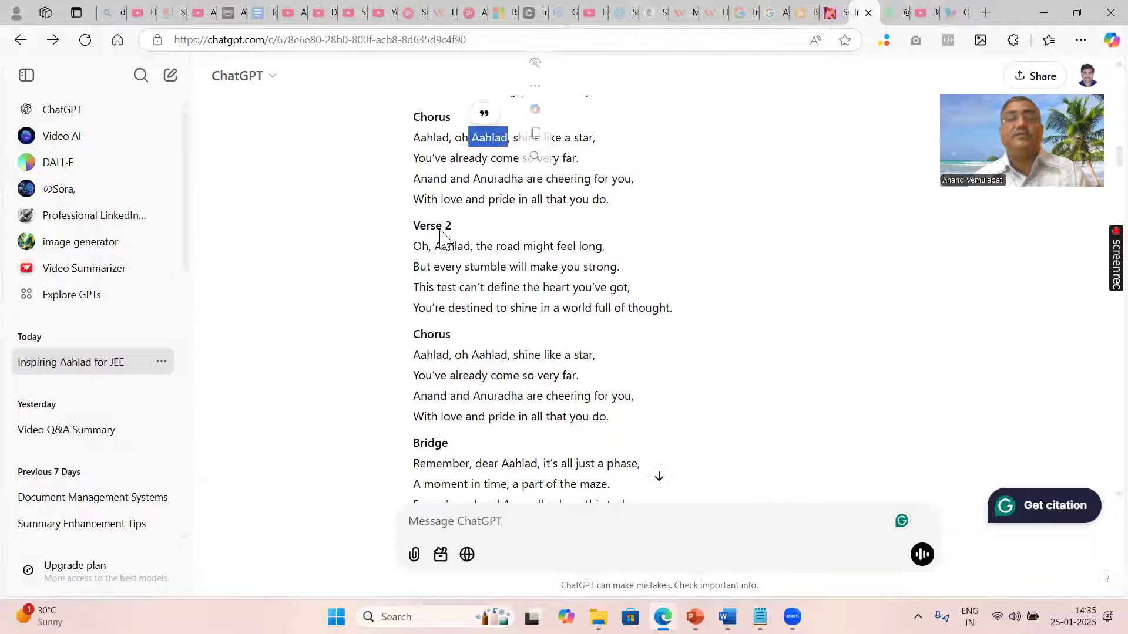
double_click(452, 245)
scroll(495, 352, "down", 4)
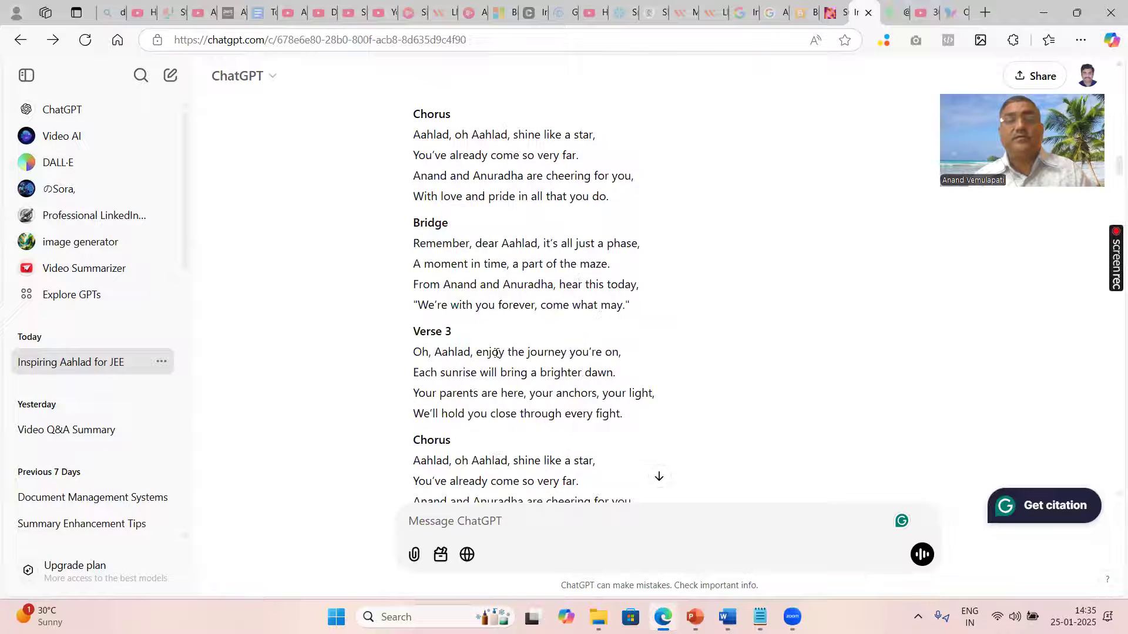
scroll(496, 352, "down", 4)
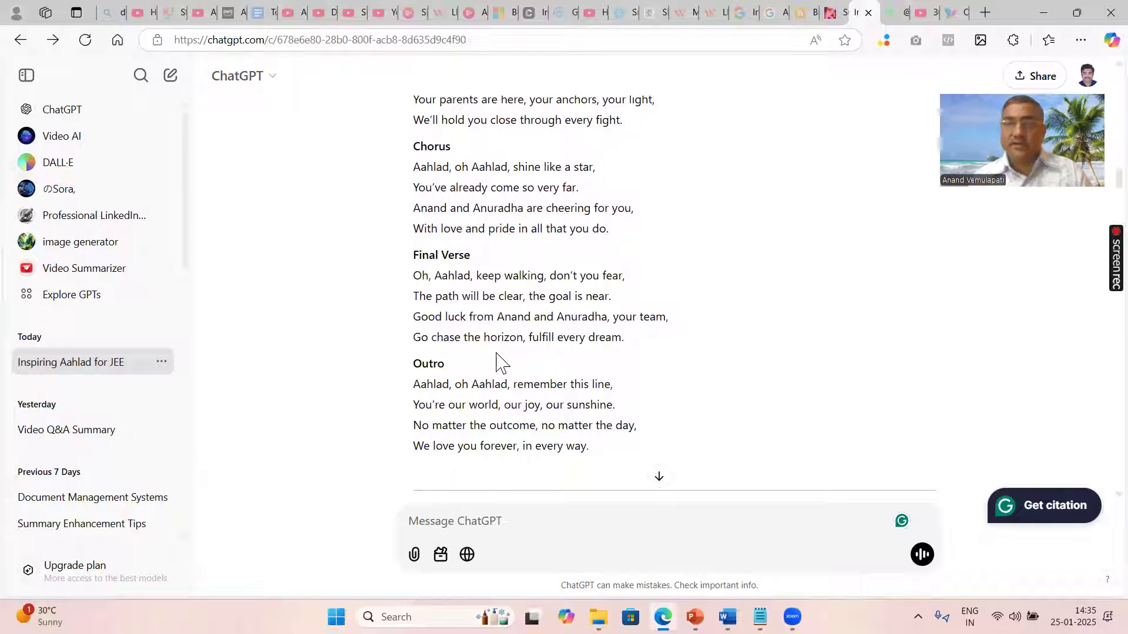
scroll(497, 361, "down", 3)
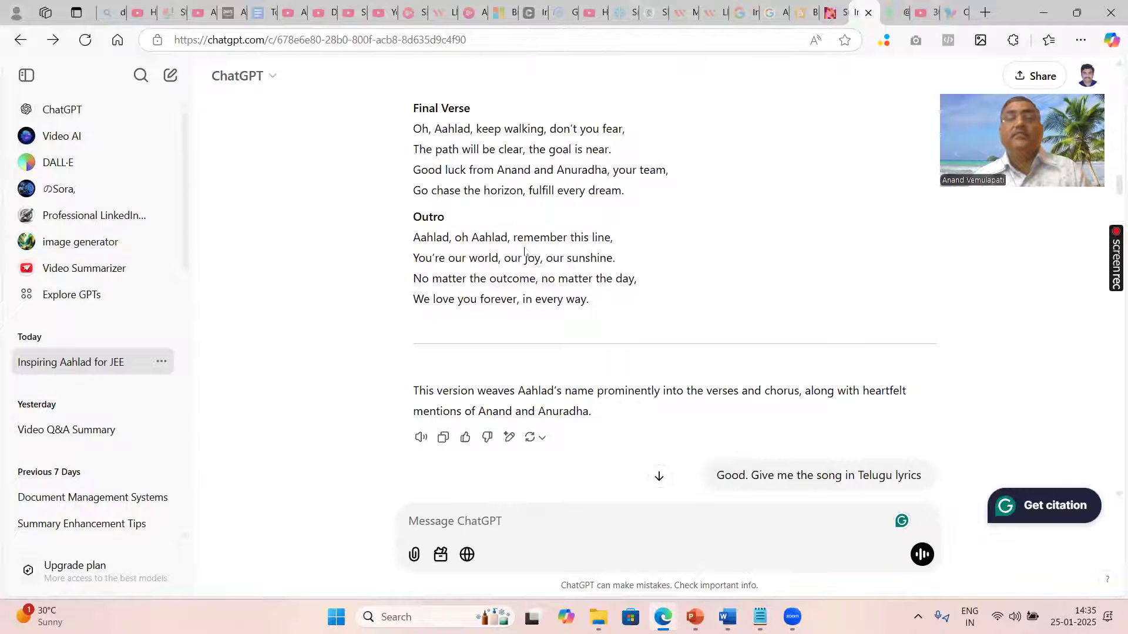
Read the Outro of the revised song line by line, from "You're our world" to "We love you forever, in every way.".
left_click_drag(613, 238, 563, 238)
left_click_drag(414, 259, 516, 259)
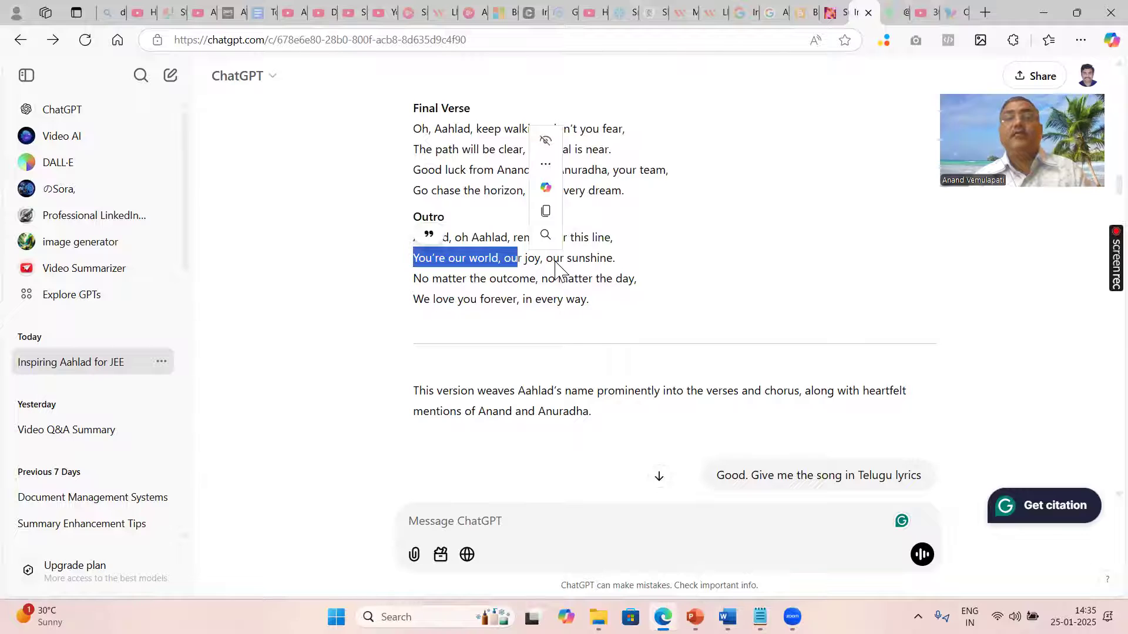
left_click(619, 262)
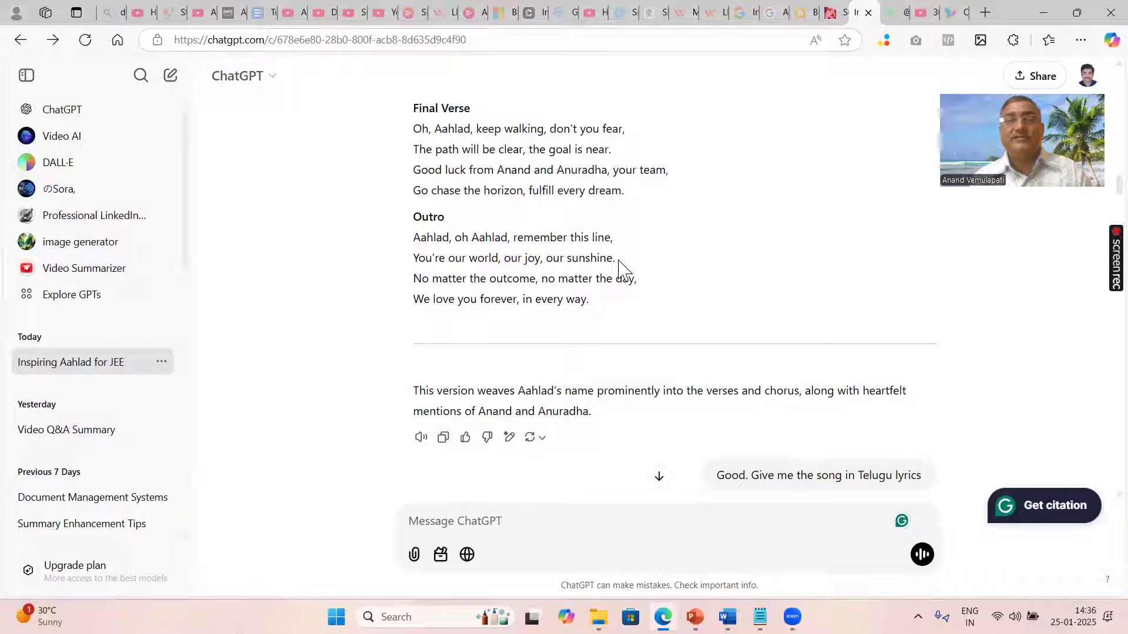
left_click_drag(414, 264, 618, 268)
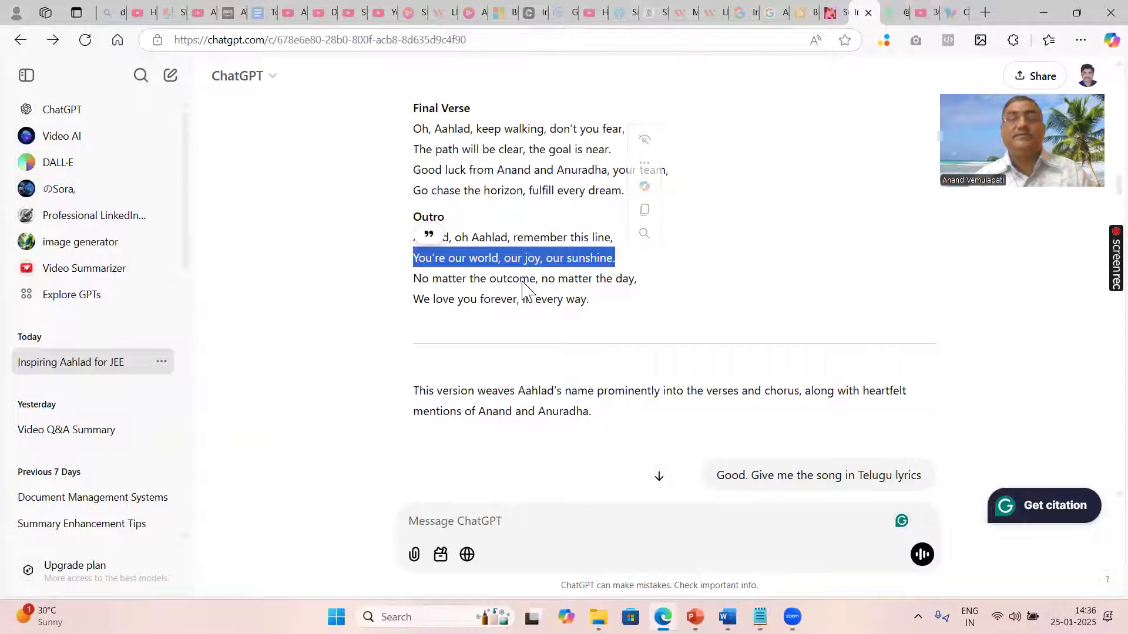
left_click_drag(413, 279, 639, 282)
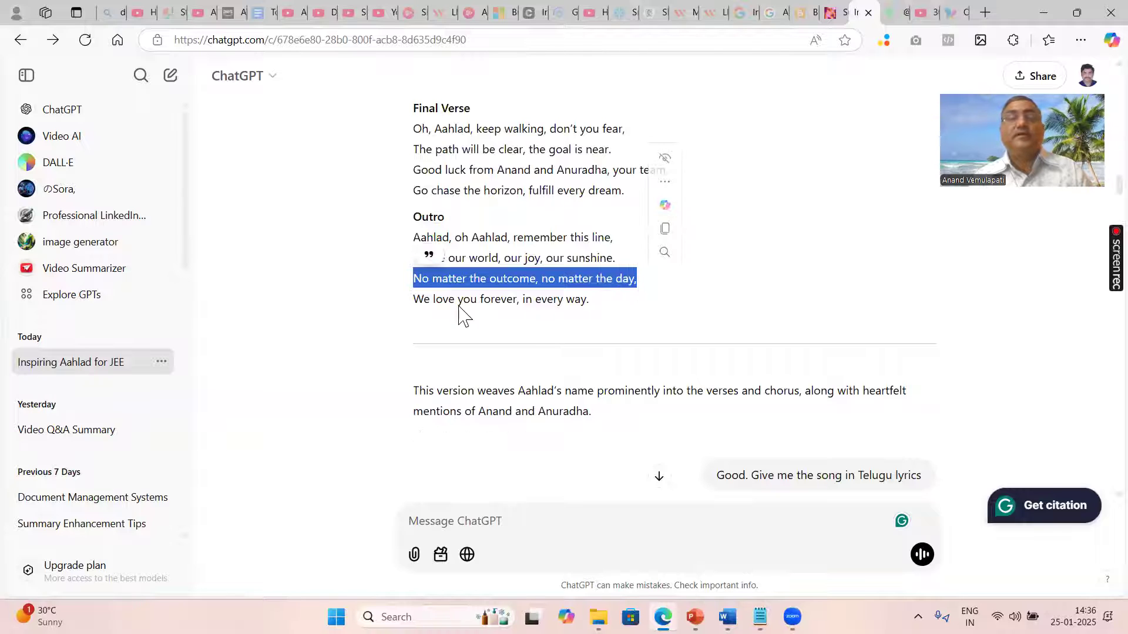
left_click_drag(442, 299, 590, 300)
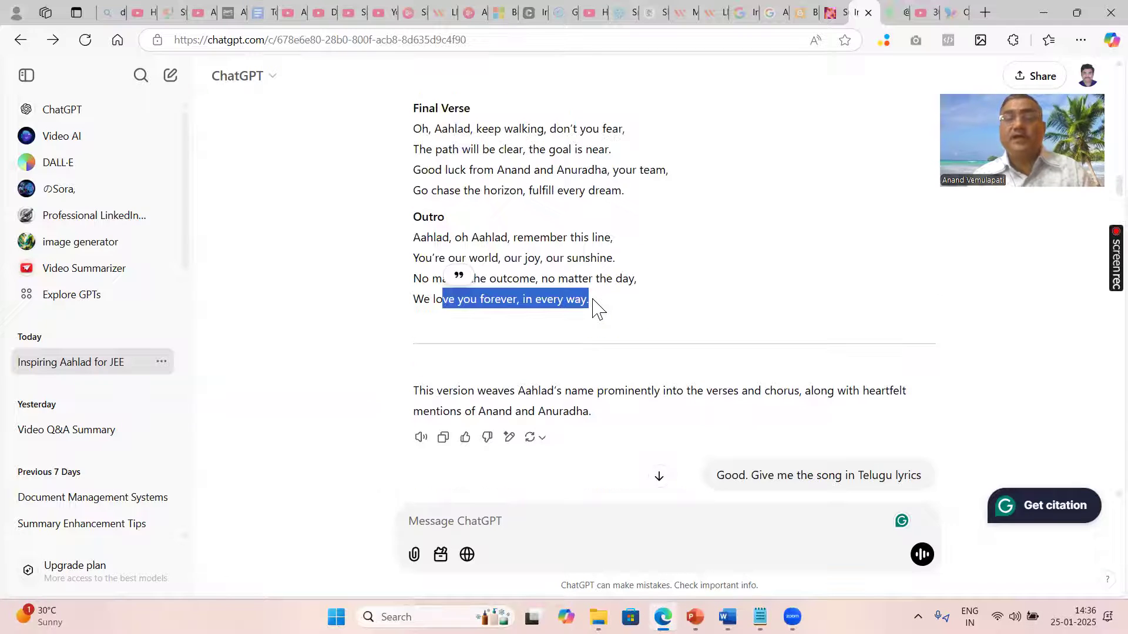
Examine the follow-up prompt asking for the song in Telugu lyrics and return to the Final Verse and Outro of the English version.
scroll(596, 307, "down", 3)
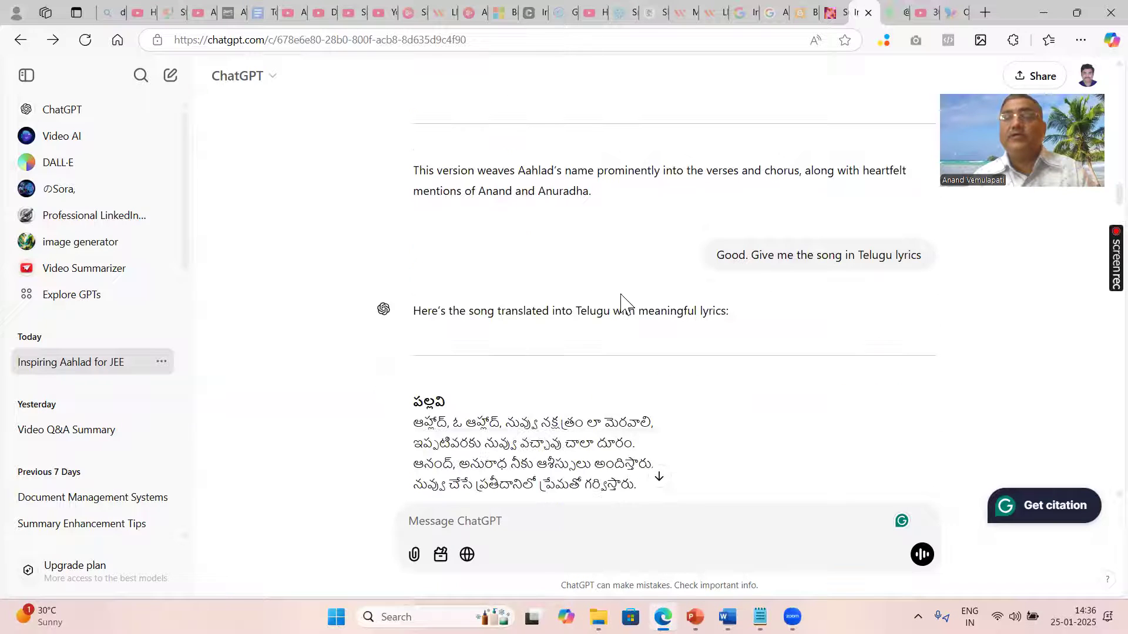
left_click_drag(751, 254, 925, 259)
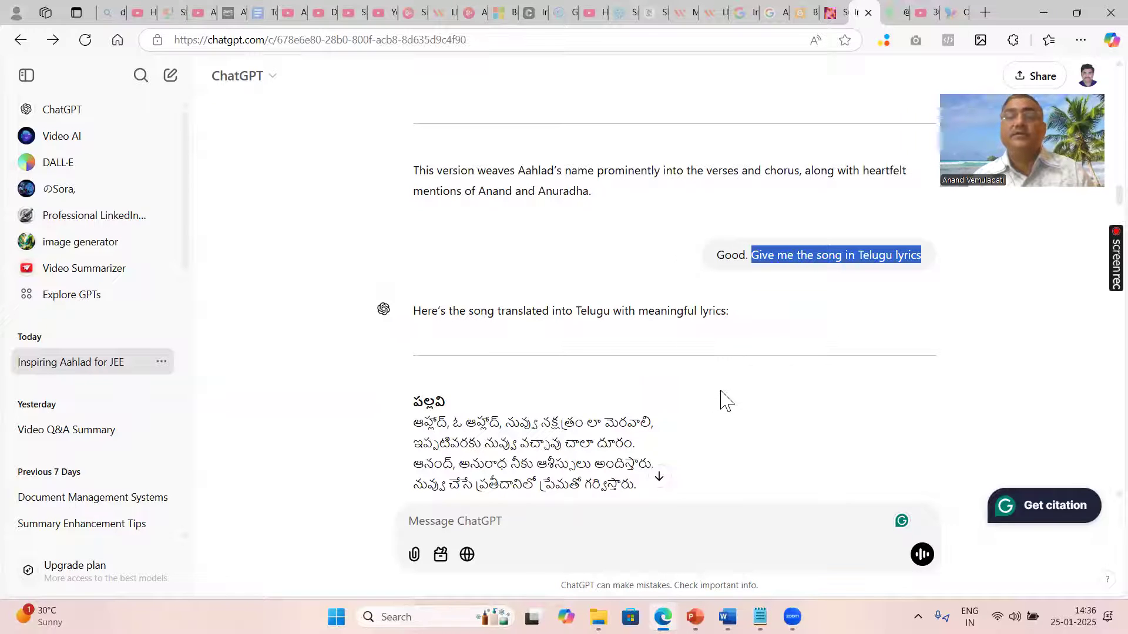
scroll(717, 398, "down", 2)
scroll(717, 397, "up", 3)
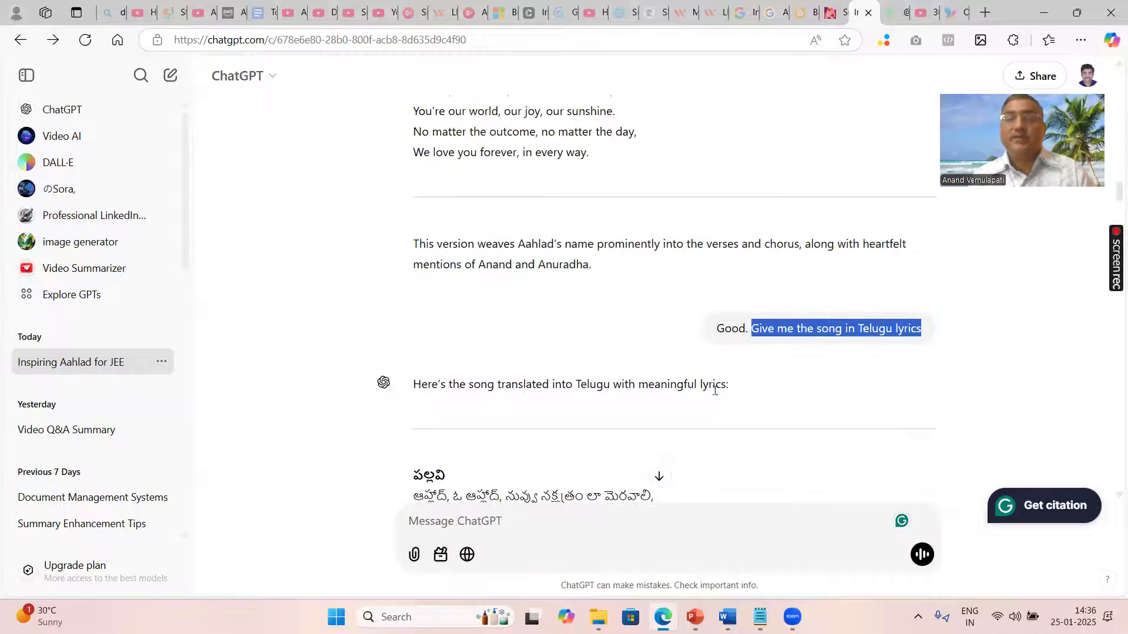
scroll(715, 390, "up", 3)
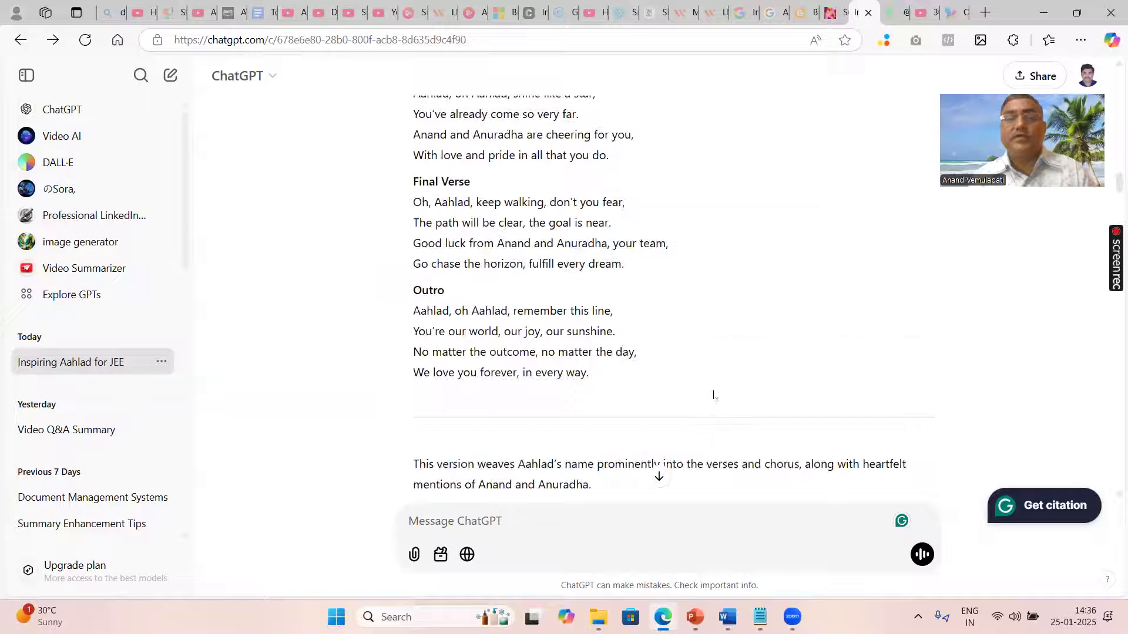
scroll(715, 391, "up", 3)
scroll(715, 397, "down", 2)
scroll(719, 401, "down", 1)
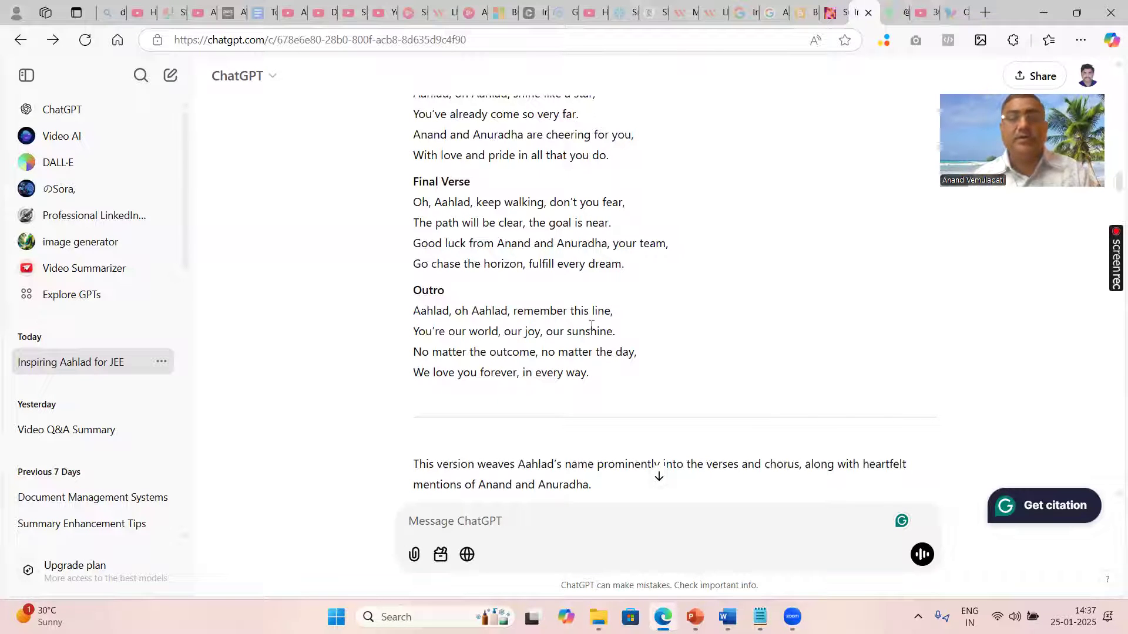
Switch to File Explorer, play part of the "Conquer the Stars" MP3 from the Downloads folder, and close the player.
mouse_move(598, 616)
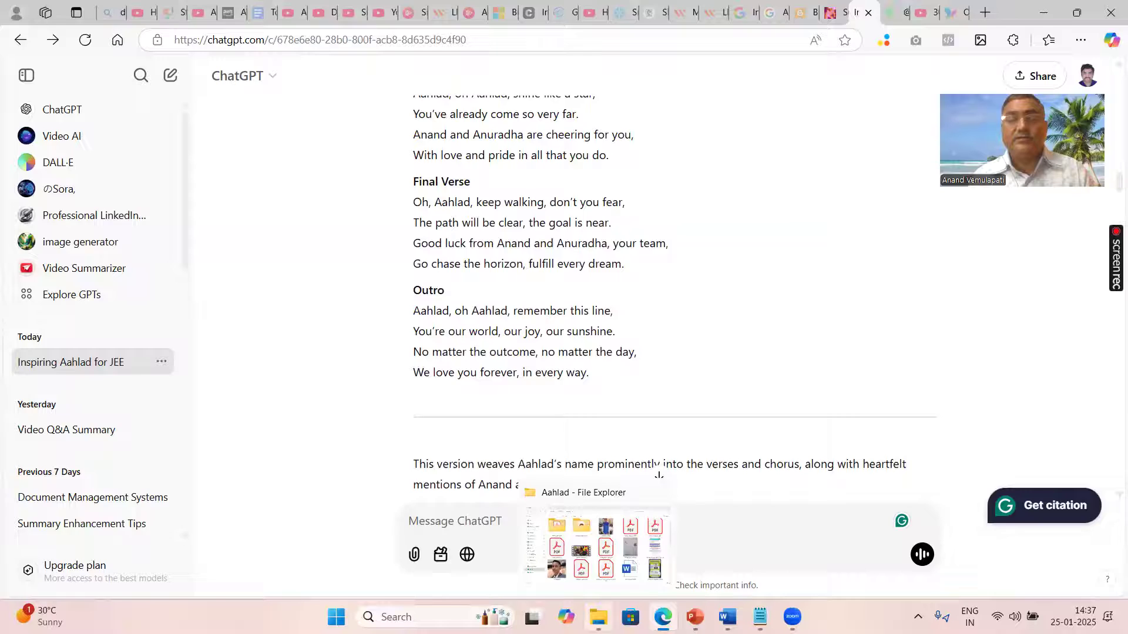
left_click(657, 496)
left_click(52, 235)
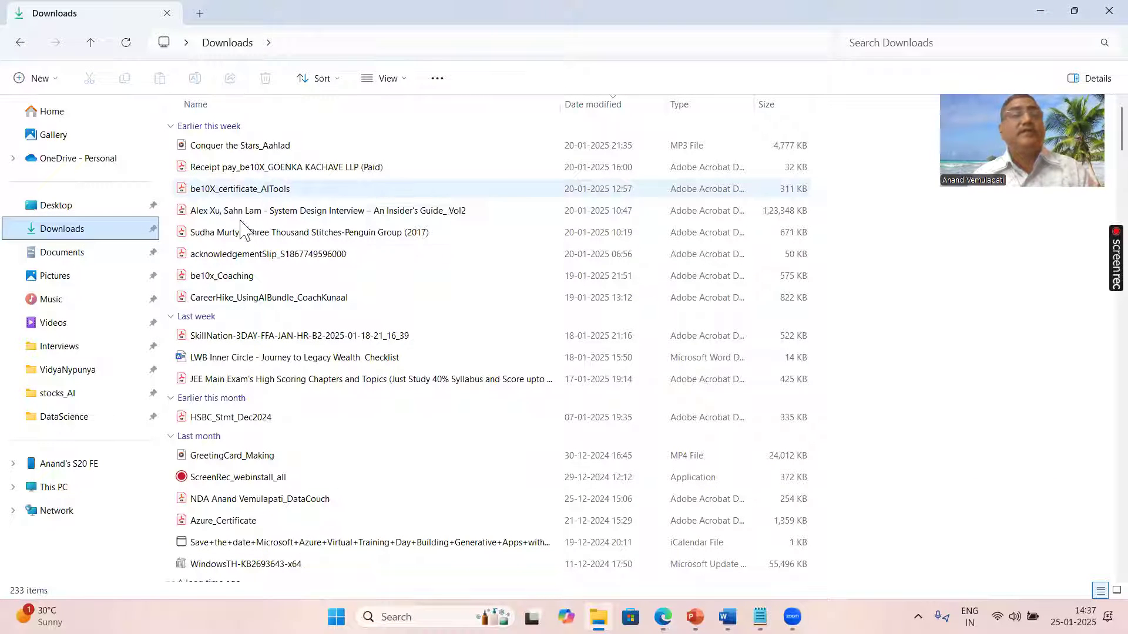
double_click(220, 149)
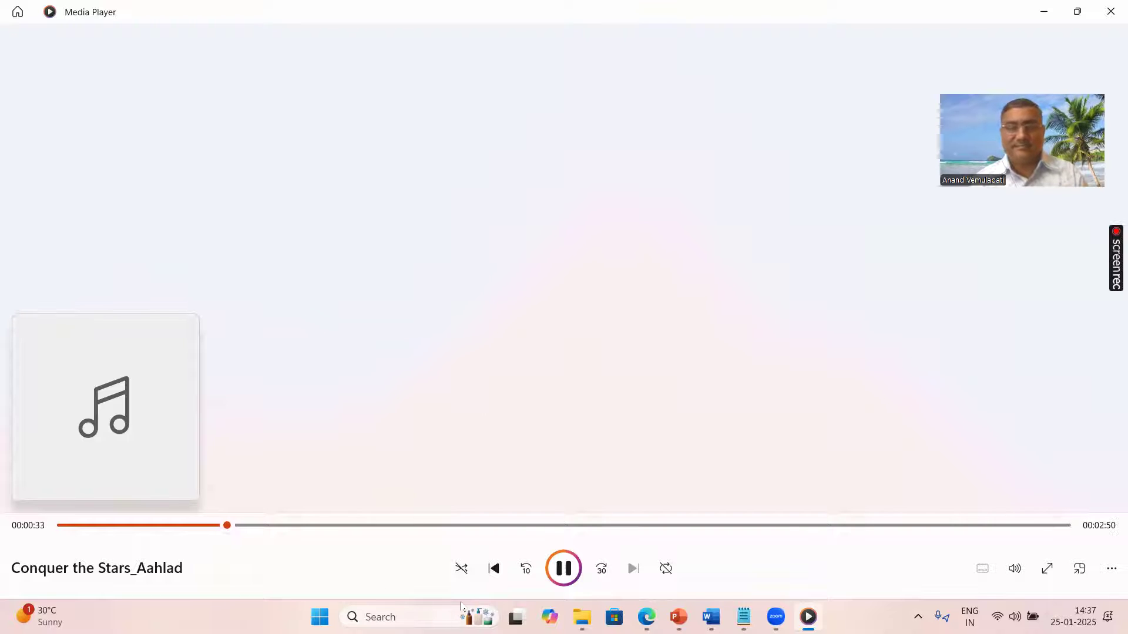
left_click(564, 569)
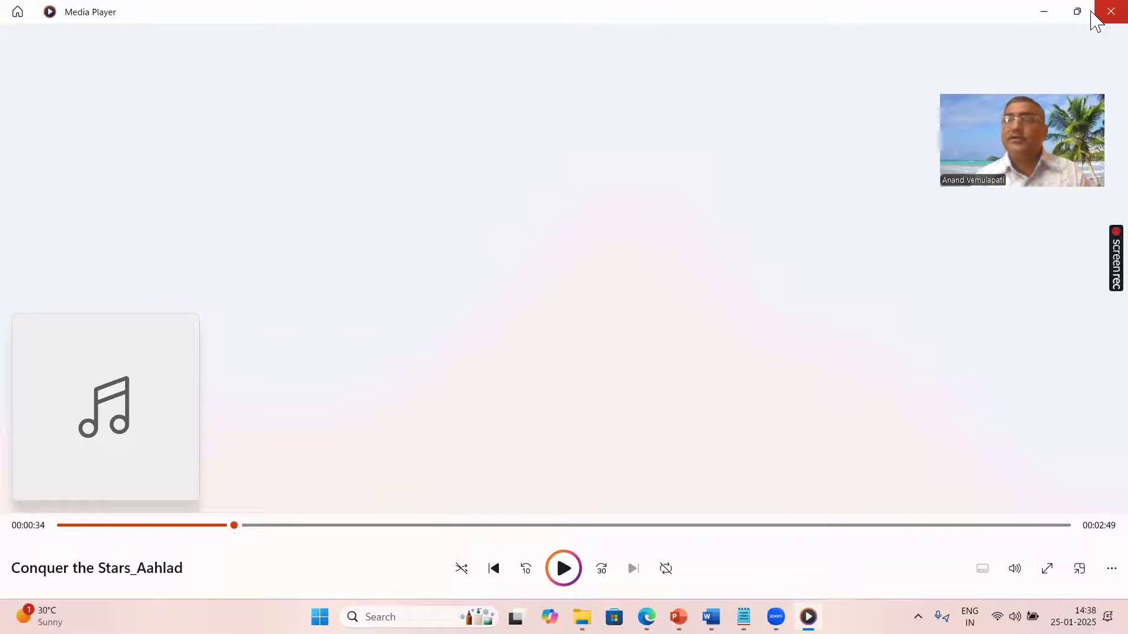
left_click(1096, 16)
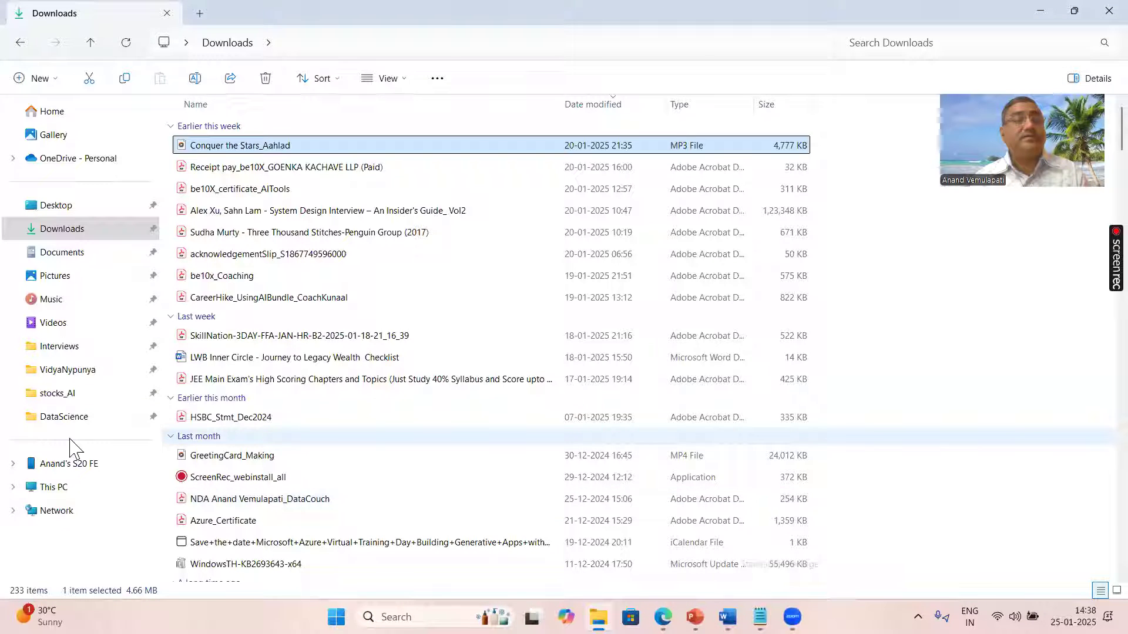
Open the Narayana_Intermediate folder inside the son's folder on drive C and maximize its window.
left_click(50, 489)
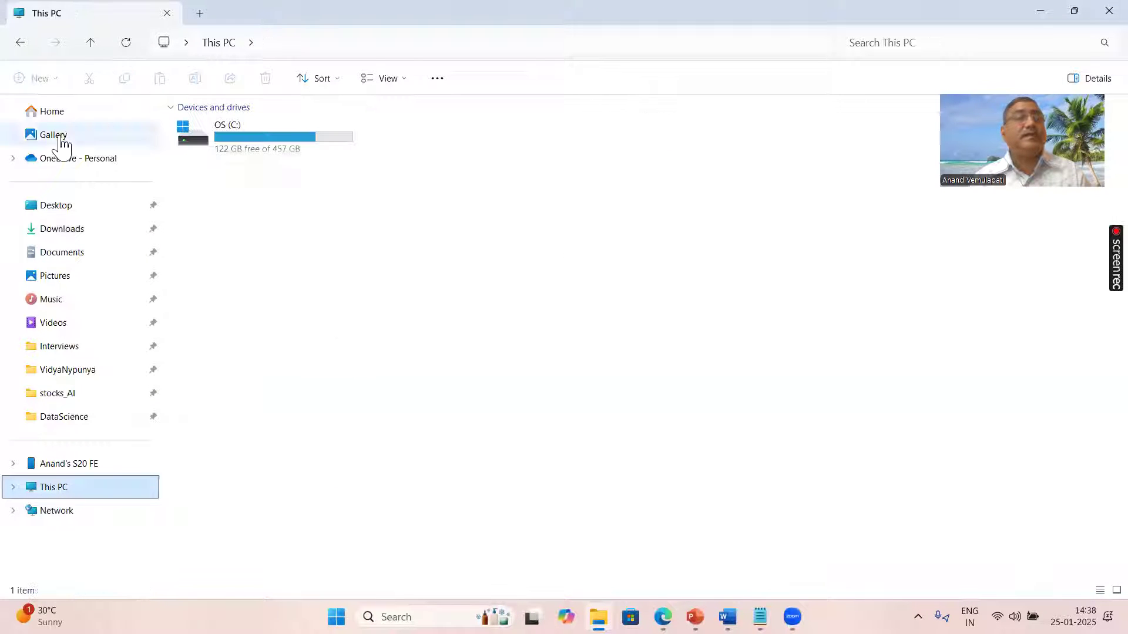
double_click(738, 20)
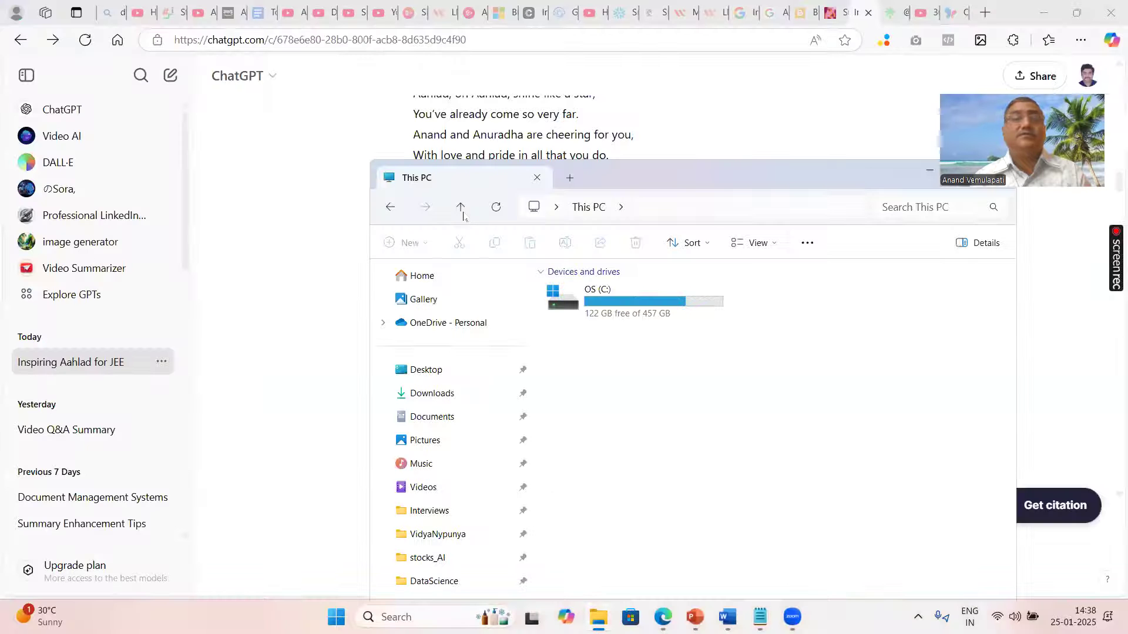
left_click(389, 208)
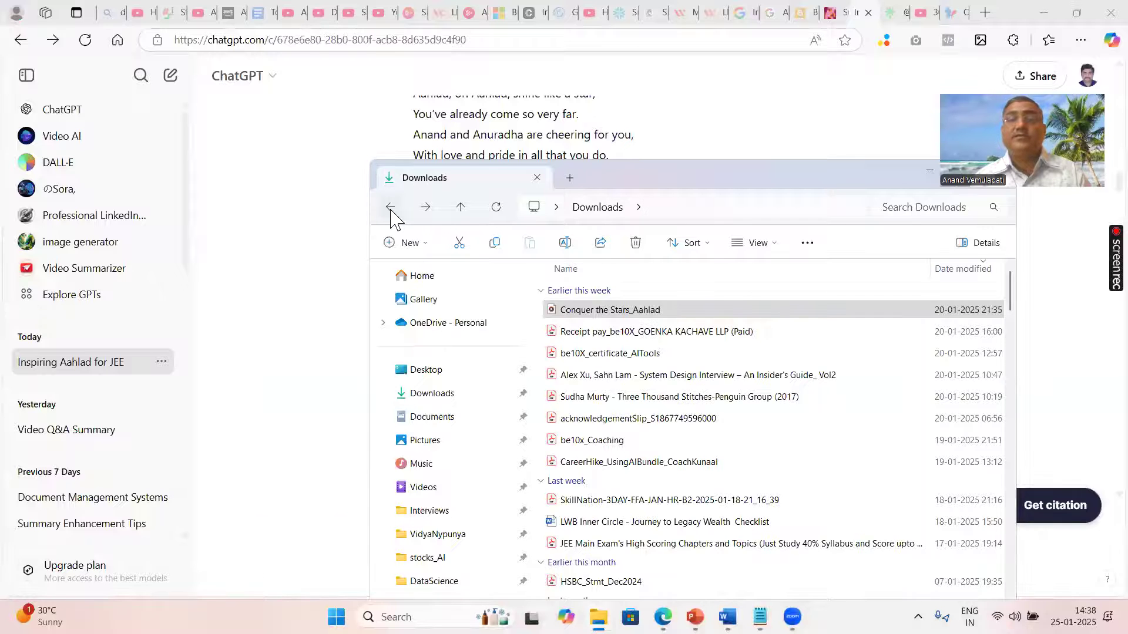
left_click(390, 208)
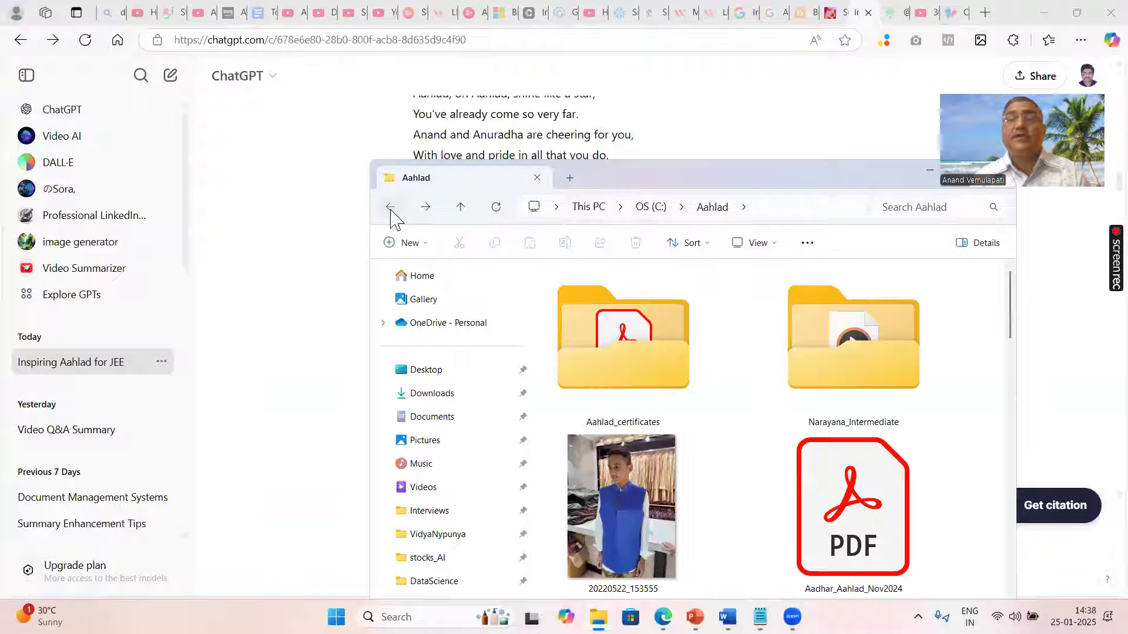
double_click(899, 356)
double_click(819, 185)
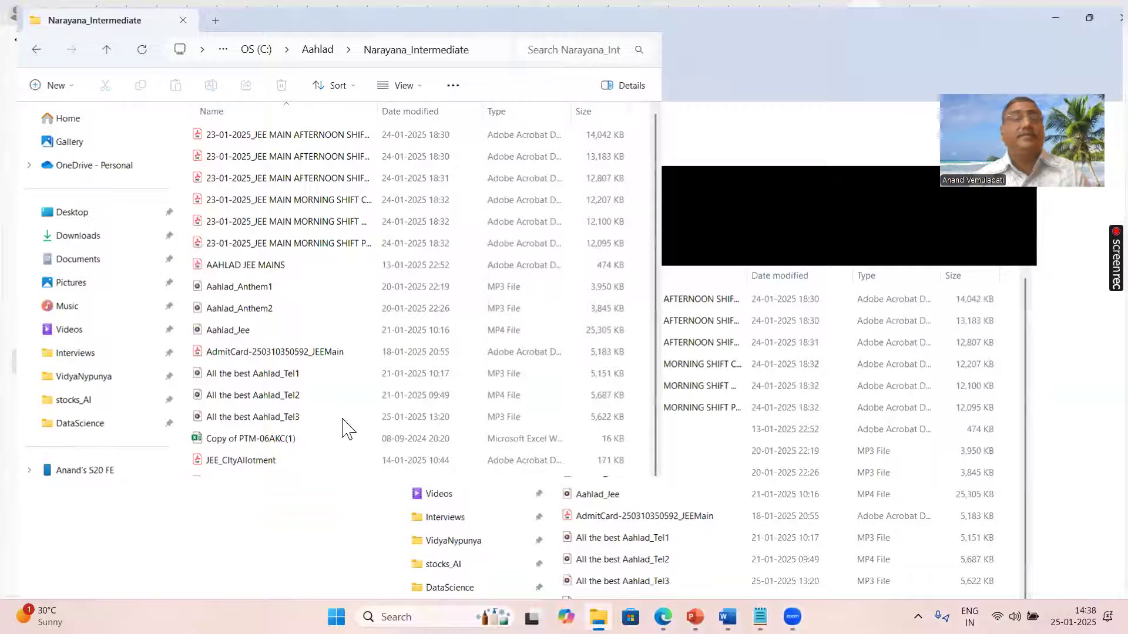
Play the opening of the Anthem1 MP3 from this folder, pausing and resuming between passages, and leave it paused.
left_click(176, 282)
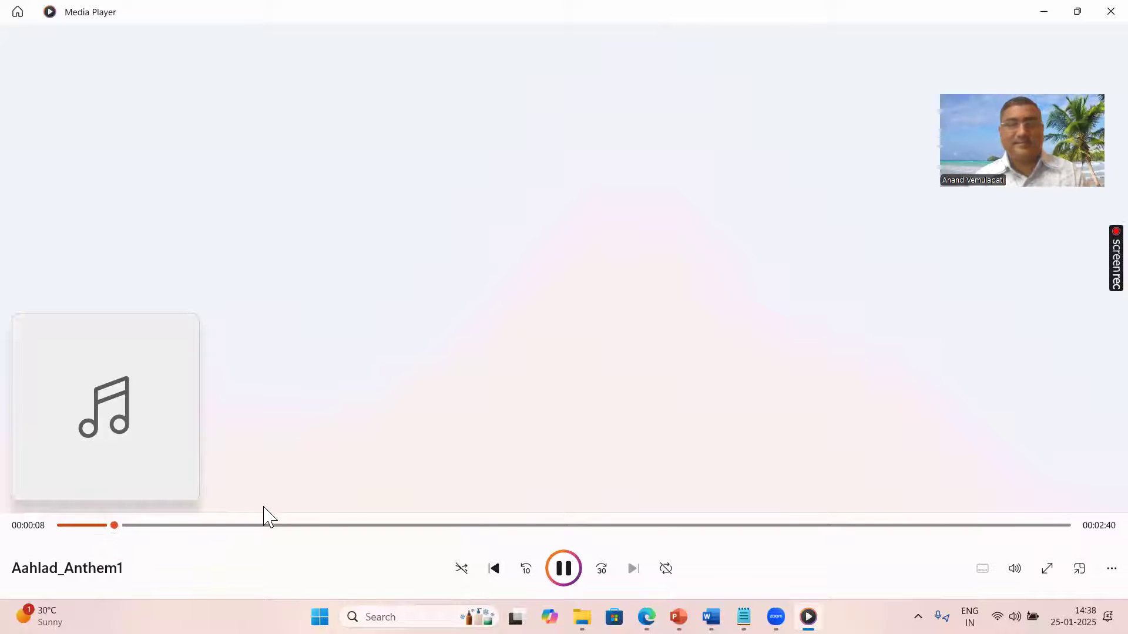
left_click(563, 574)
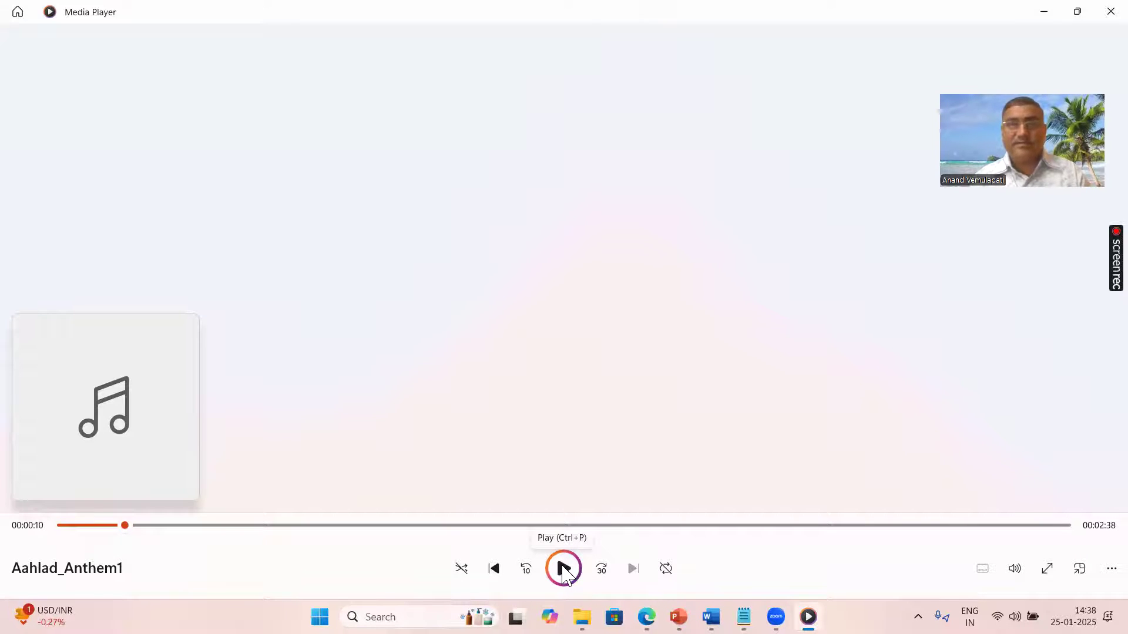
left_click(564, 574)
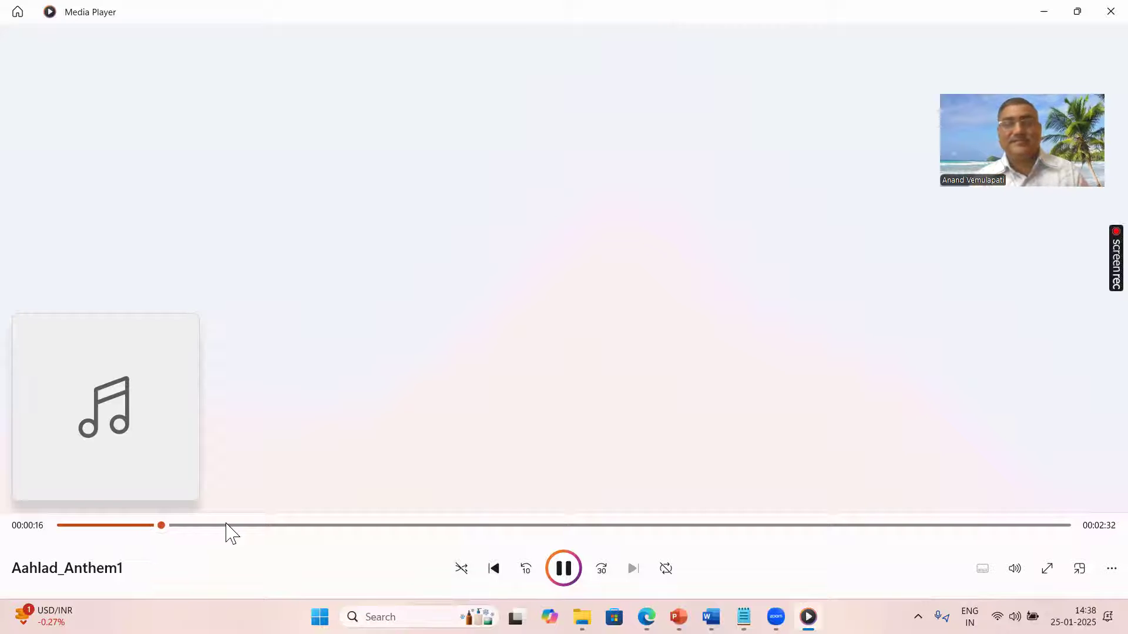
left_click(570, 571)
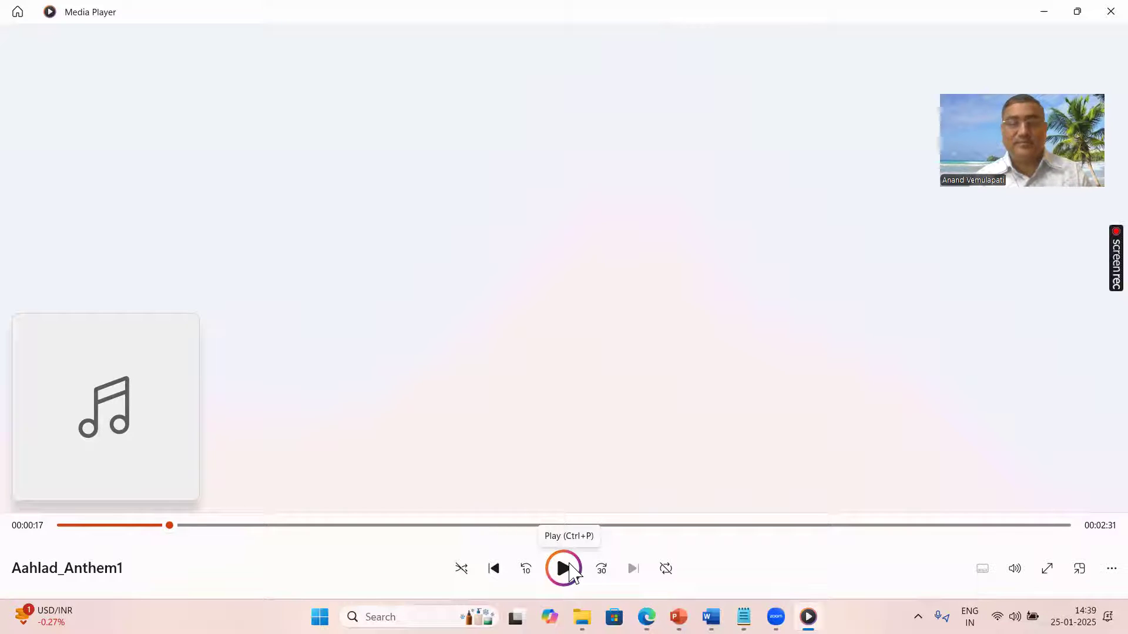
left_click(566, 573)
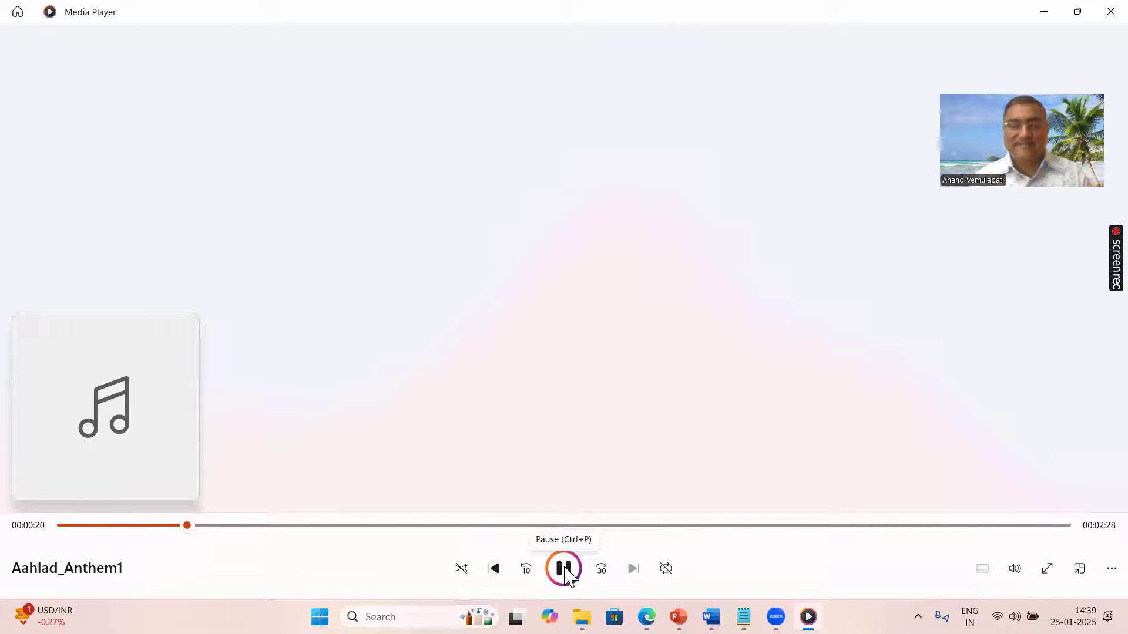
left_click(568, 575)
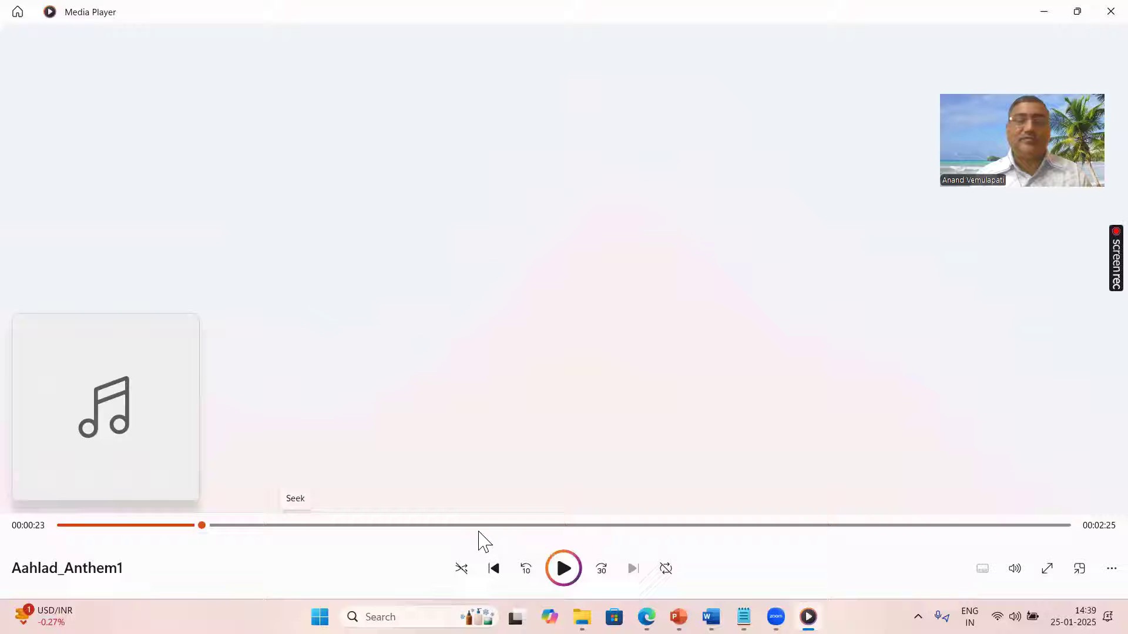
left_click(563, 568)
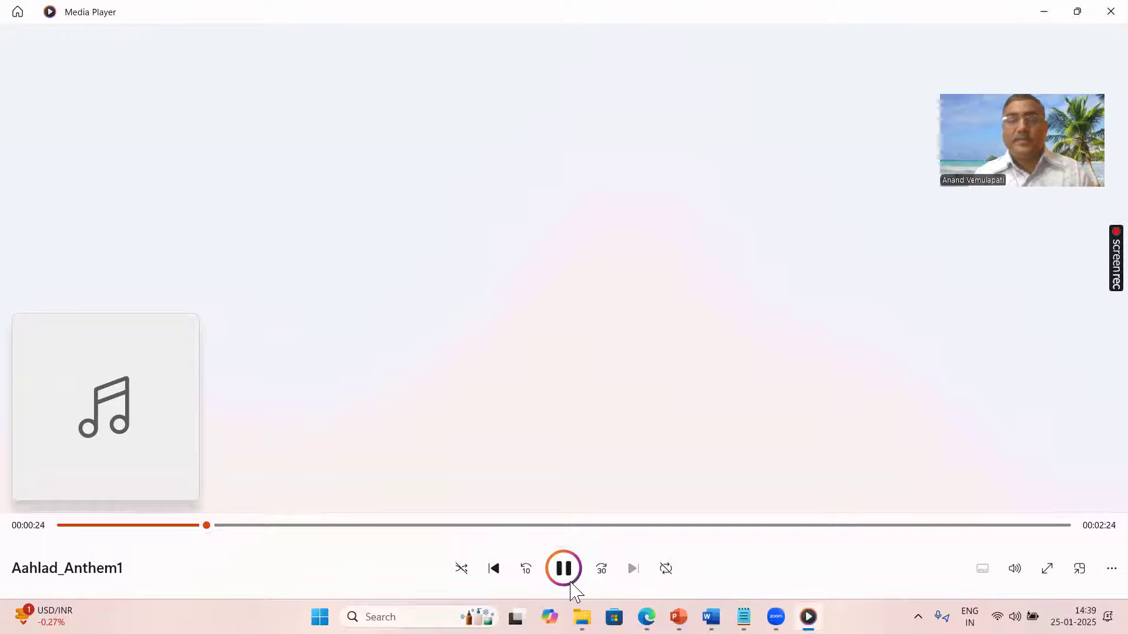
left_click(565, 575)
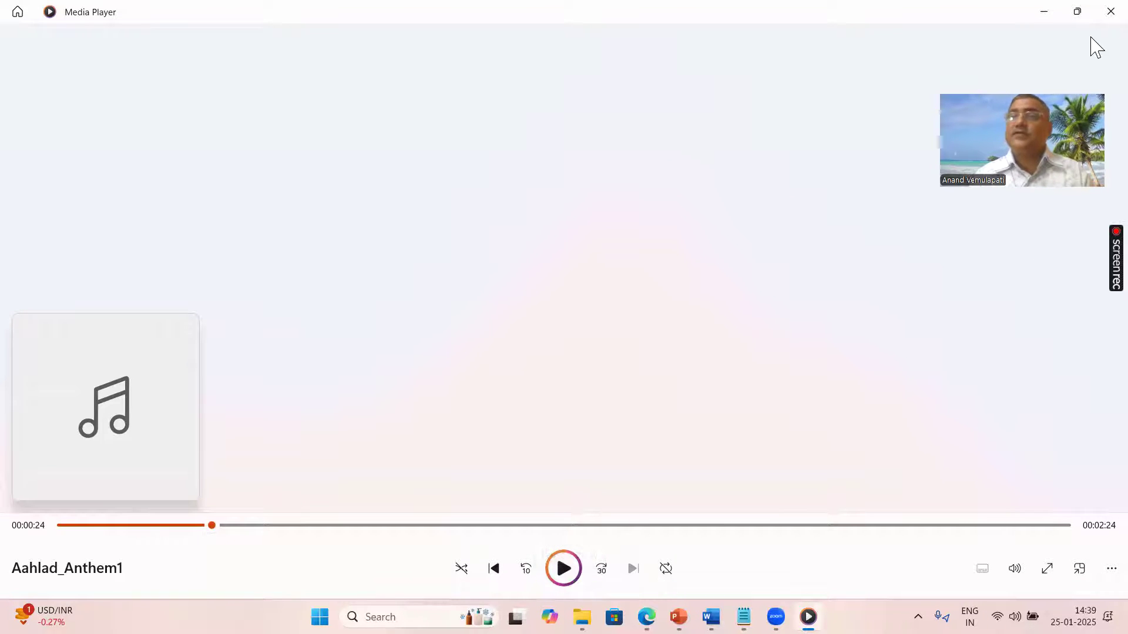
Close the Anthem1 player, play the opening of the Anthem2 MP3 from the same folder, and close it.
left_click(1110, 11)
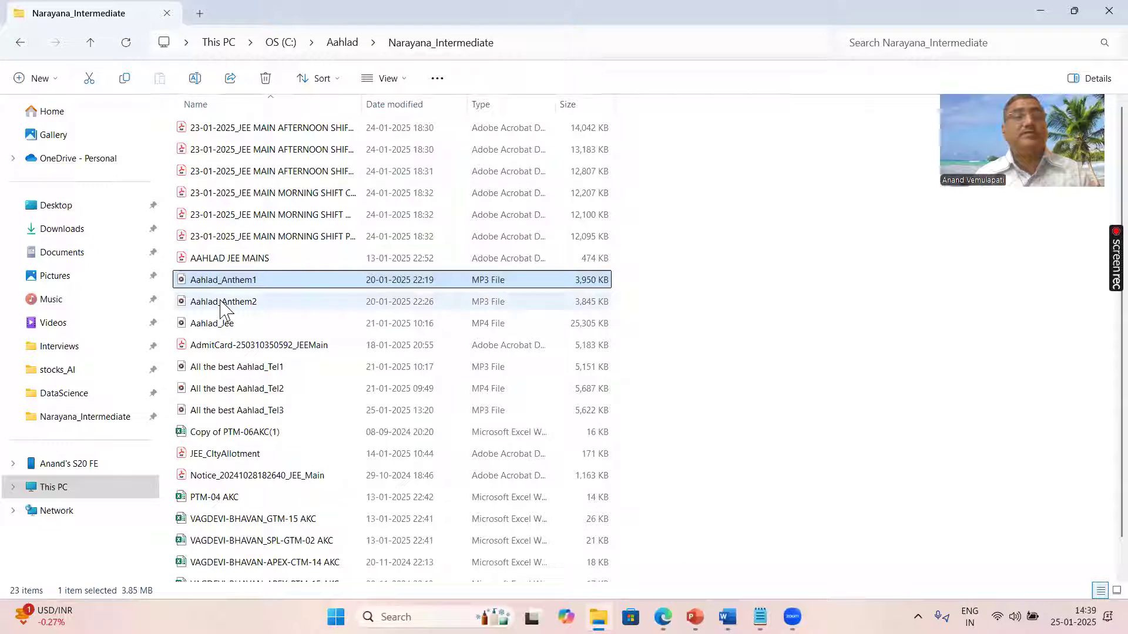
double_click(222, 302)
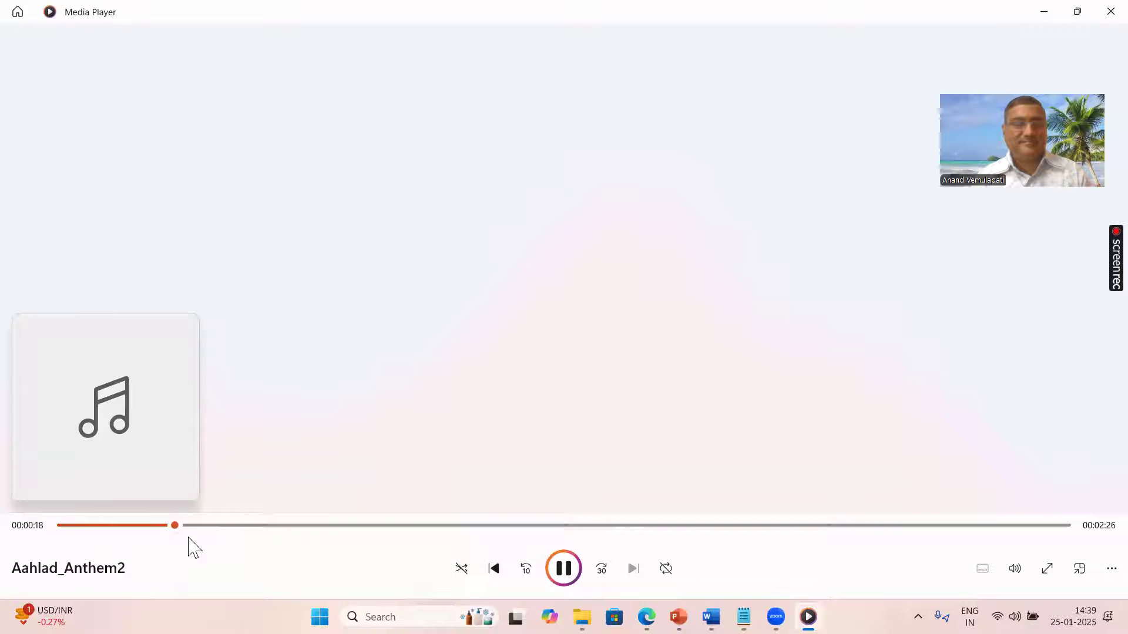
left_click(564, 570)
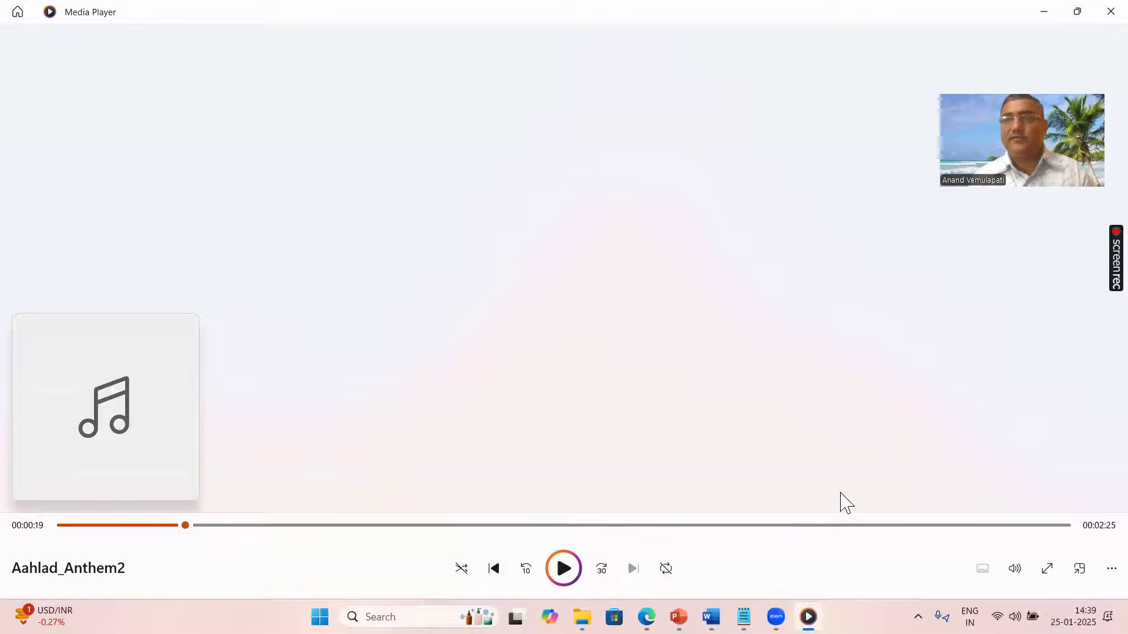
left_click(1094, 15)
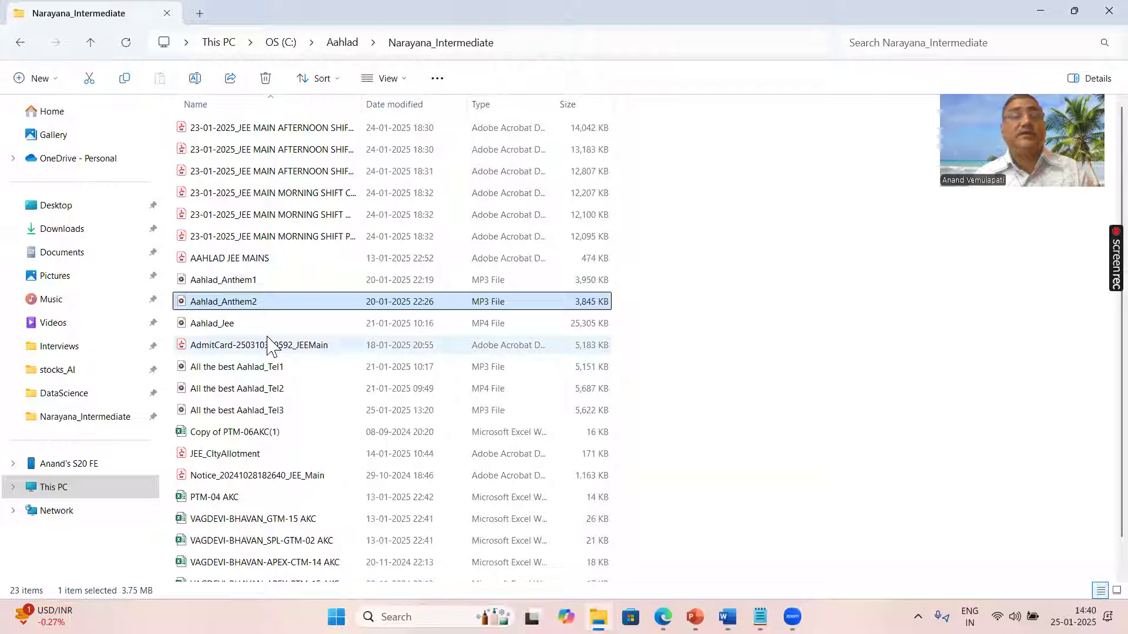
scroll(211, 365, "down", 1)
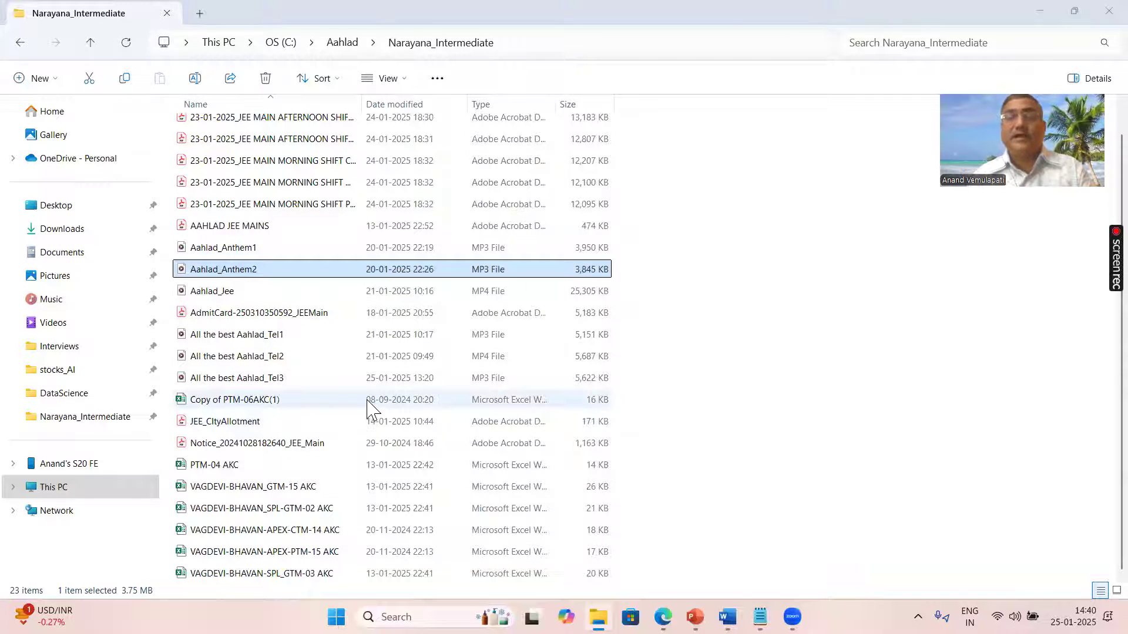
Switch back to the ChatGPT conversation in the browser and go past the Telugu request to the translated lyrics.
key("alt+Tab")
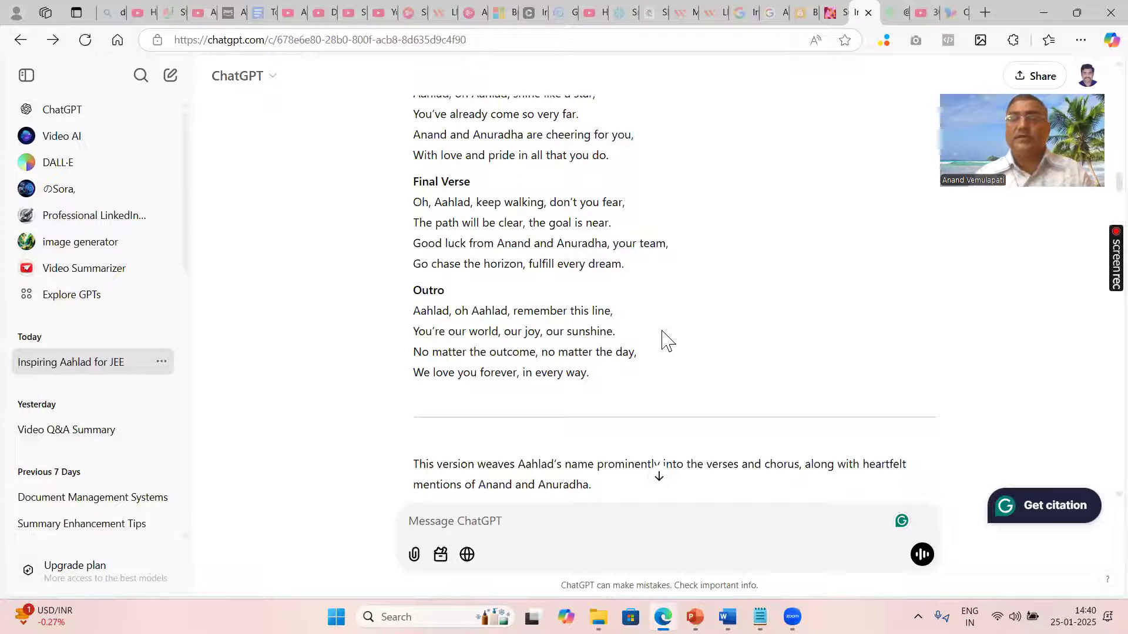
scroll(675, 336, "down", 3)
scroll(676, 336, "down", 2)
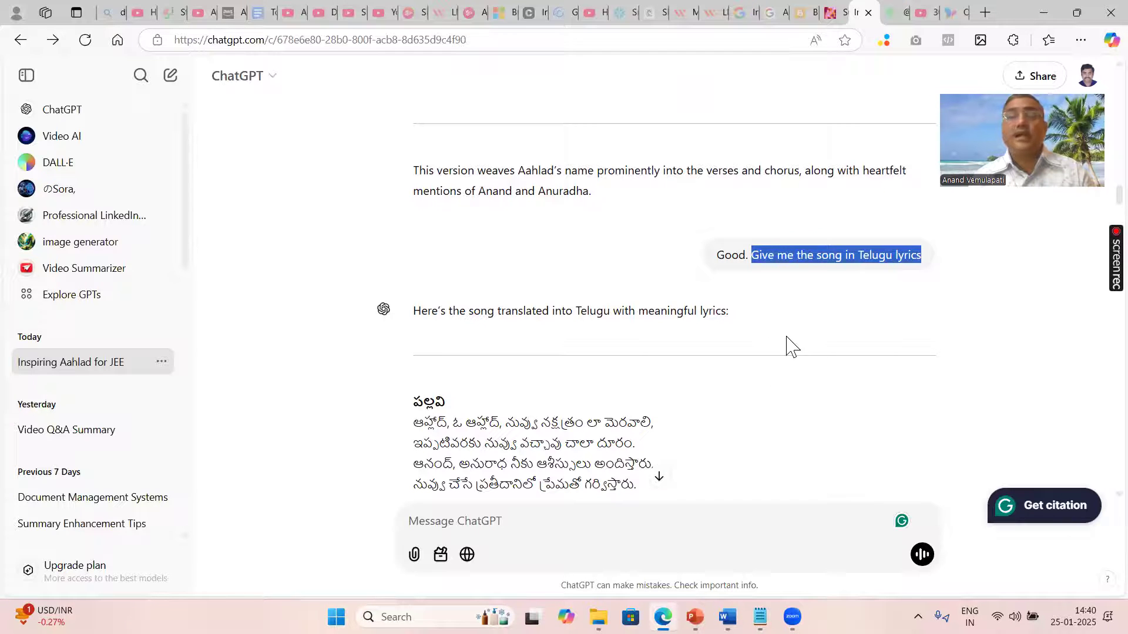
scroll(766, 353, "down", 1)
scroll(648, 303, "down", 2)
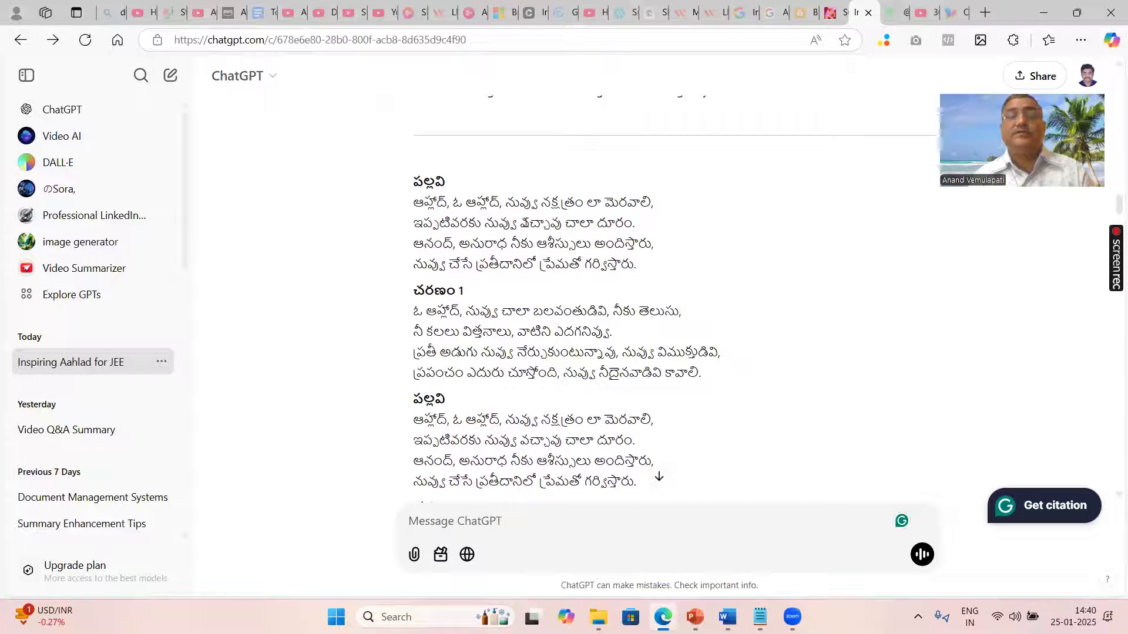
Review the opening of the Telugu translation, highlighting the repeated chorus (పల్లవి) after verse 1 line by line.
left_click_drag(415, 200, 620, 340)
left_click(616, 335)
scroll(613, 333, "down", 2)
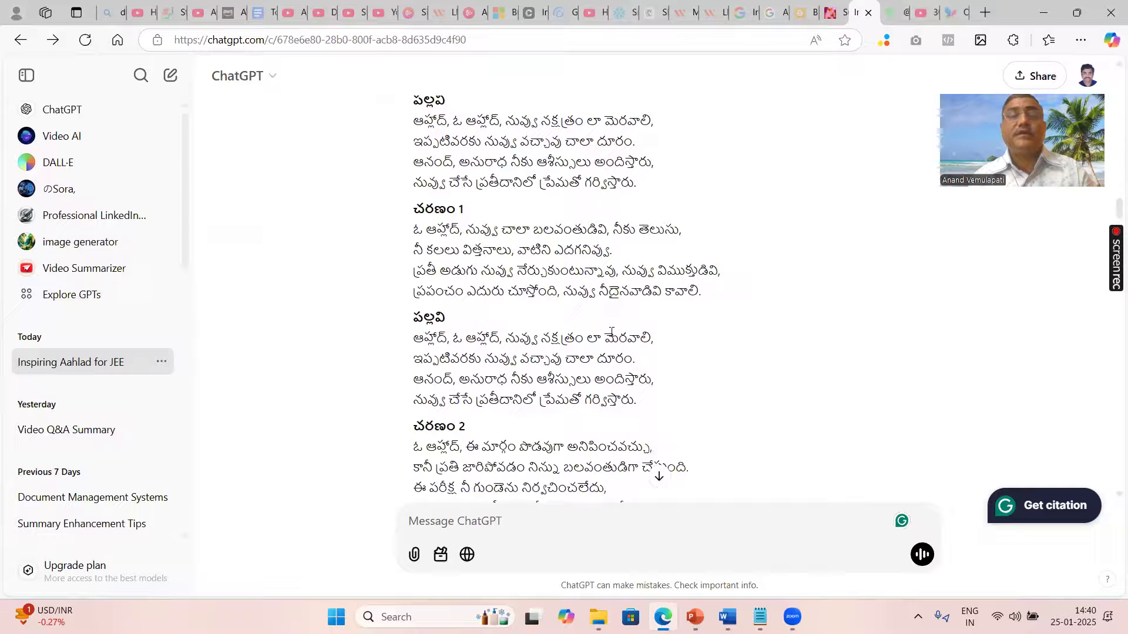
left_click_drag(488, 347, 638, 346)
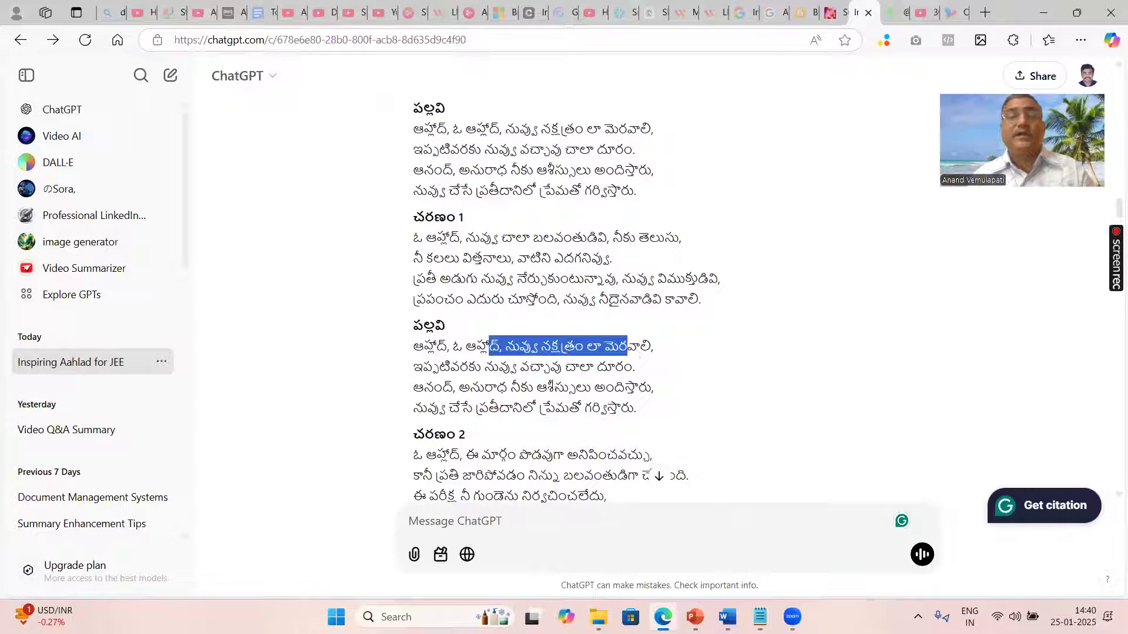
left_click_drag(451, 367, 564, 367)
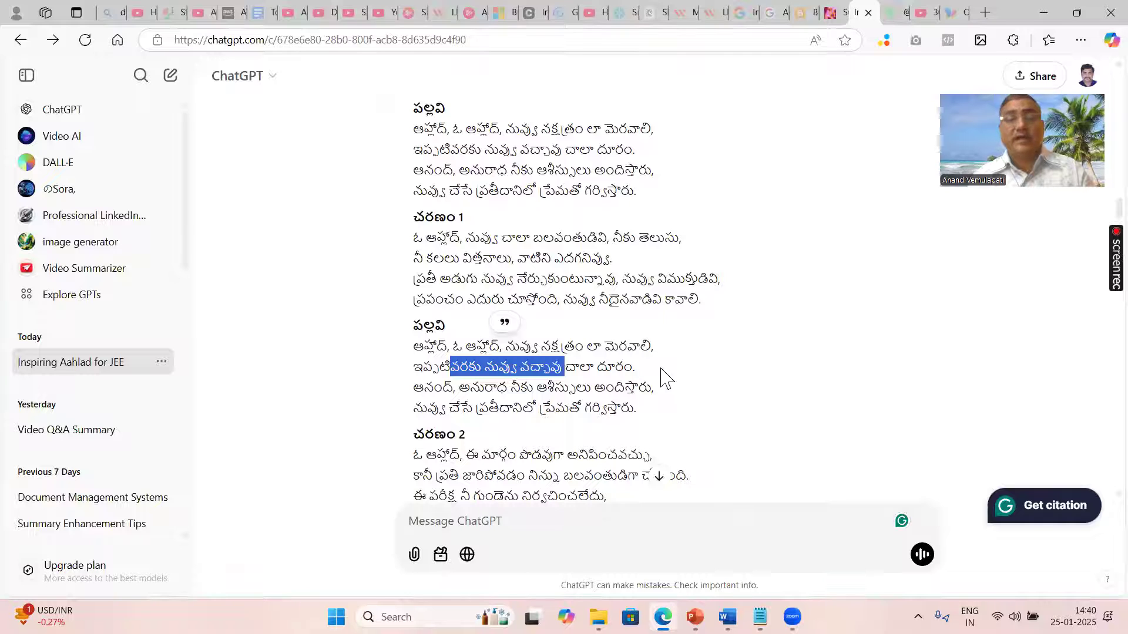
left_click_drag(521, 387, 664, 391)
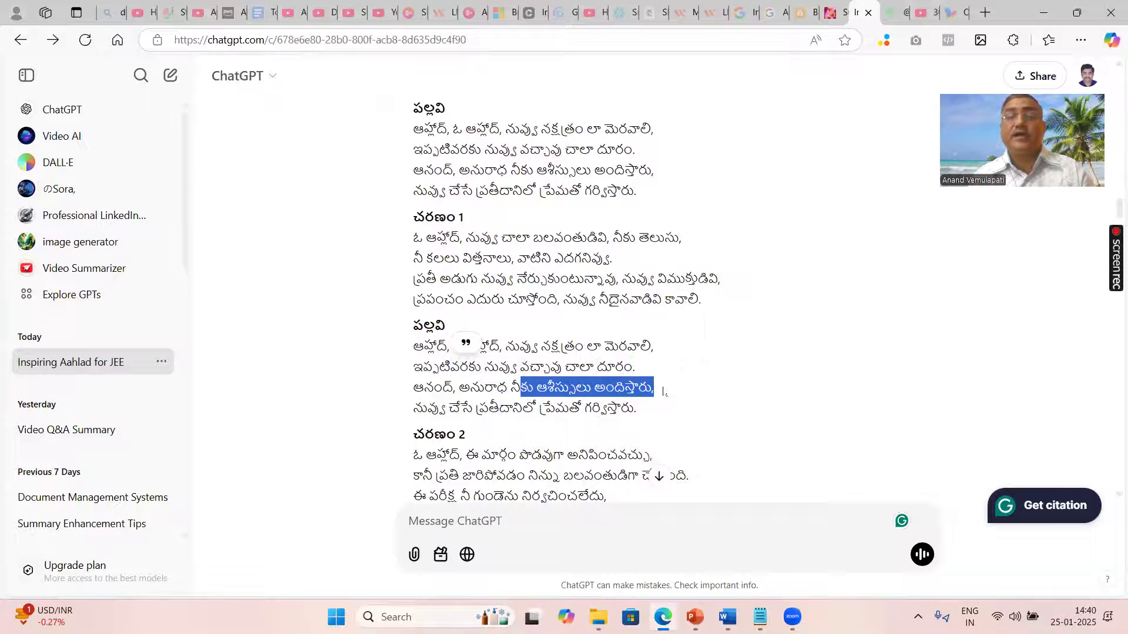
left_click_drag(449, 408, 641, 418)
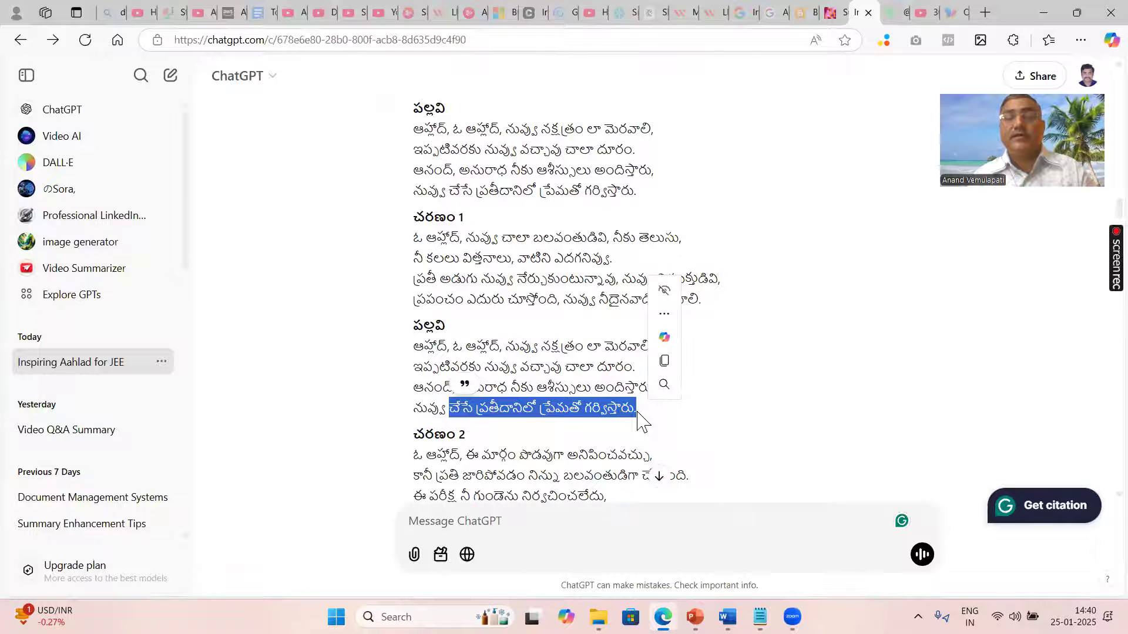
left_click(680, 429)
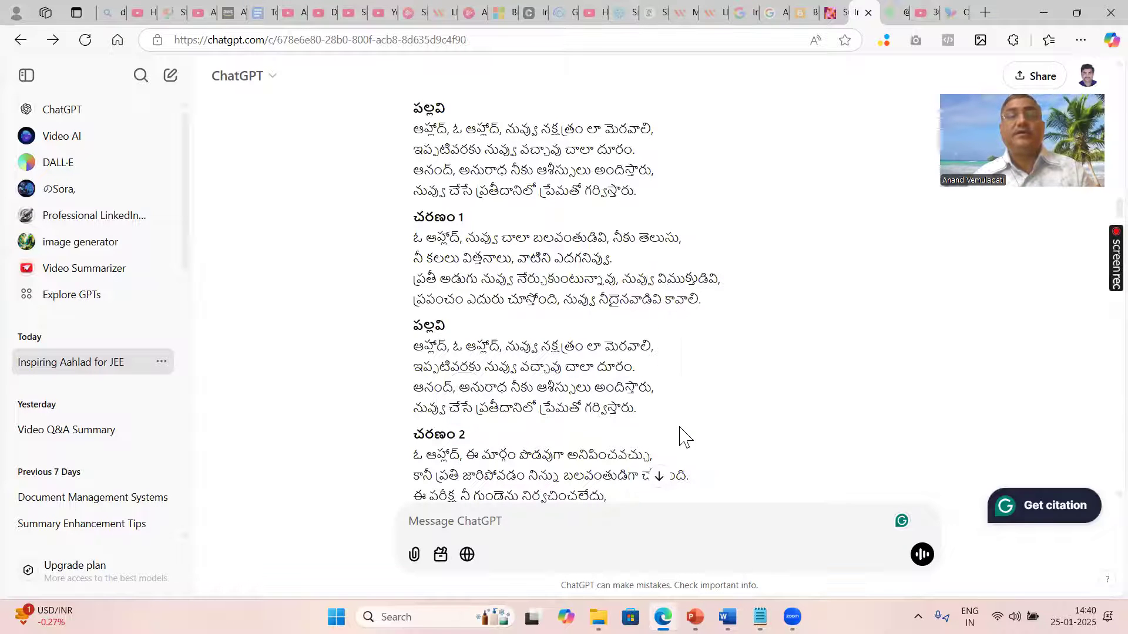
Review the bridge (మధ్యంతరం) of the Telugu translation, highlighting parts of its first three lines and clearing the selection.
scroll(676, 438, "down", 2)
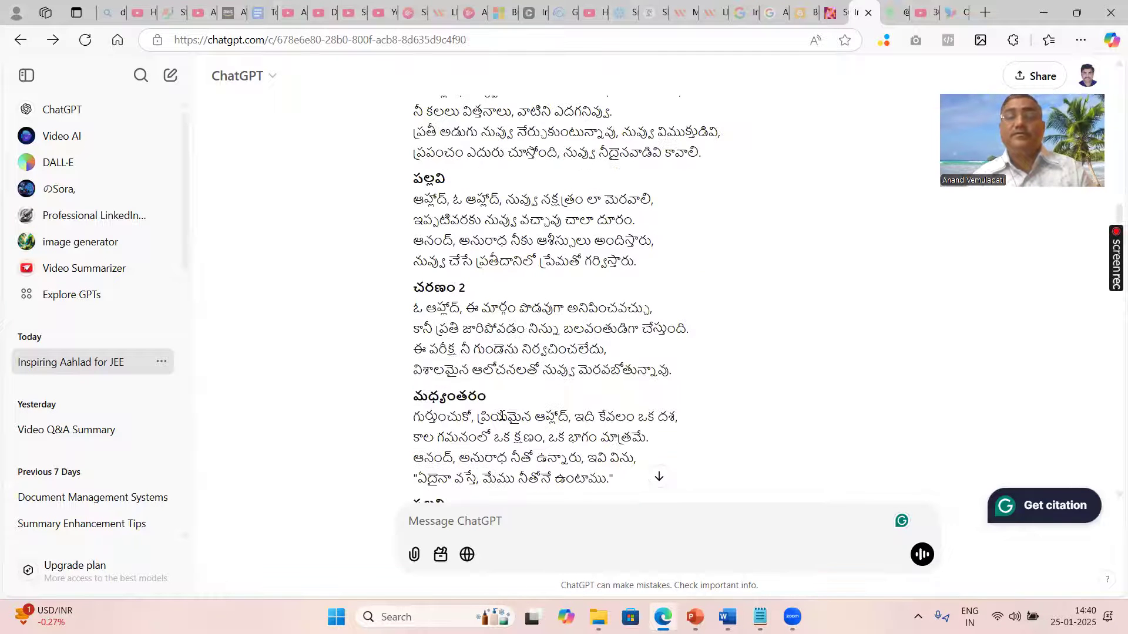
left_click_drag(502, 417, 632, 418)
left_click(724, 442)
scroll(724, 442, "down", 2)
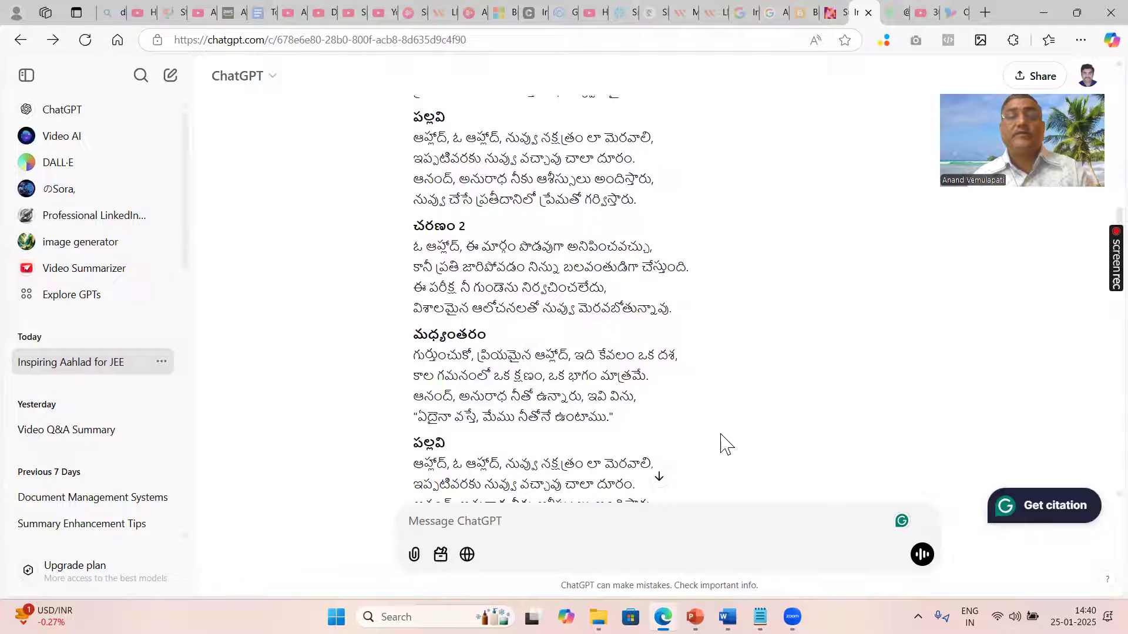
left_click_drag(495, 292, 644, 292)
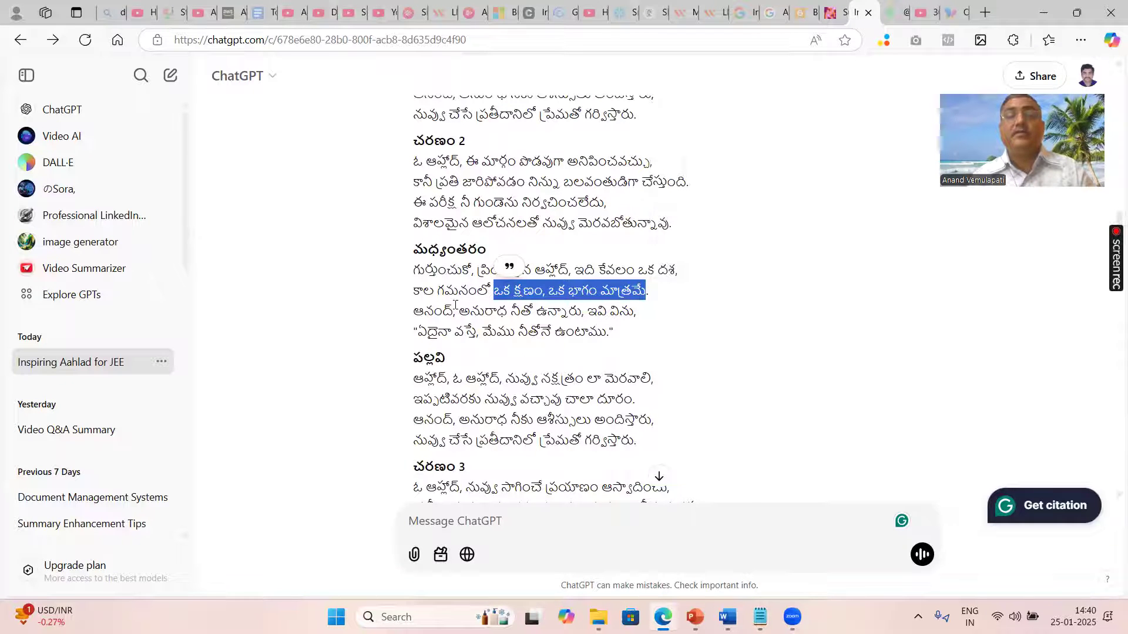
left_click_drag(546, 312, 457, 311)
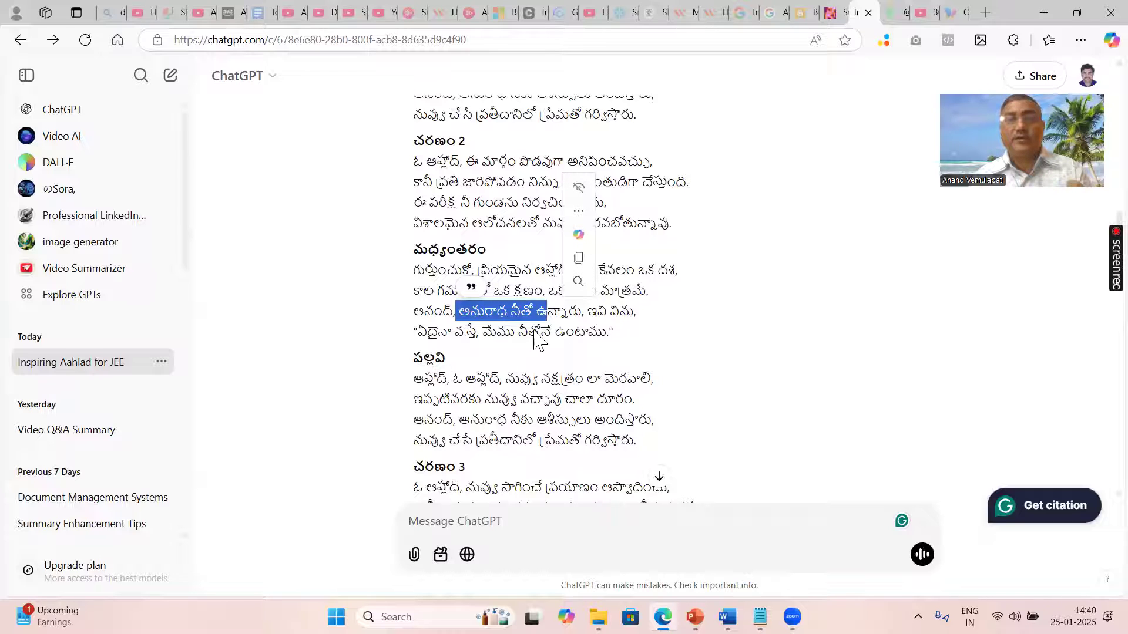
left_click(641, 349)
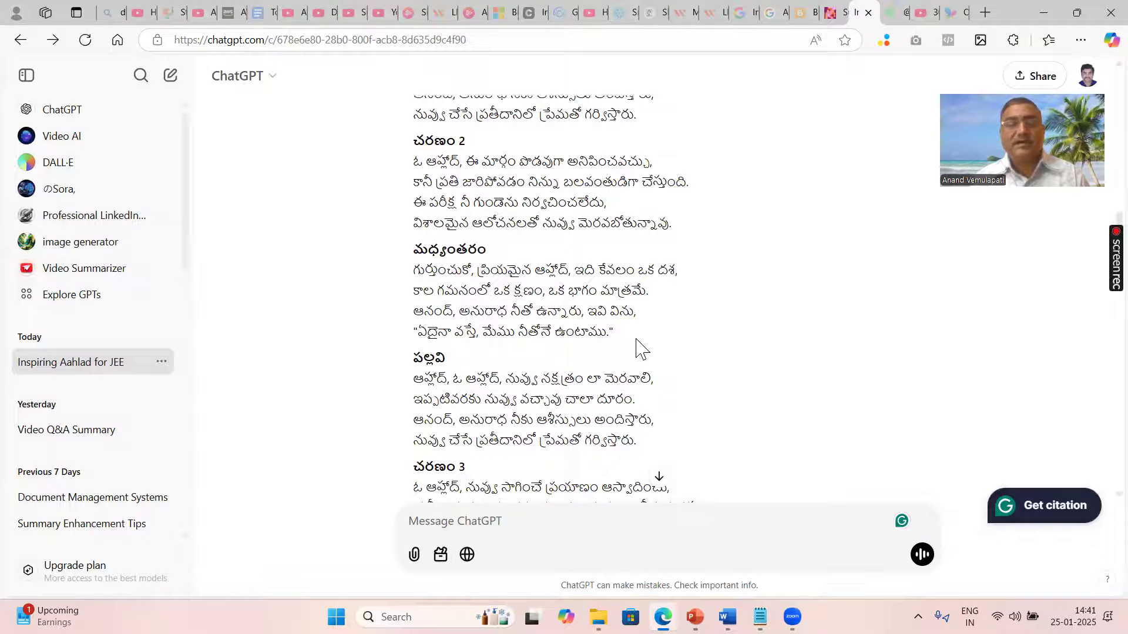
Examine the detailed prompt below the translation, highlighting its instruction to write an encouraging song and the words "Telugu language".
scroll(640, 349, "down", 4)
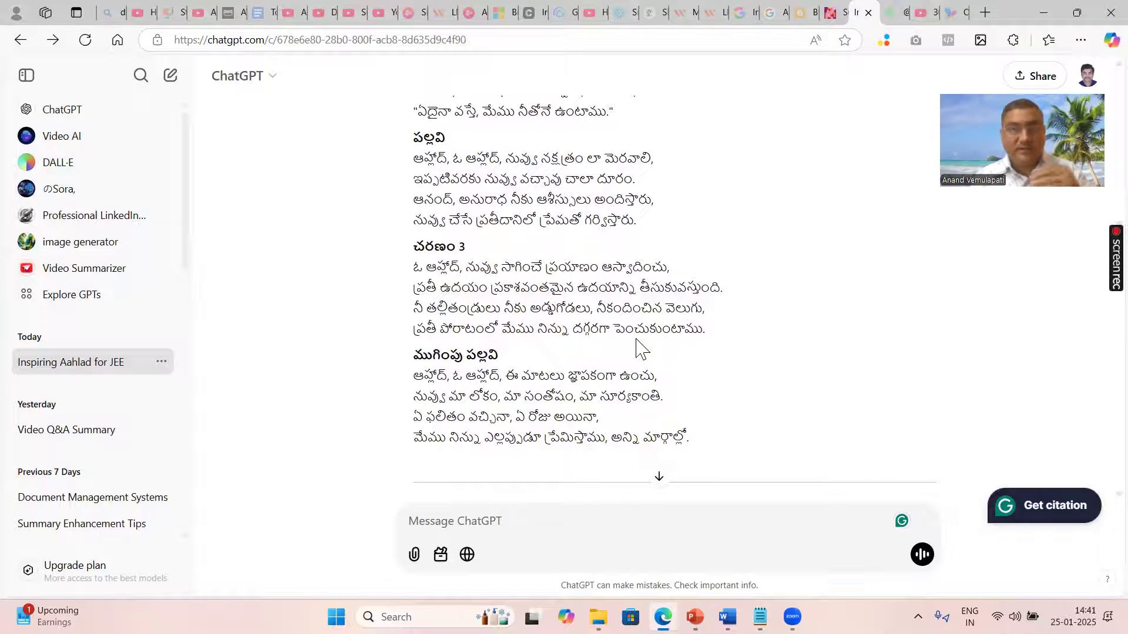
scroll(640, 349, "down", 4)
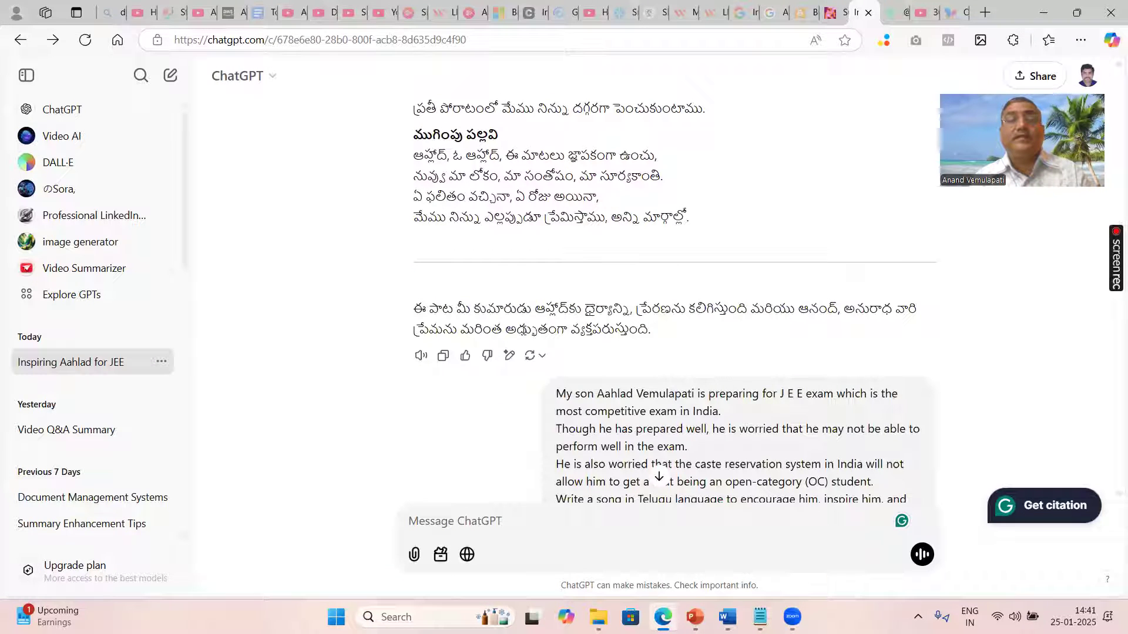
scroll(695, 376, "down", 4)
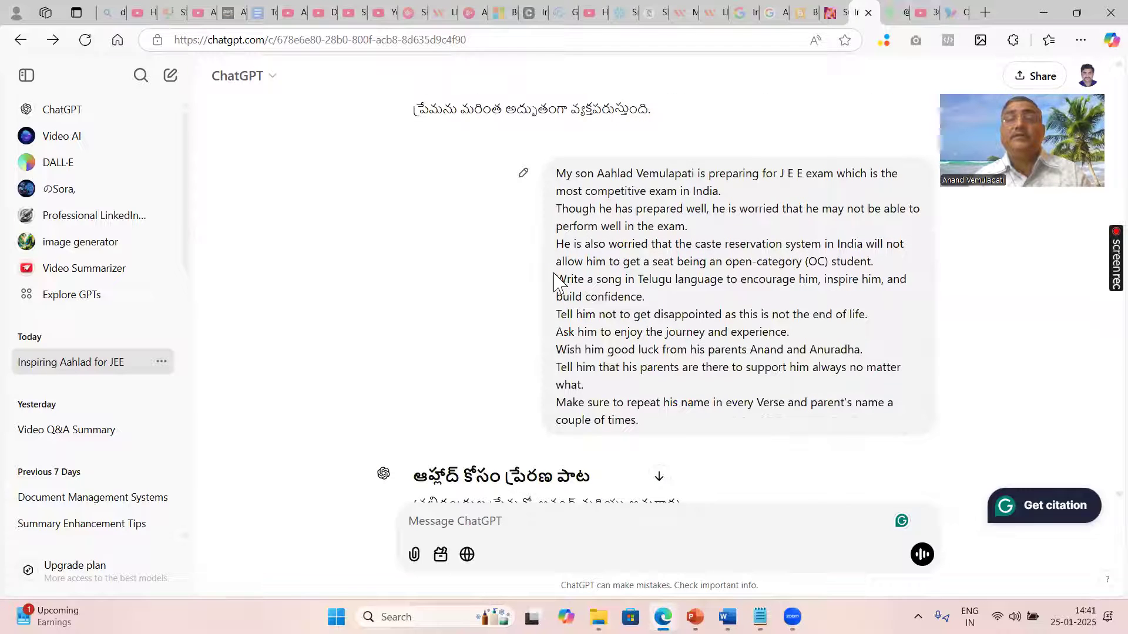
left_click_drag(556, 280, 707, 295)
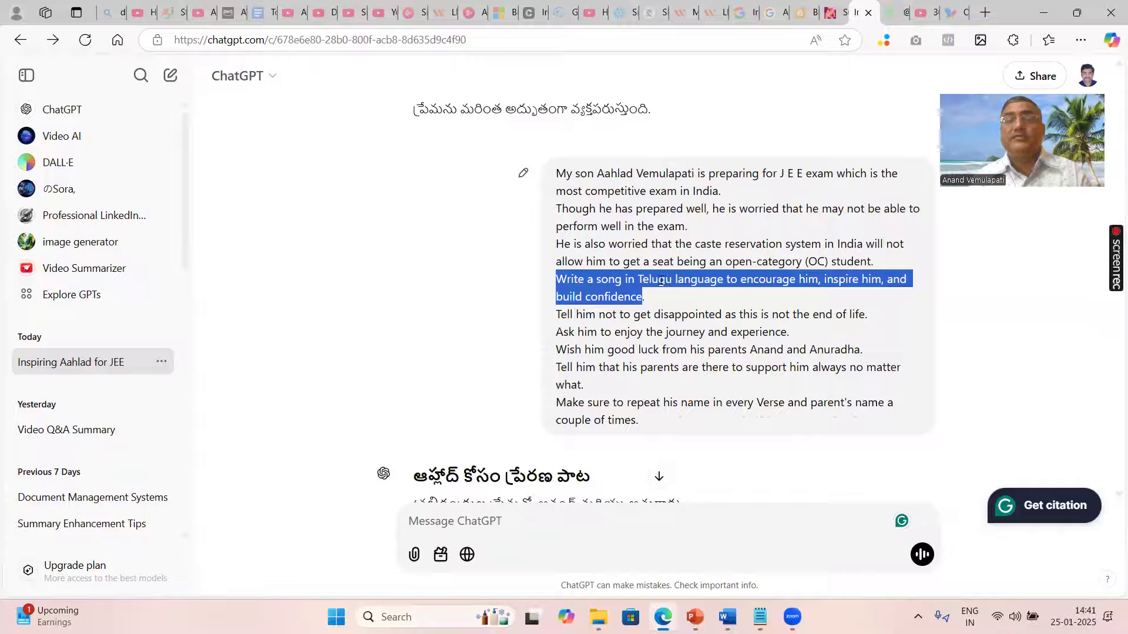
left_click_drag(640, 280, 718, 281)
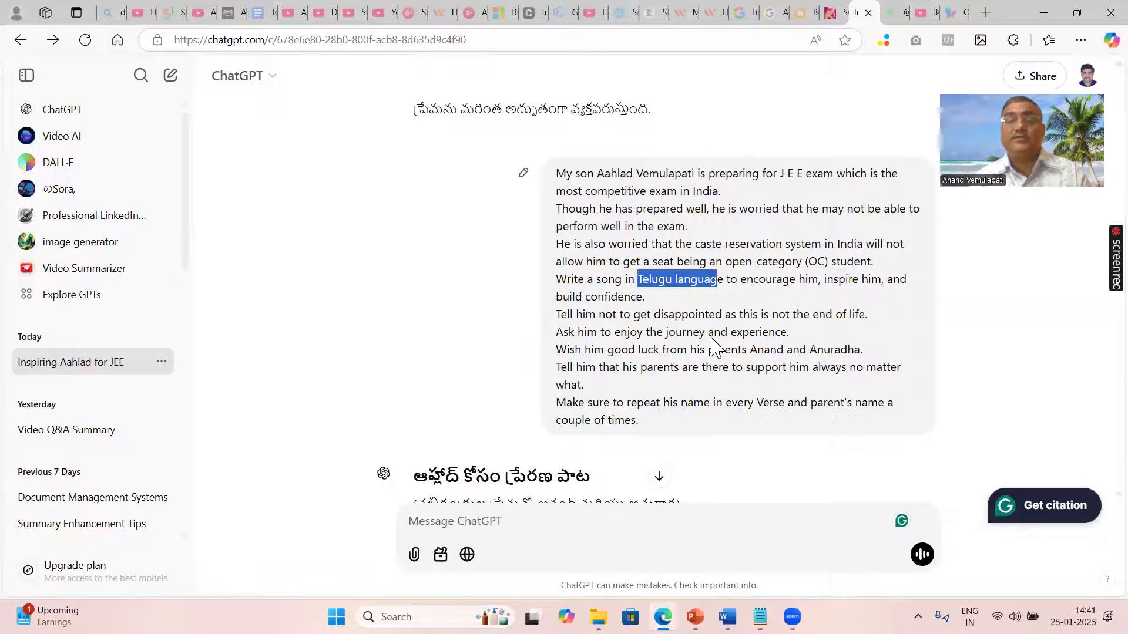
Review the chorus of the song written directly in Telugu, highlighting its second line and the closing line of its repeat.
scroll(708, 346, "down", 3)
scroll(708, 346, "down", 5)
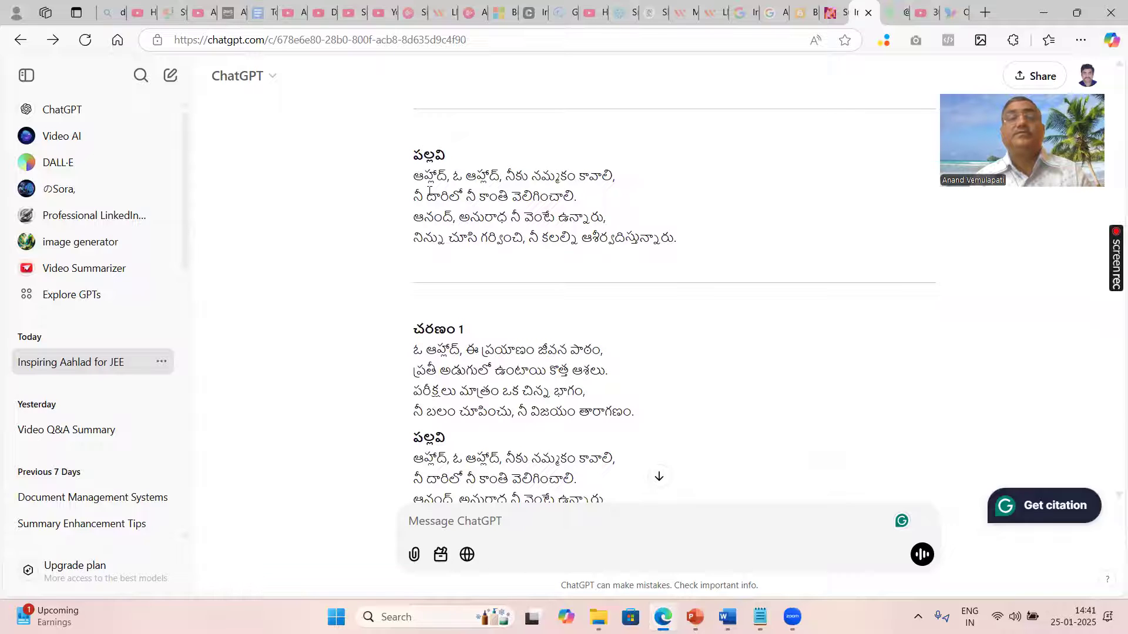
left_click_drag(624, 177, 584, 200)
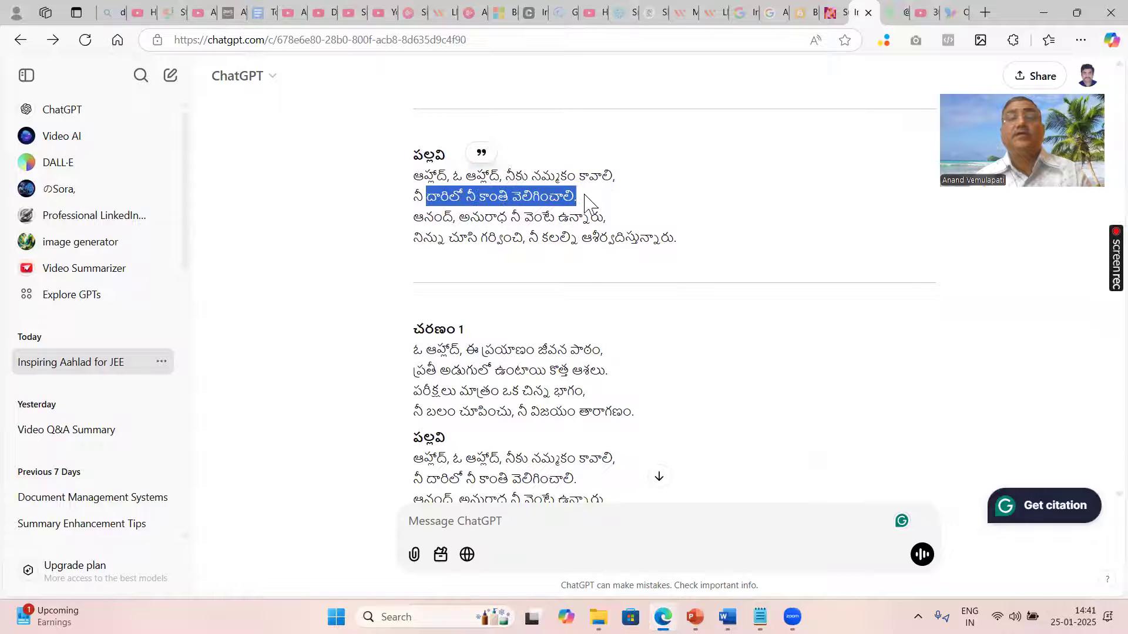
scroll(614, 339, "down", 2)
scroll(614, 339, "down", 1)
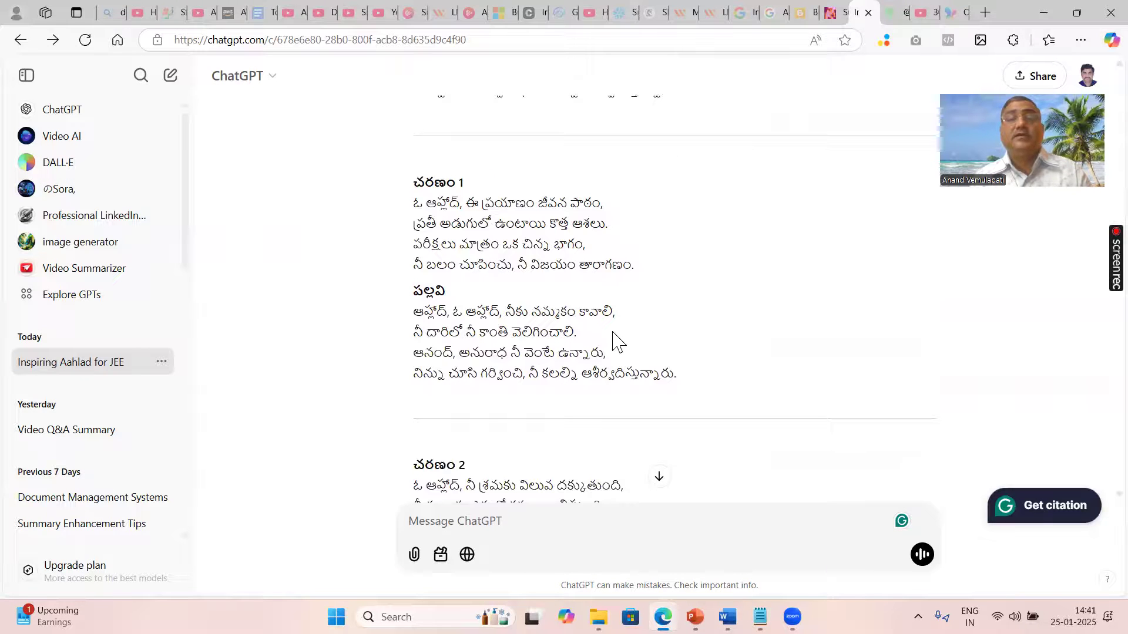
scroll(614, 340, "down", 1)
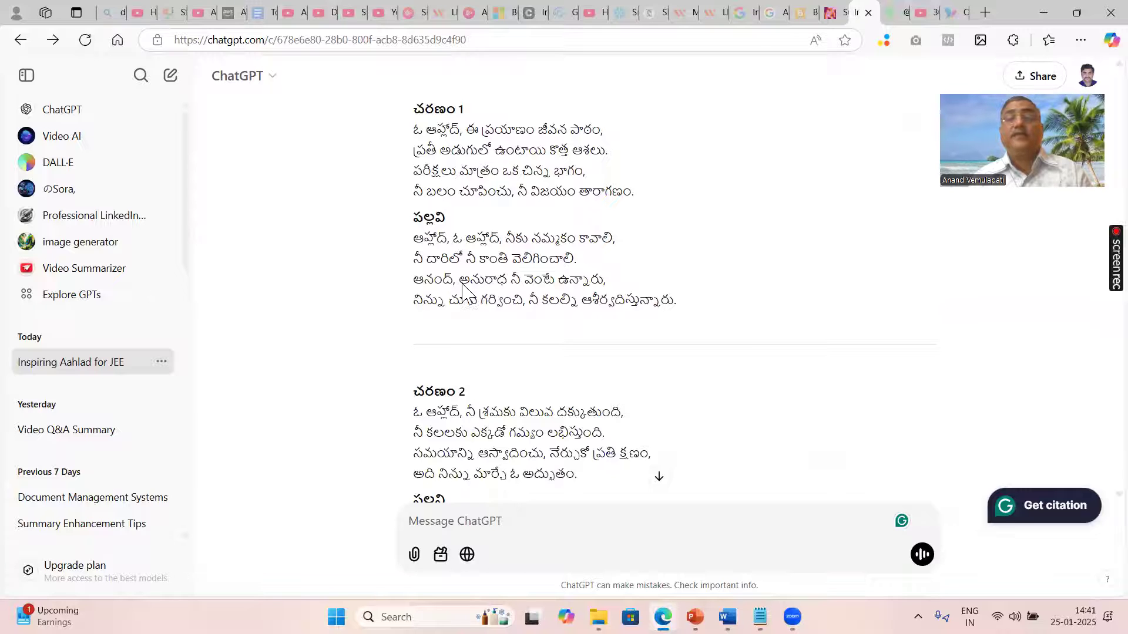
left_click_drag(626, 282, 687, 310)
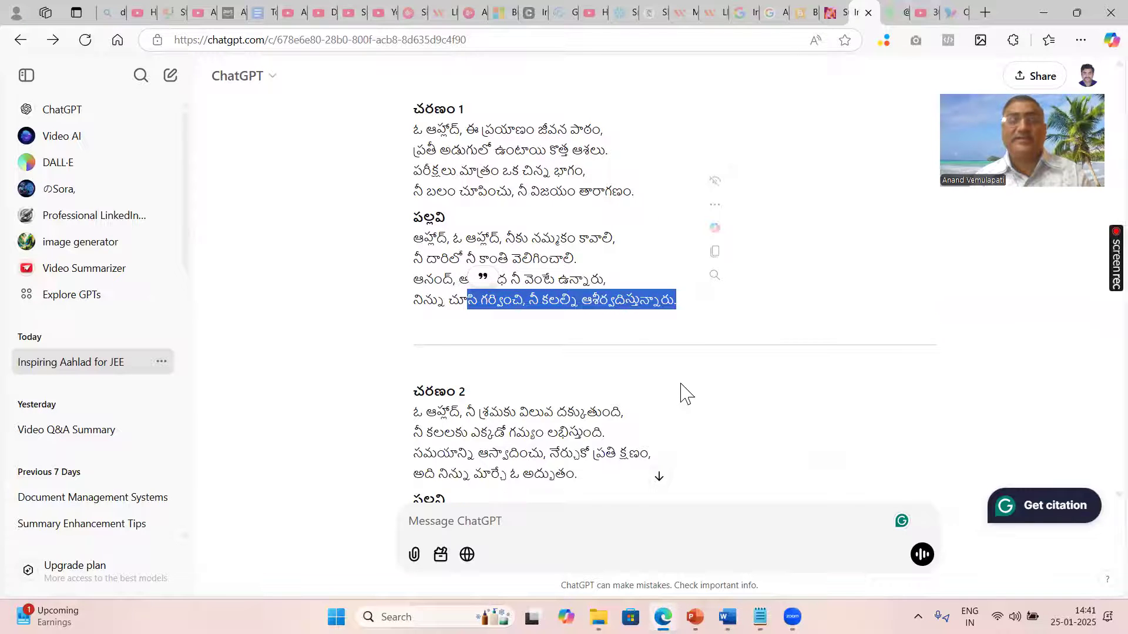
Review verse 3 (చరణం 3) of the new Telugu song, highlighting its lines about caste reservation, talent and his own goal.
scroll(686, 394, "down", 3)
scroll(686, 394, "down", 2)
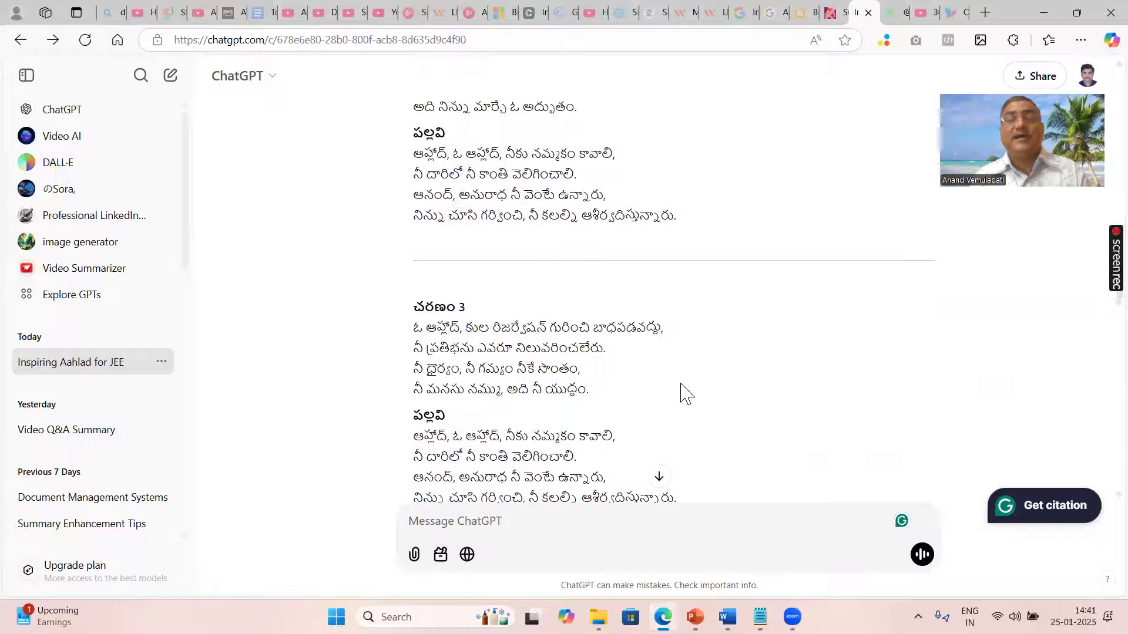
scroll(685, 393, "down", 3)
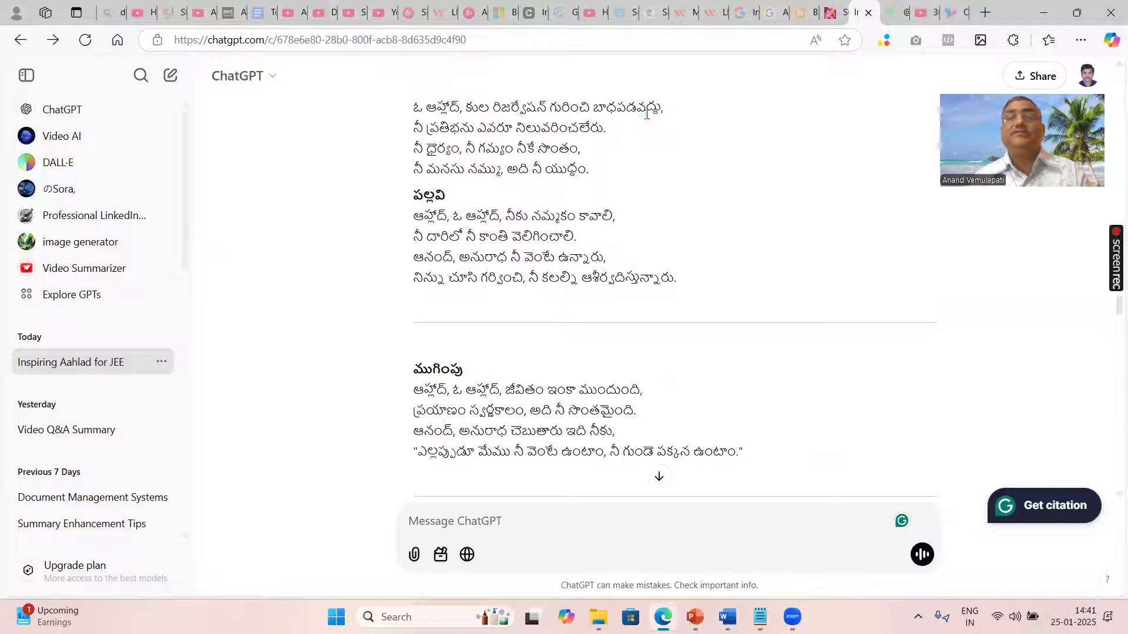
left_click_drag(510, 108, 645, 110)
left_click_drag(426, 128, 611, 128)
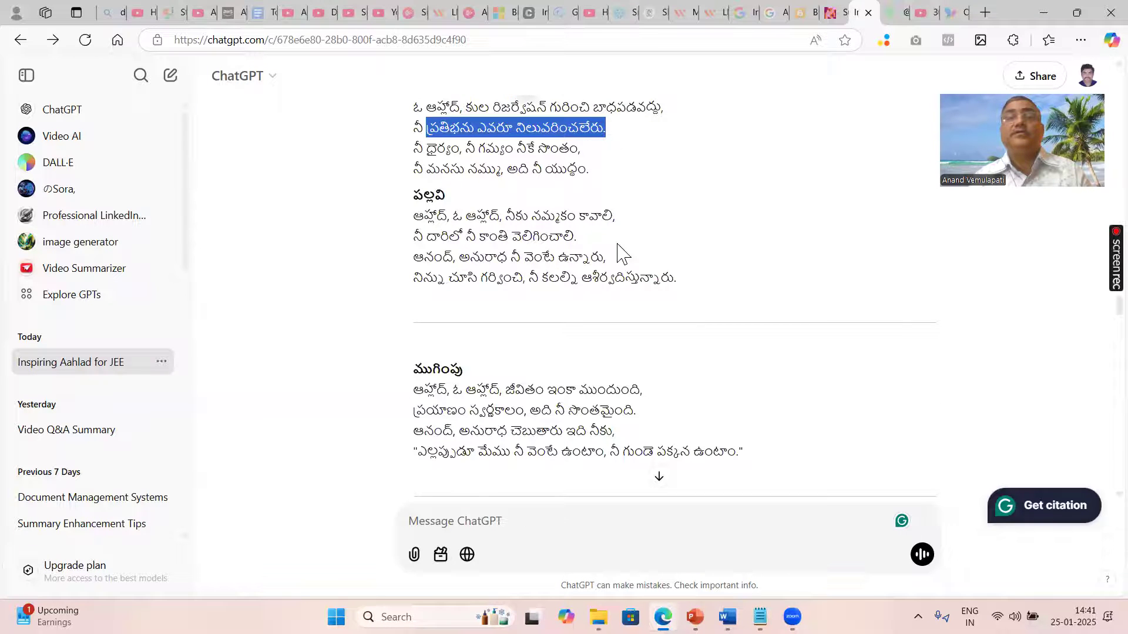
left_click_drag(460, 148, 582, 151)
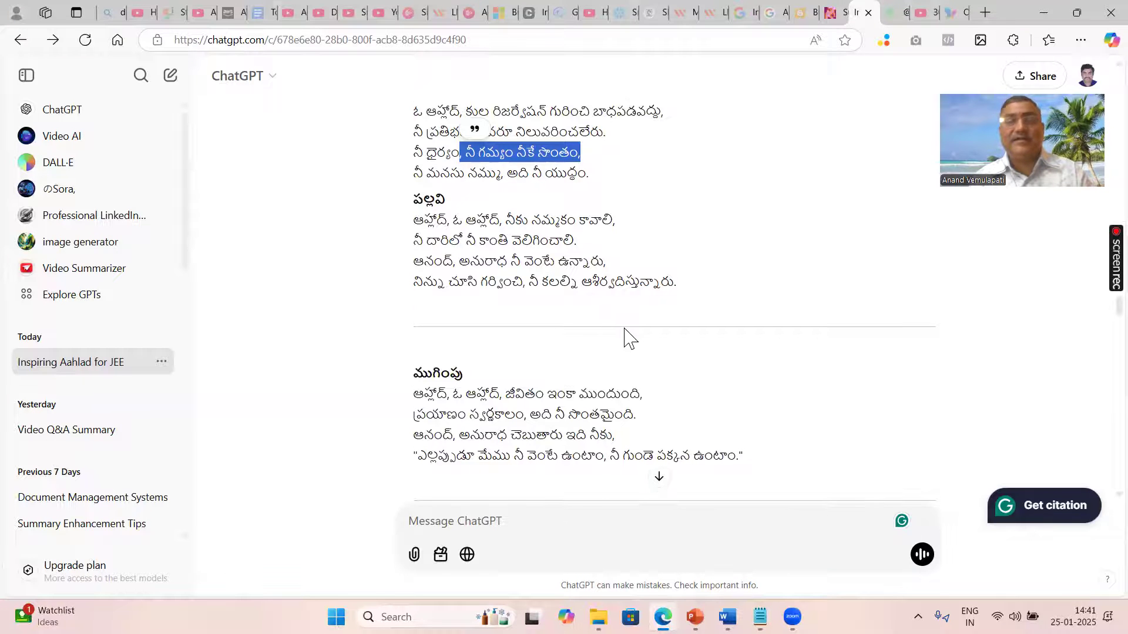
scroll(629, 337, "up", 3)
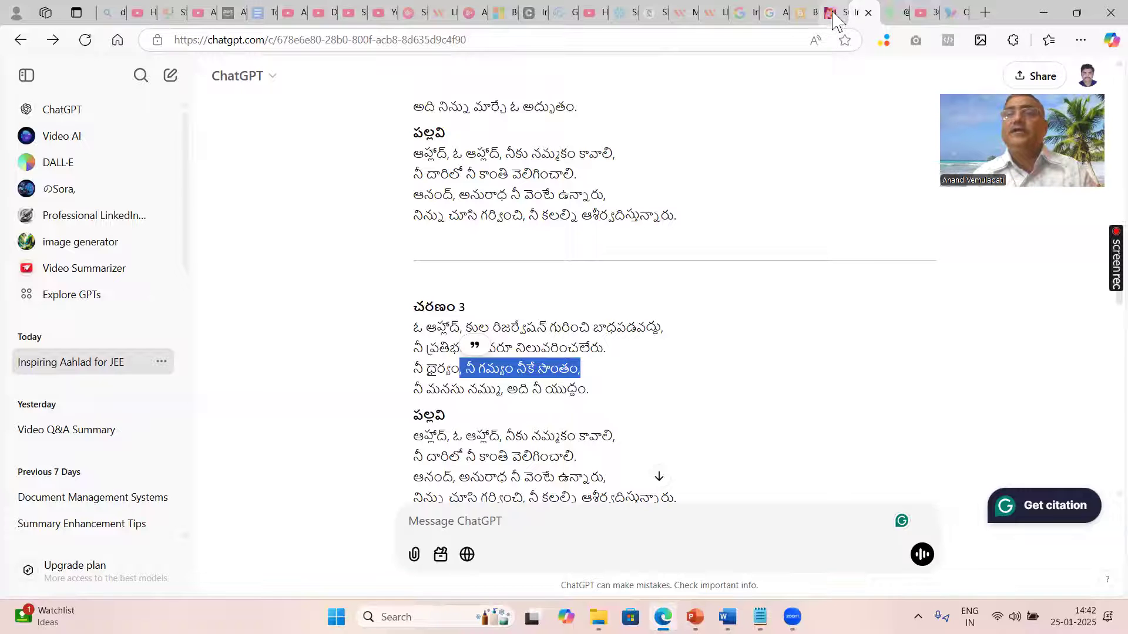
mouse_move(834, 15)
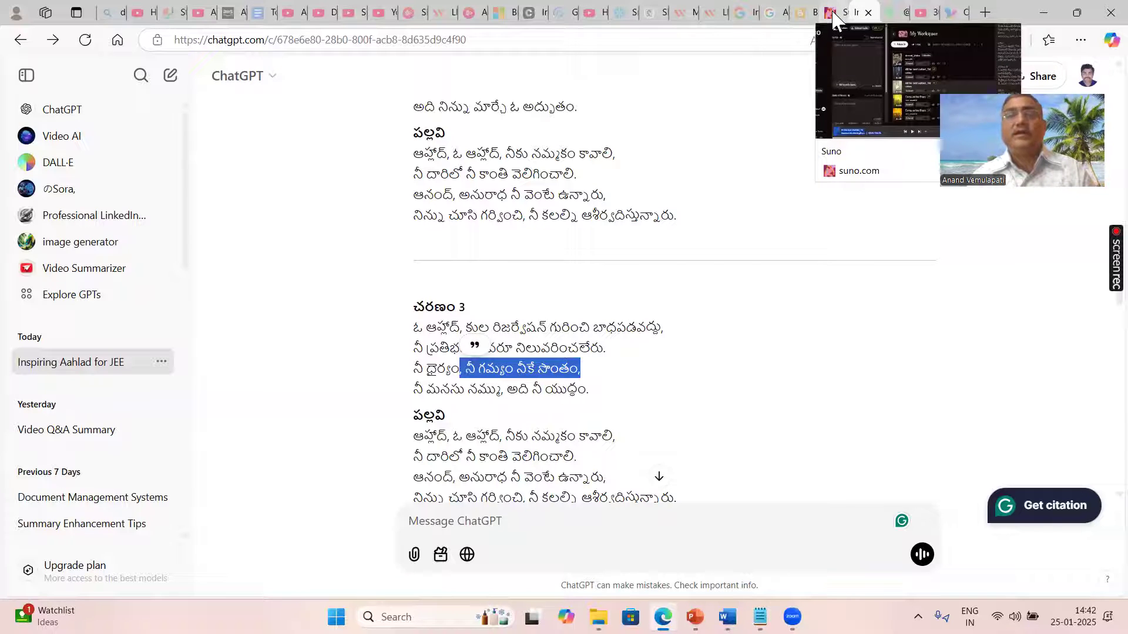
Switch to Suno, turn off Custom mode and start the song description with "My daughter is having birthday in Dec".
left_click(834, 15)
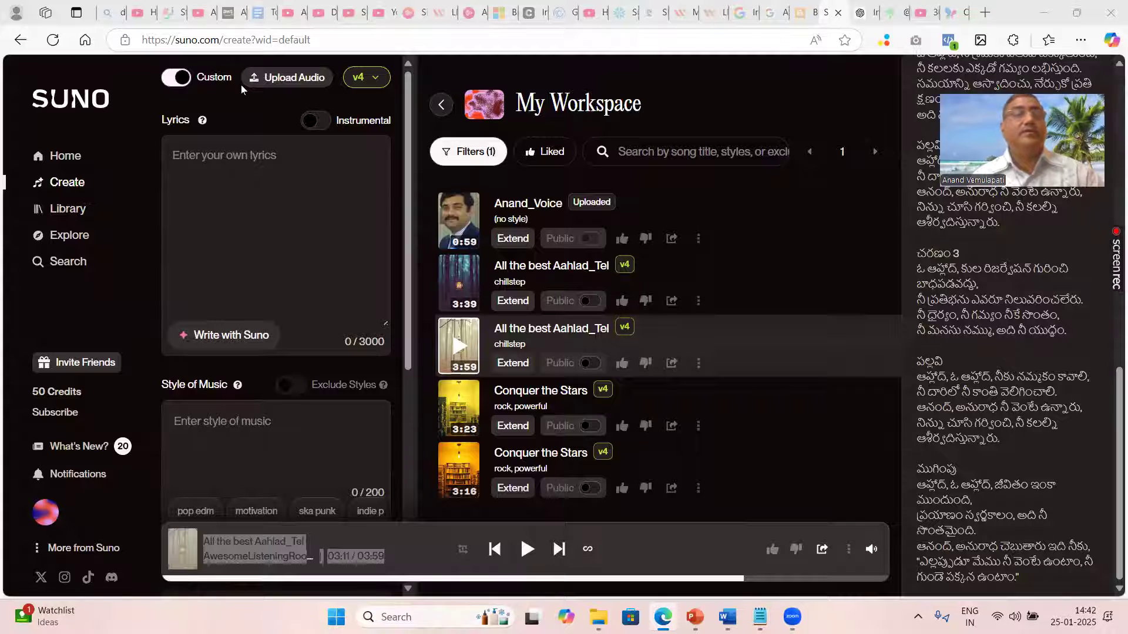
left_click(181, 87)
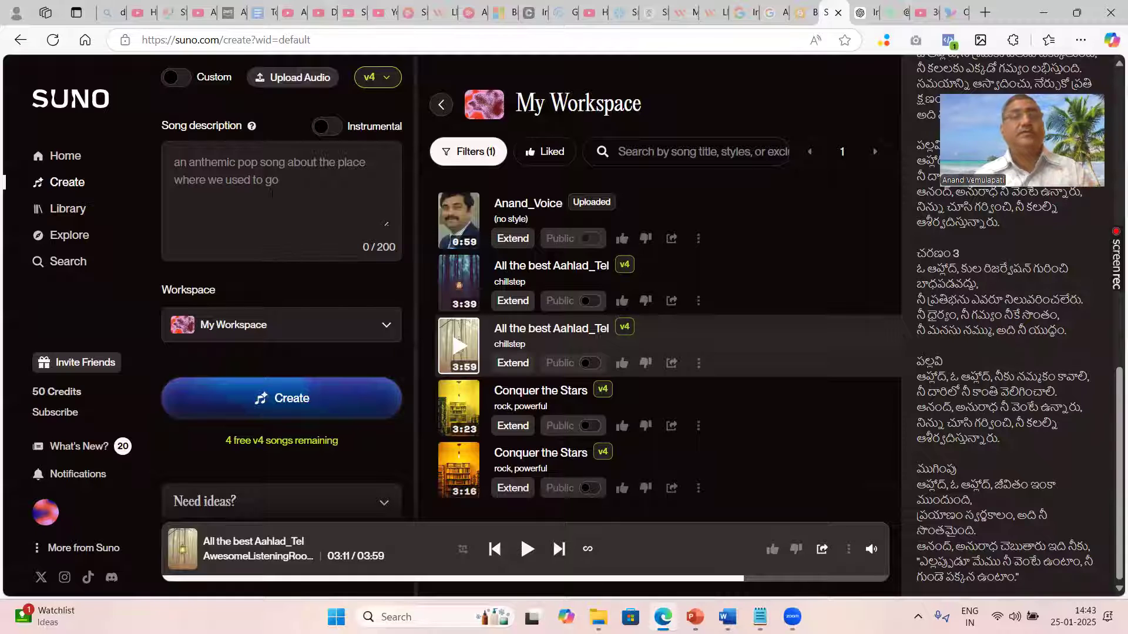
left_click(274, 187)
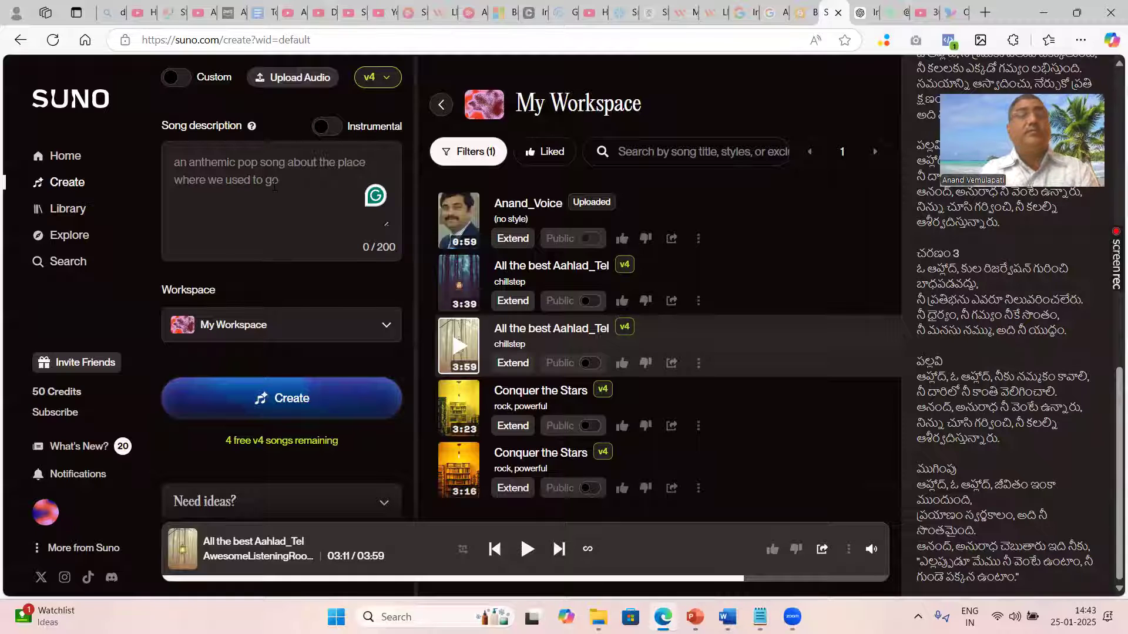
type("My dua")
key("BackSpace")
key("BackSpace")
type("aughter is having birthday in Dec")
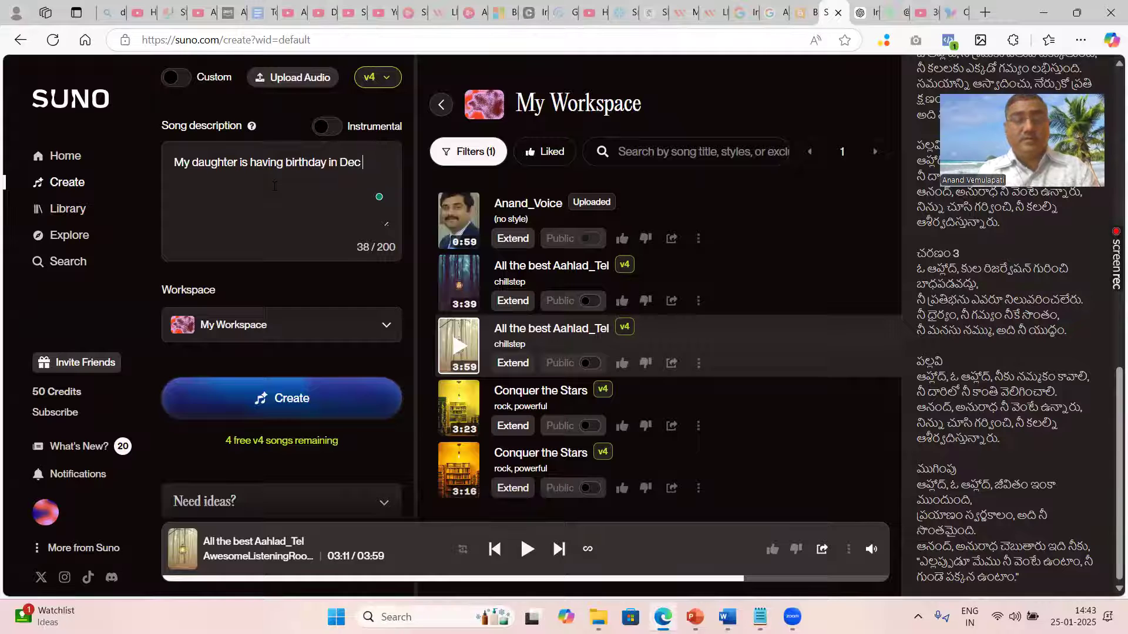
Insert "her 22nd" before "birthday" in the song description.
key("Left")
key("Left")
key("Left")
key("Left")
key("Left")
key("Left")
key("Left")
key("Left")
key("Left")
key("Left")
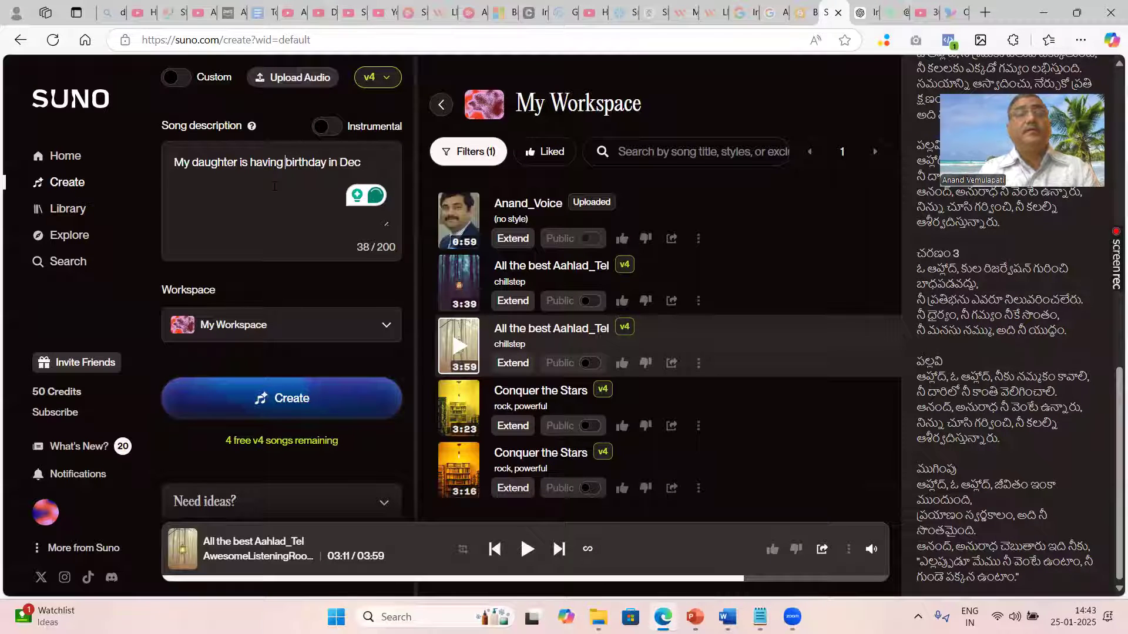
key("Left")
key("Left")
key("Left")
key("Left")
key("Left")
key("Left")
type("her 22")
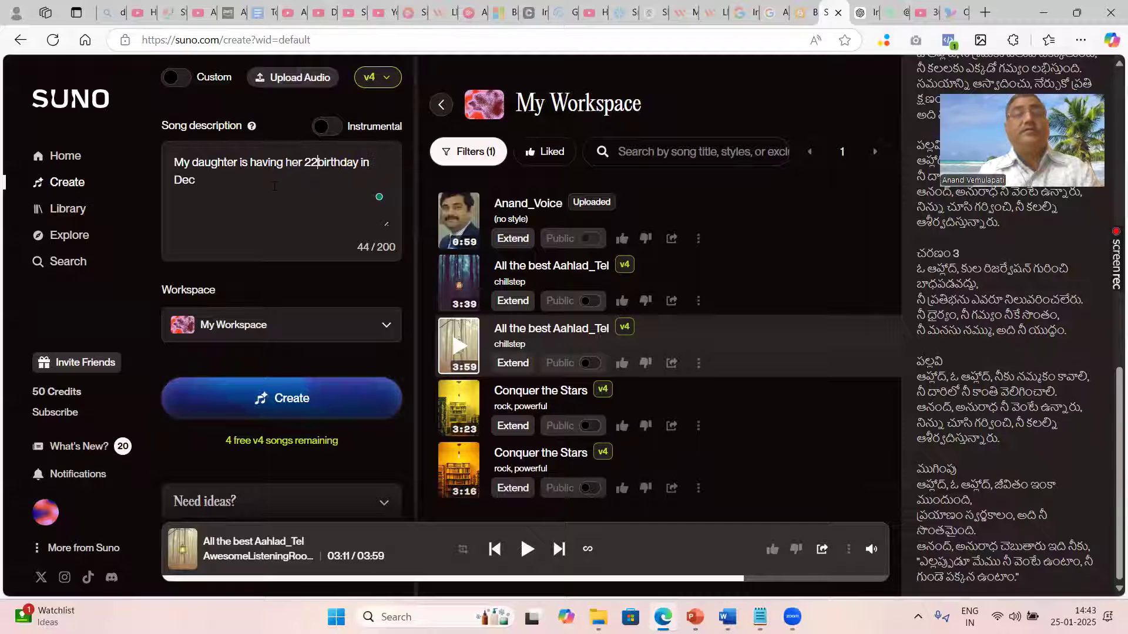
type("nd birthday in Dec")
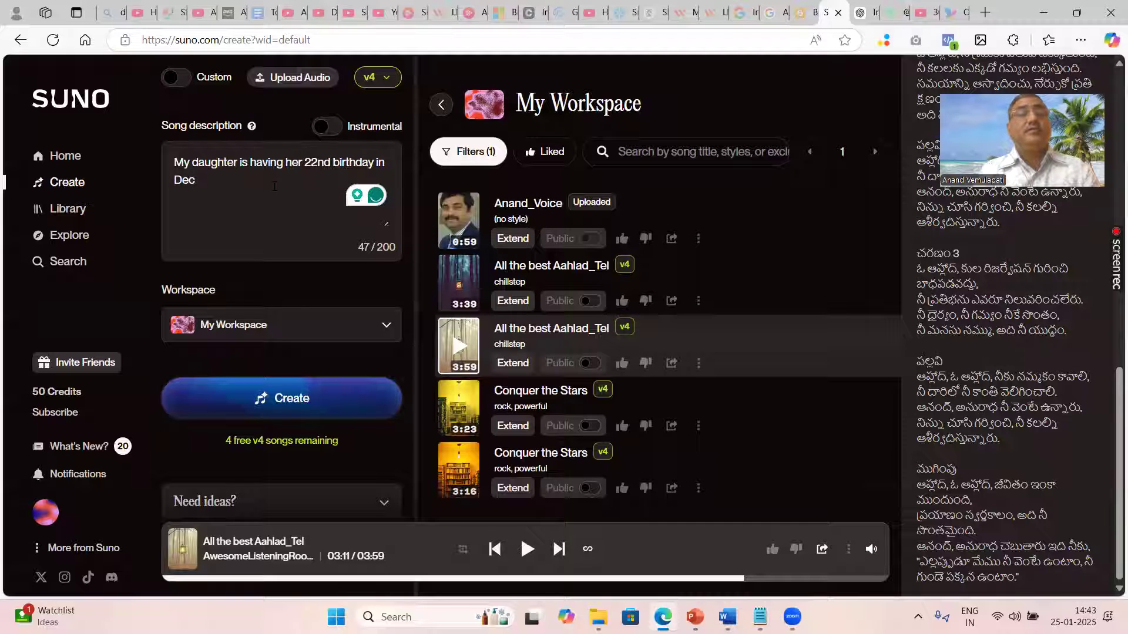
Extend the song description with ". Please write a song" and add the daughter's name after "My daughter".
type(". Please write a song")
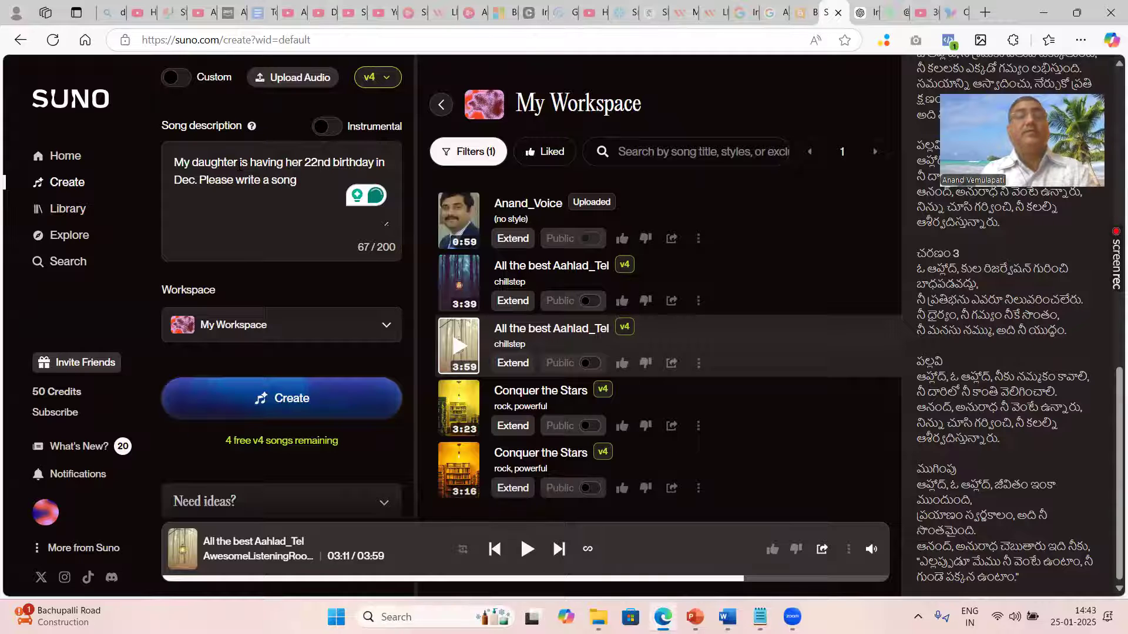
left_click(241, 165)
type("Alekhya")
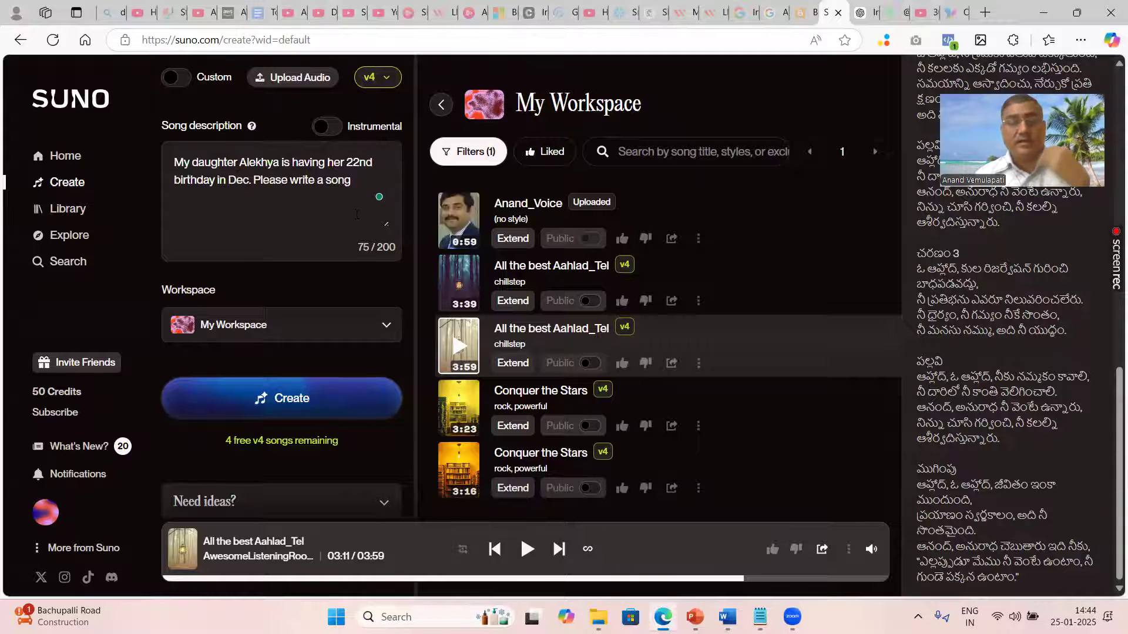
Highlight the song request, clear the whole description and return to Custom mode for entering own lyrics.
left_click_drag(254, 180, 350, 180)
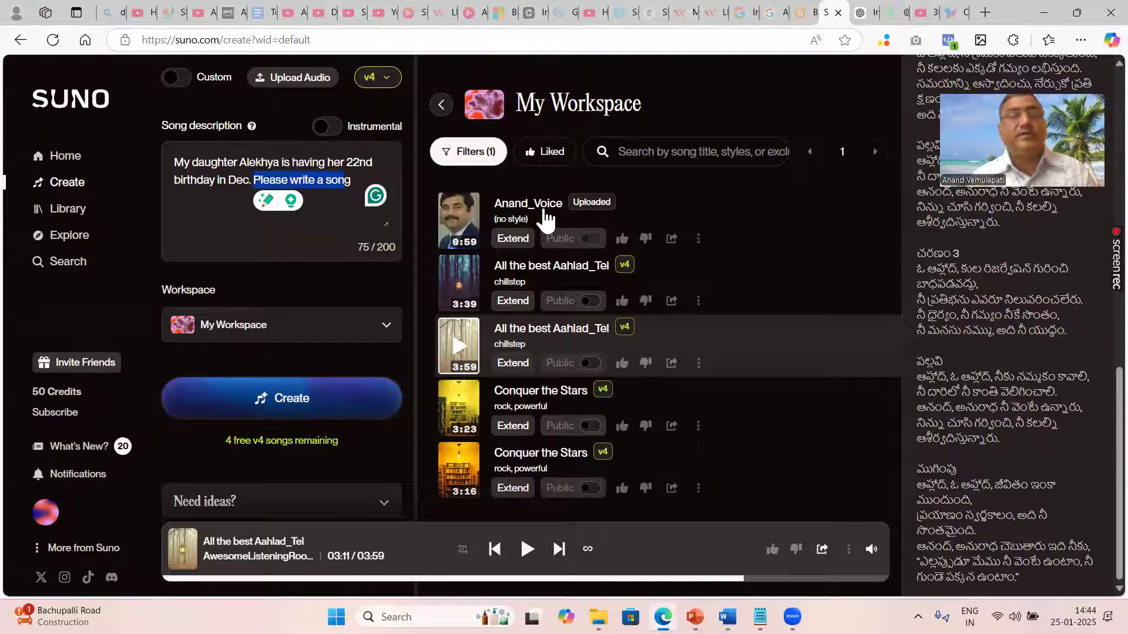
left_click(288, 227)
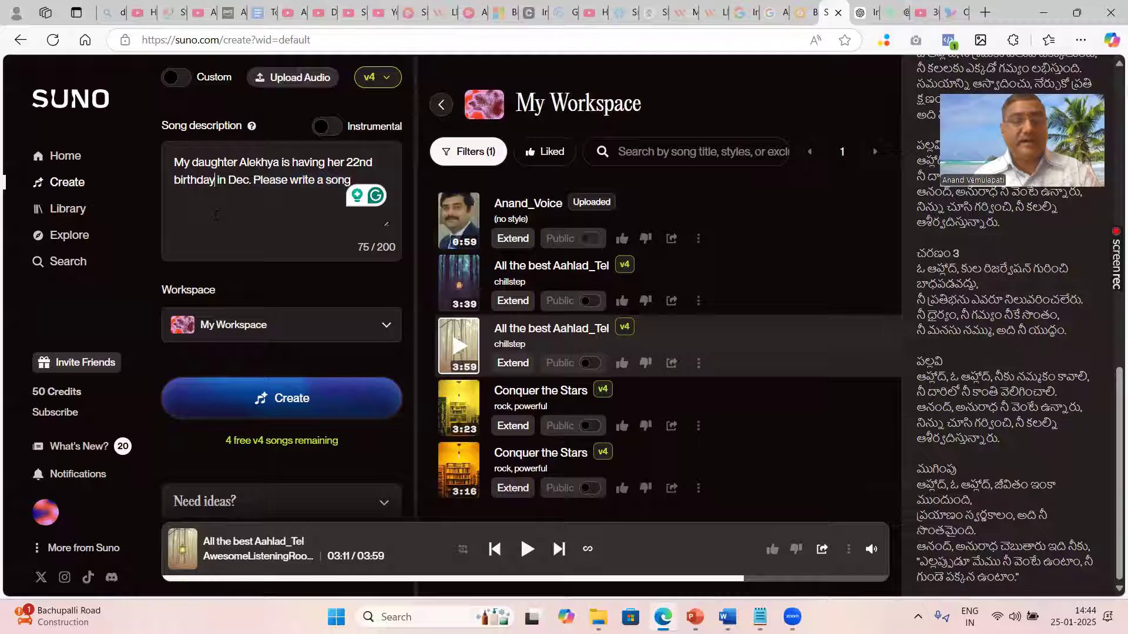
key("ctrl+a")
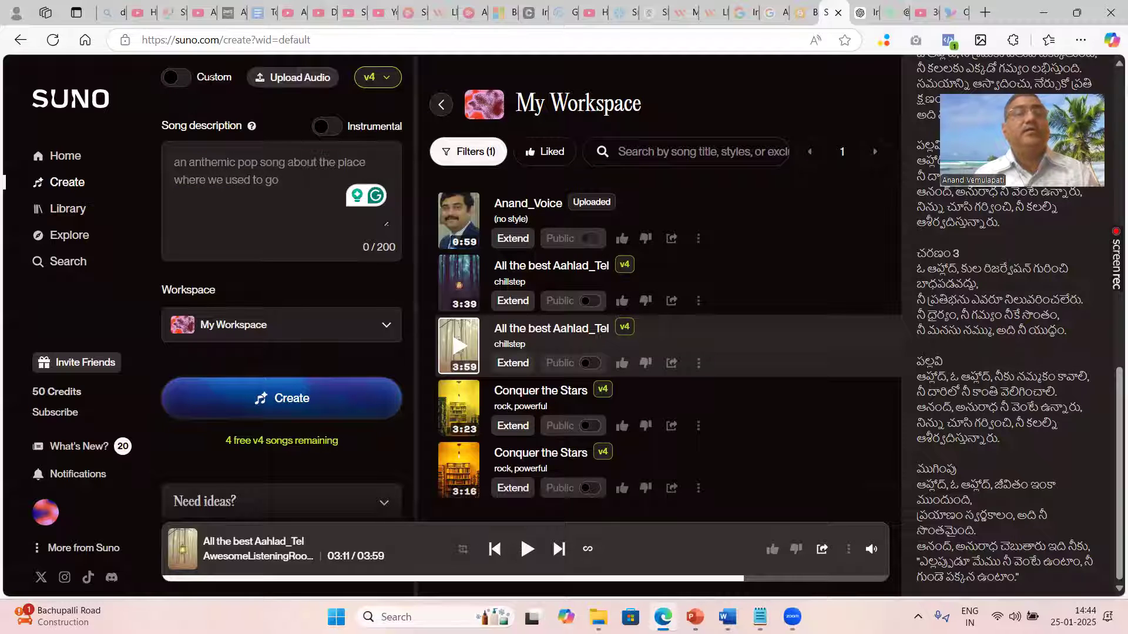
left_click(175, 79)
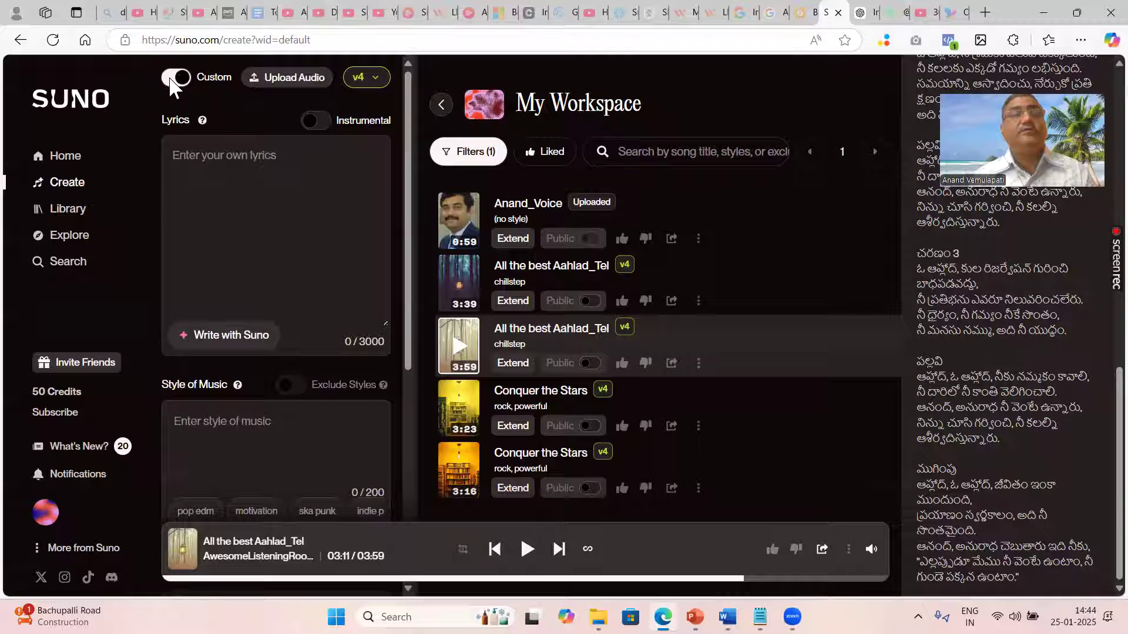
left_click(176, 82)
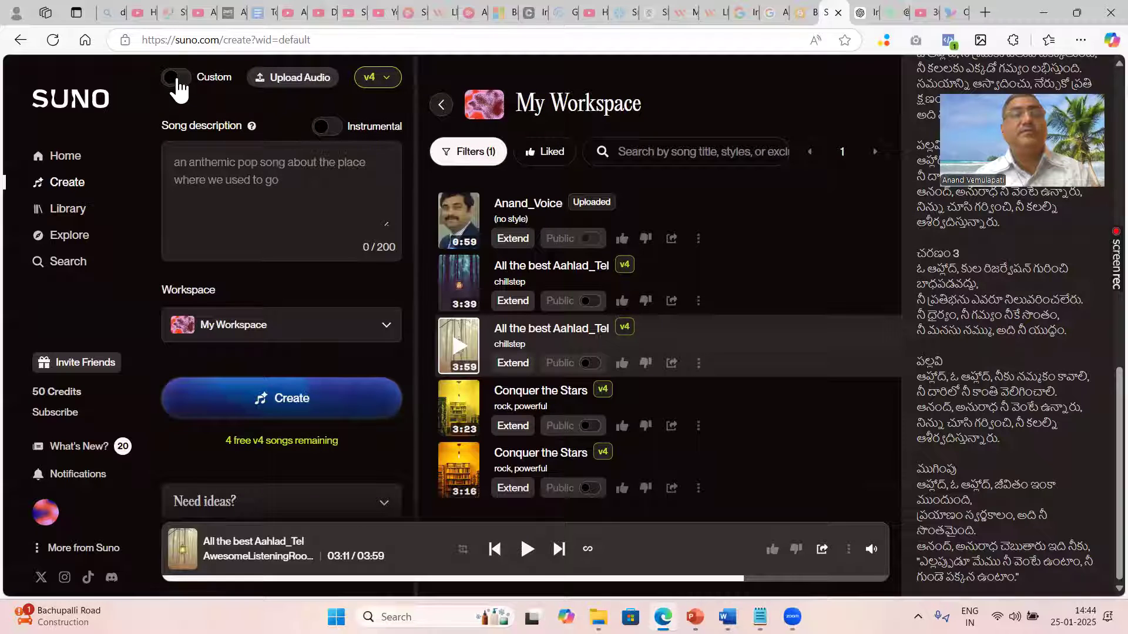
left_click(176, 80)
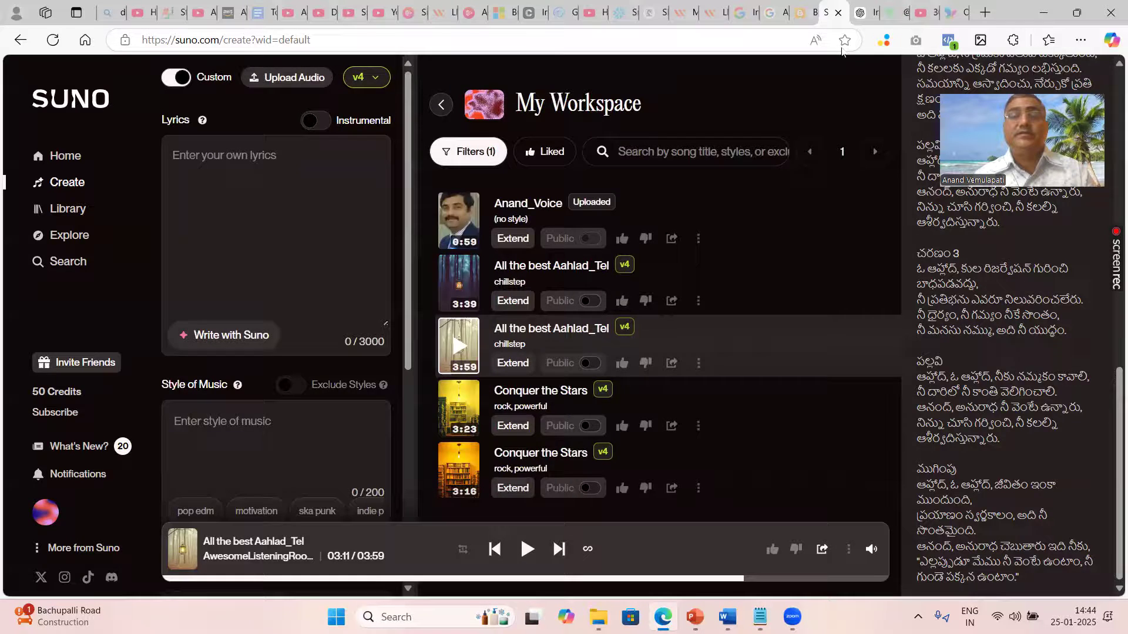
Copy the whole Telugu song response from ChatGPT and paste it as the lyrics in Suno.
left_click(863, 12)
scroll(529, 294, "down", 1)
left_click_drag(414, 254, 620, 344)
scroll(528, 340, "down", 5)
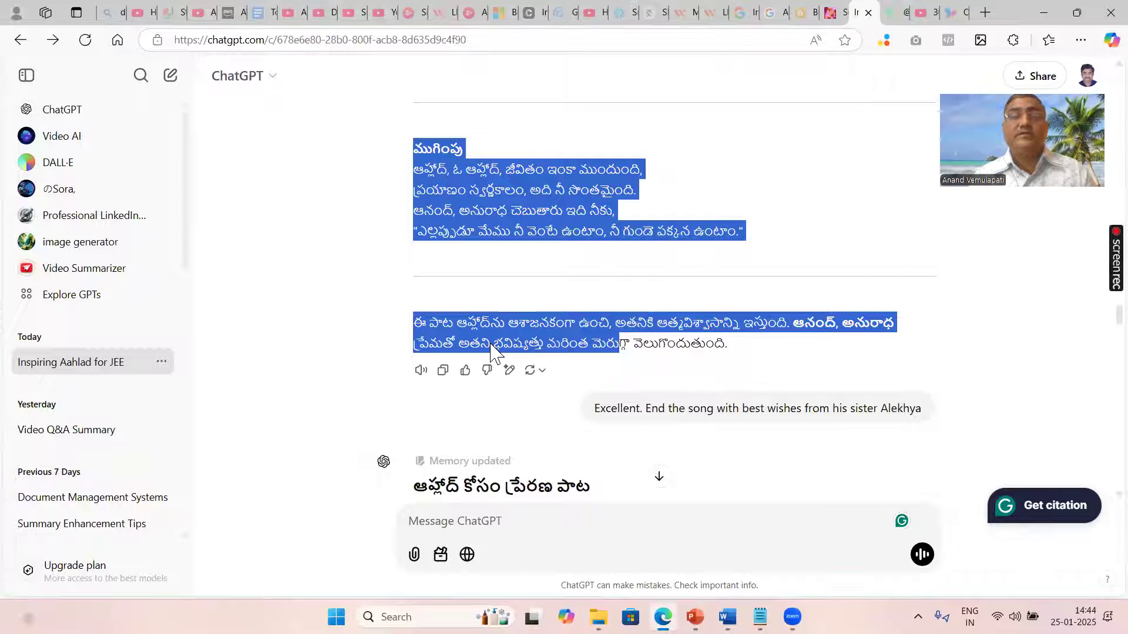
left_click(444, 376)
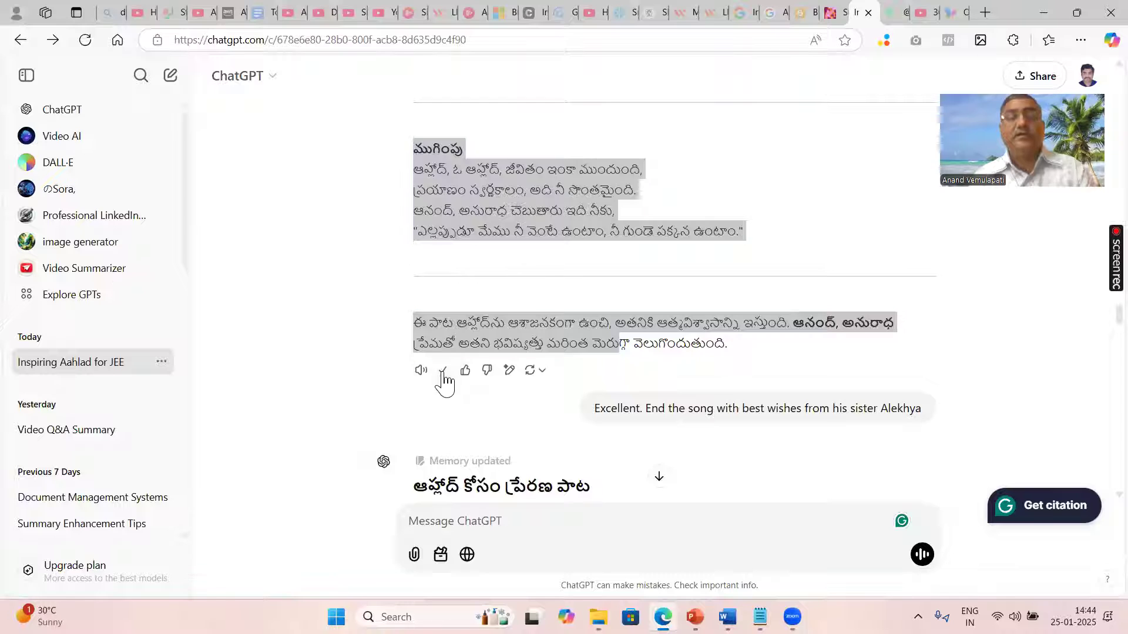
key("ctrl+shift+Tab")
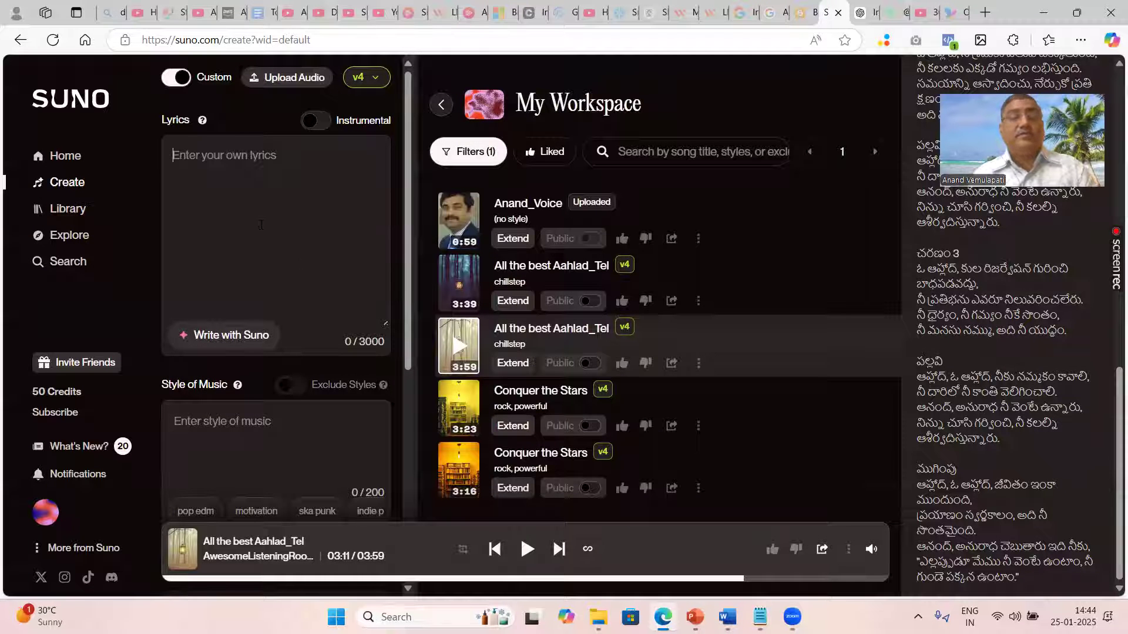
key("ctrl+v")
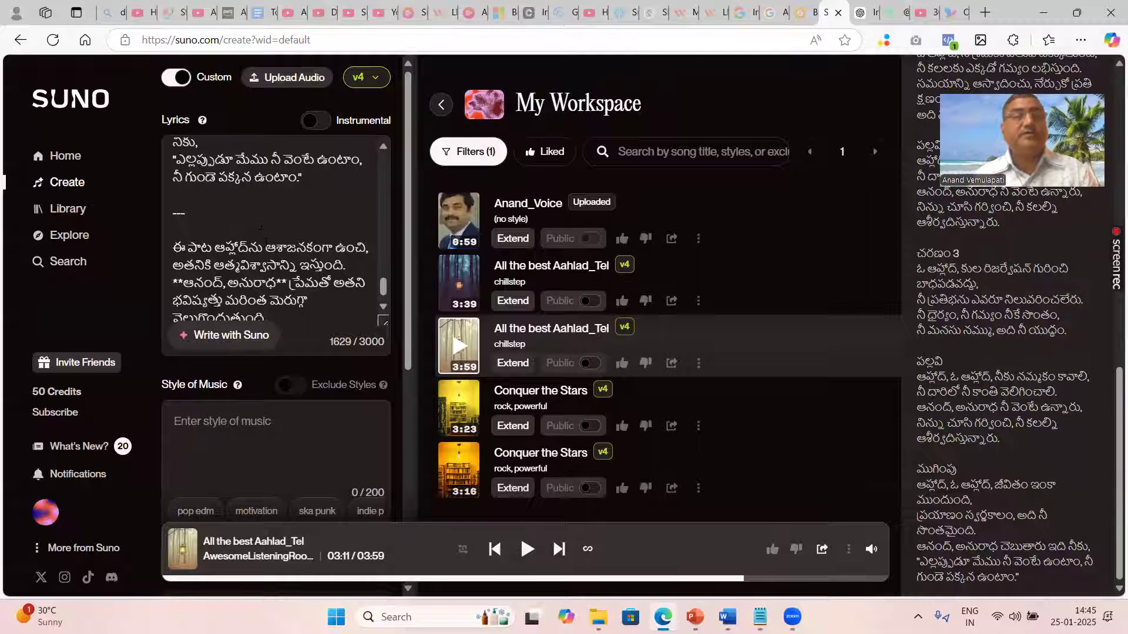
Delete the "---" separator and the explanatory paragraph after the song's final quoted line from the lyrics.
left_click(247, 219)
scroll(247, 219, "down", 1)
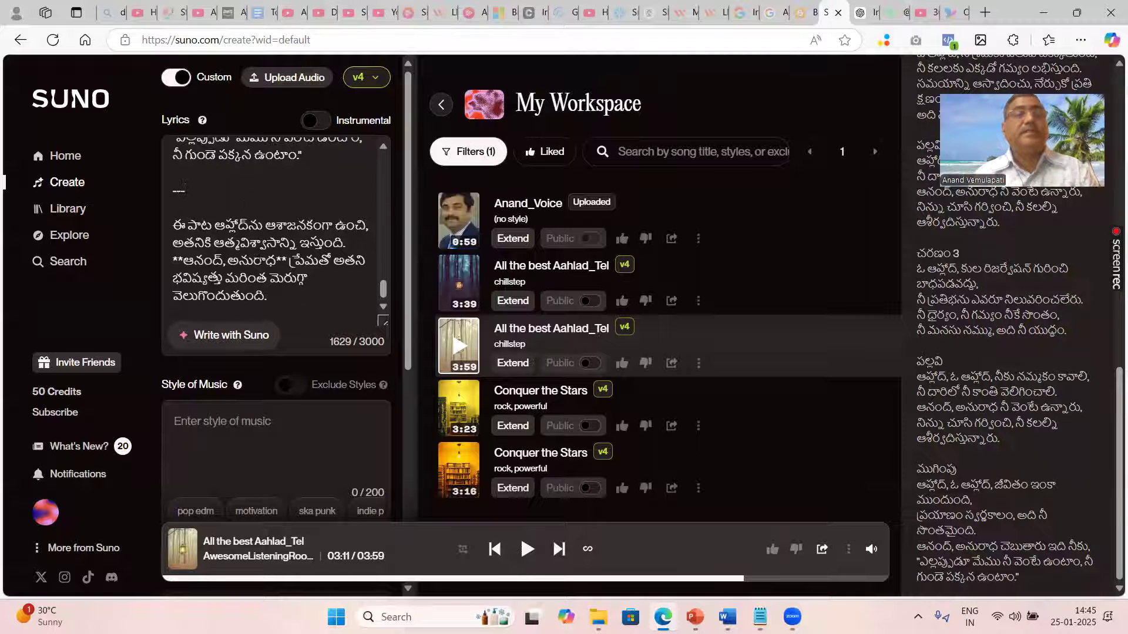
left_click(288, 300)
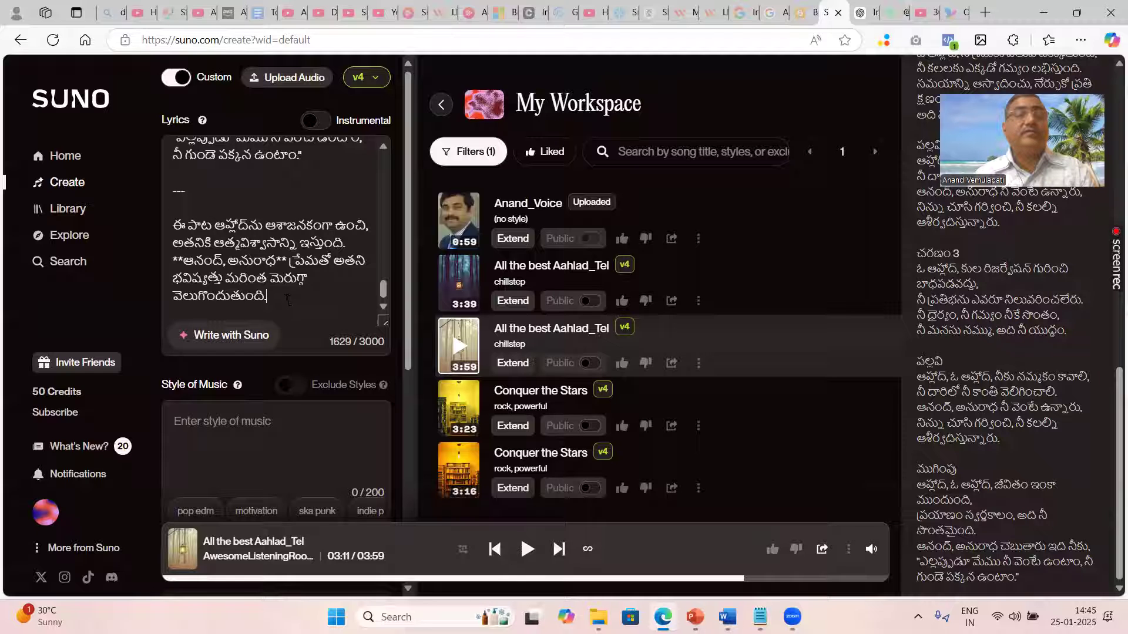
key("shift+Up")
key("shift+Up")
key("shift+Up")
key("shift+Up")
key("shift+Up")
key("shift+Up")
key("shift+Up")
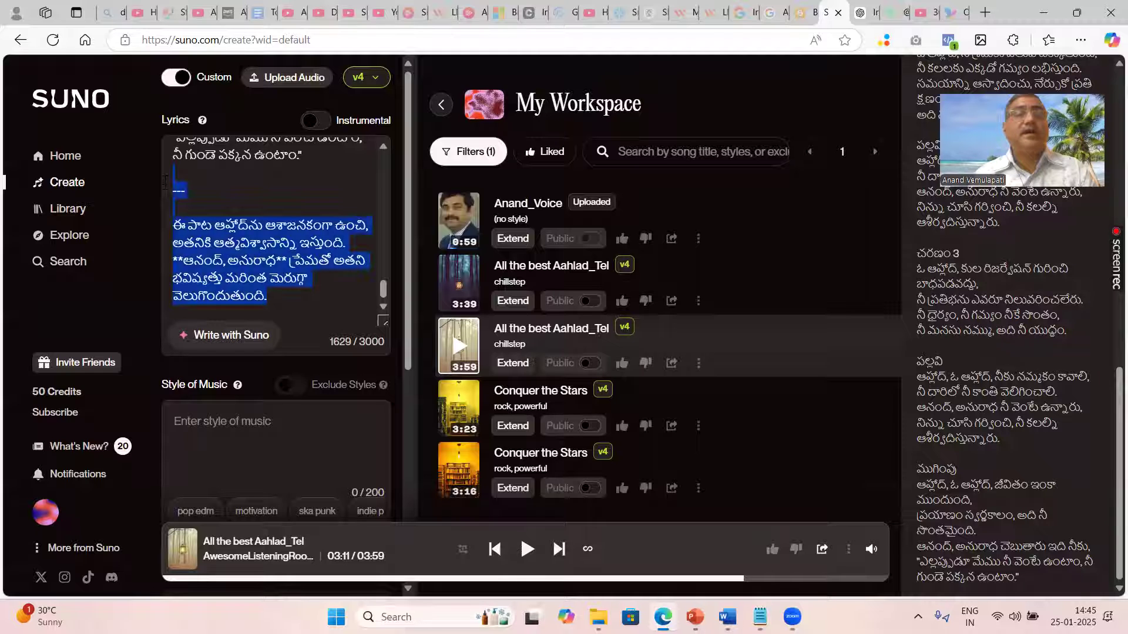
key("BackSpace")
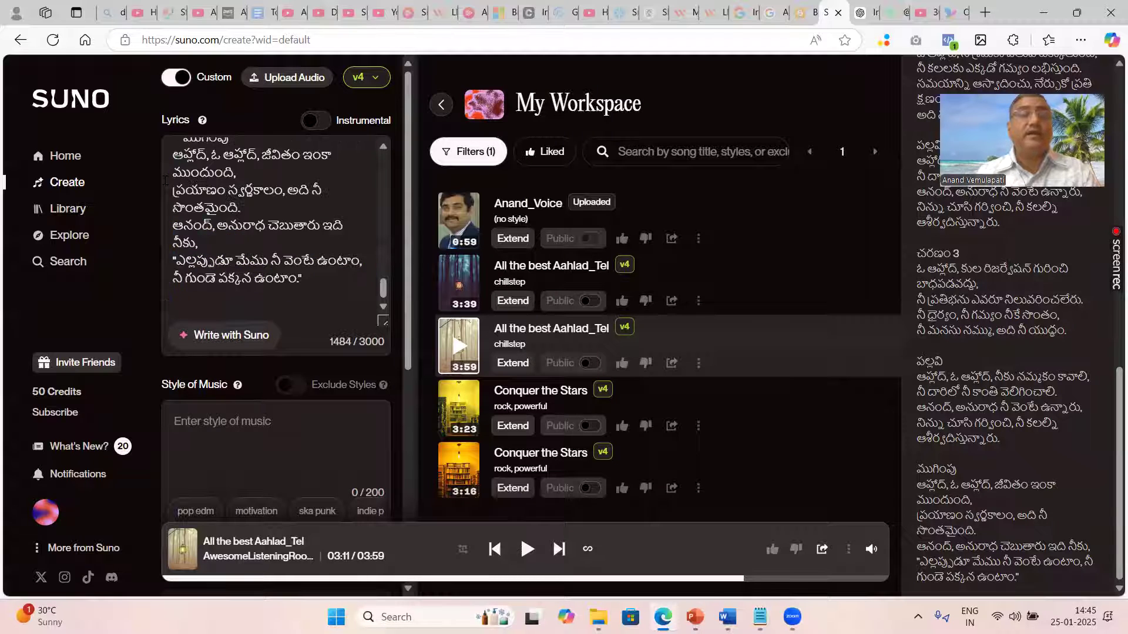
key("BackSpace")
Delete the "###" title, the parents' dedication and the first "---" separator so the lyrics begin with **పల్లవి**.
scroll(213, 223, "up", 10)
scroll(214, 224, "up", 5)
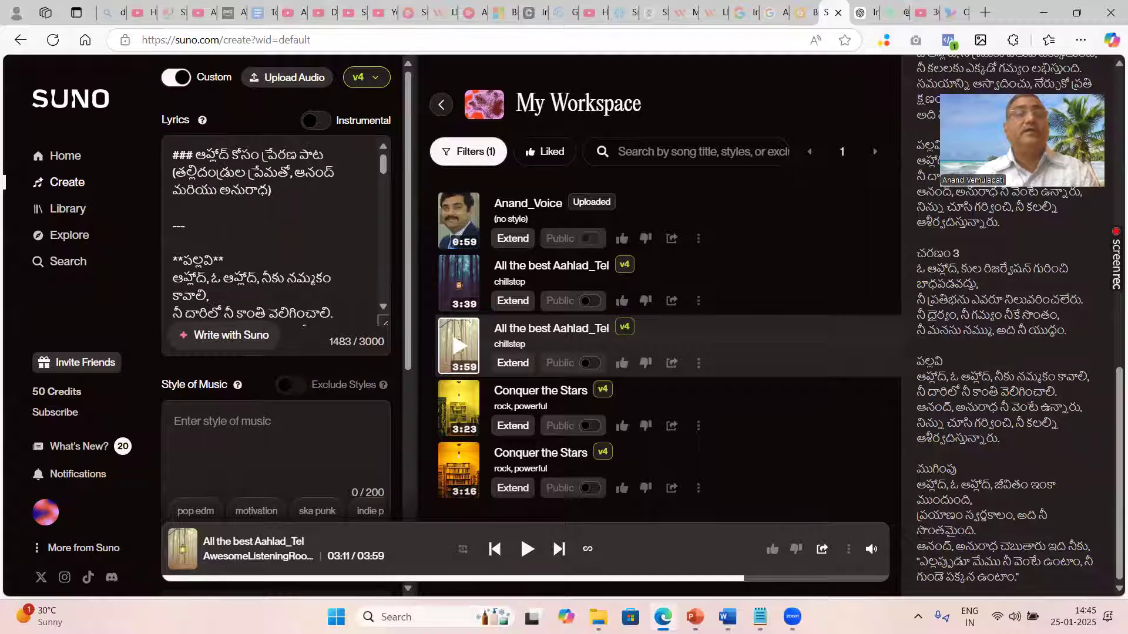
left_click_drag(172, 172, 185, 226)
key("shift+ctrl+Home")
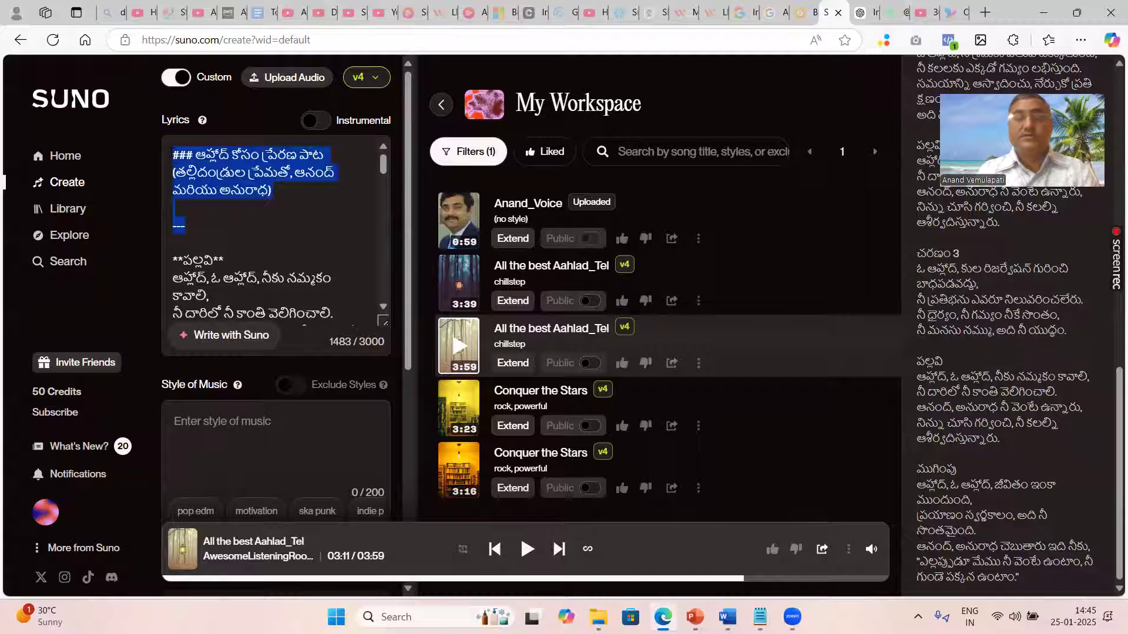
key("BackSpace")
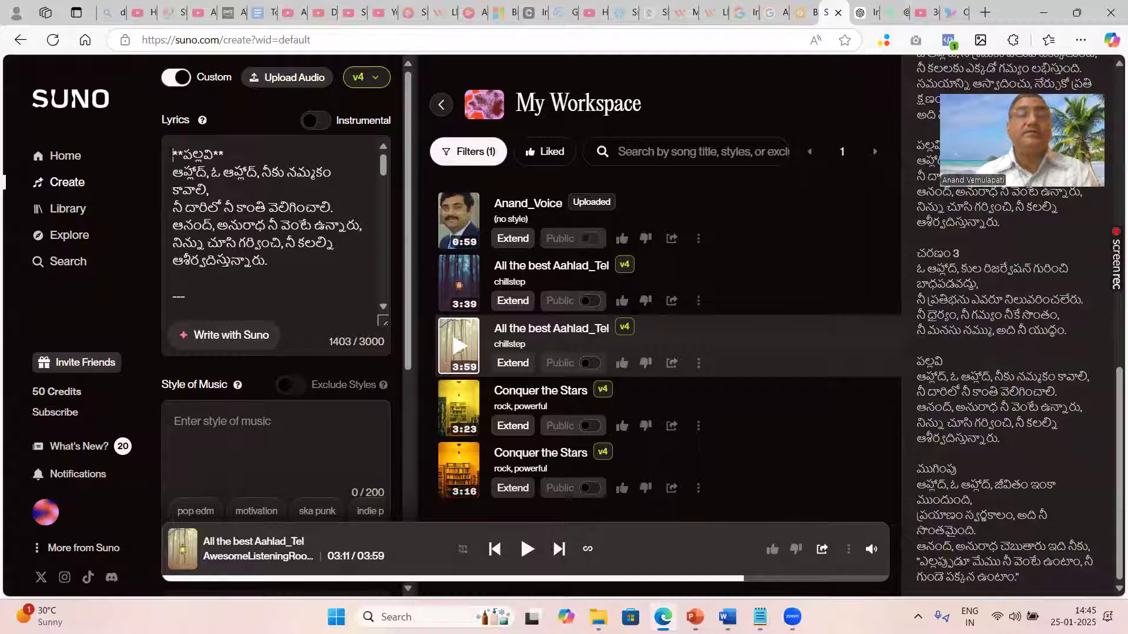
Check the remaining lyrics and set the style of music to the suggested "pop edm".
scroll(303, 254, "down", 10)
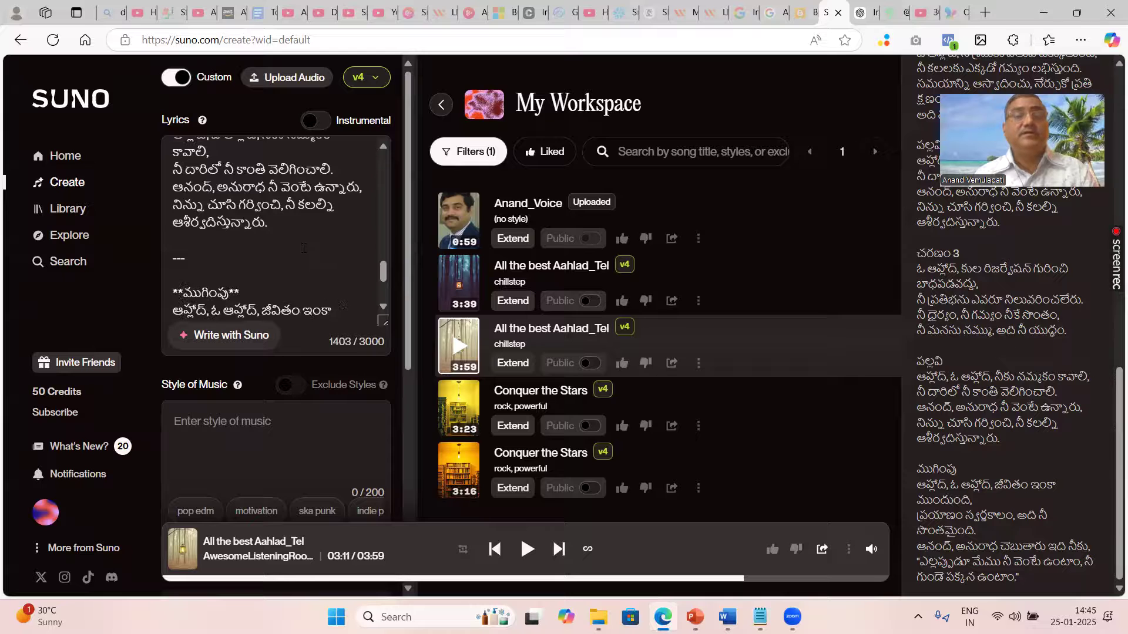
scroll(305, 259, "up", 3)
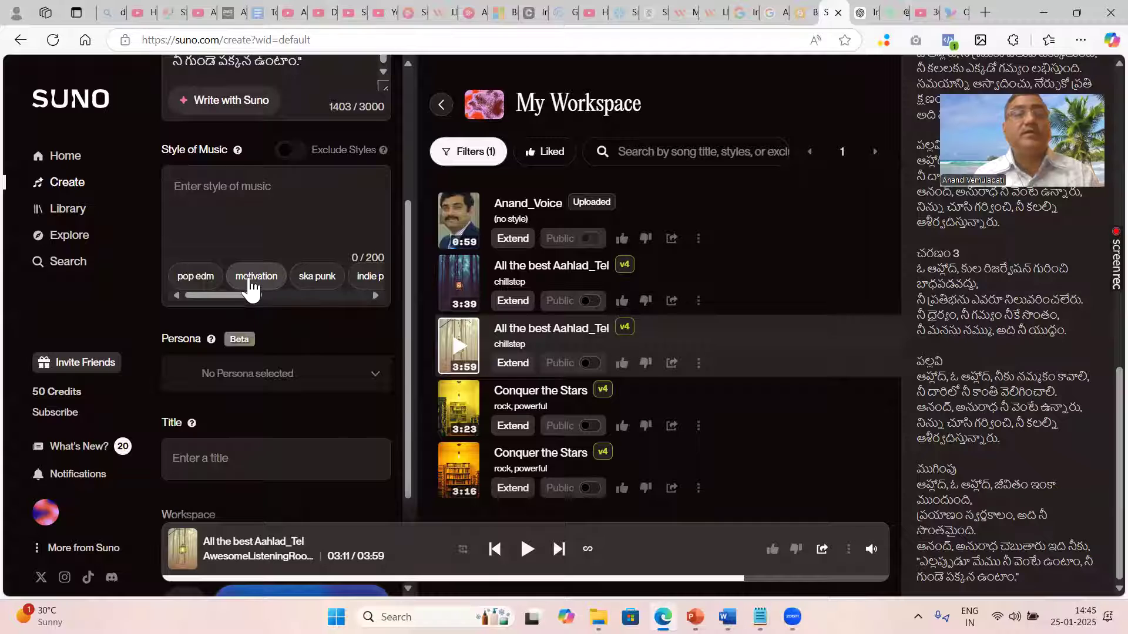
left_click_drag(239, 291, 209, 294)
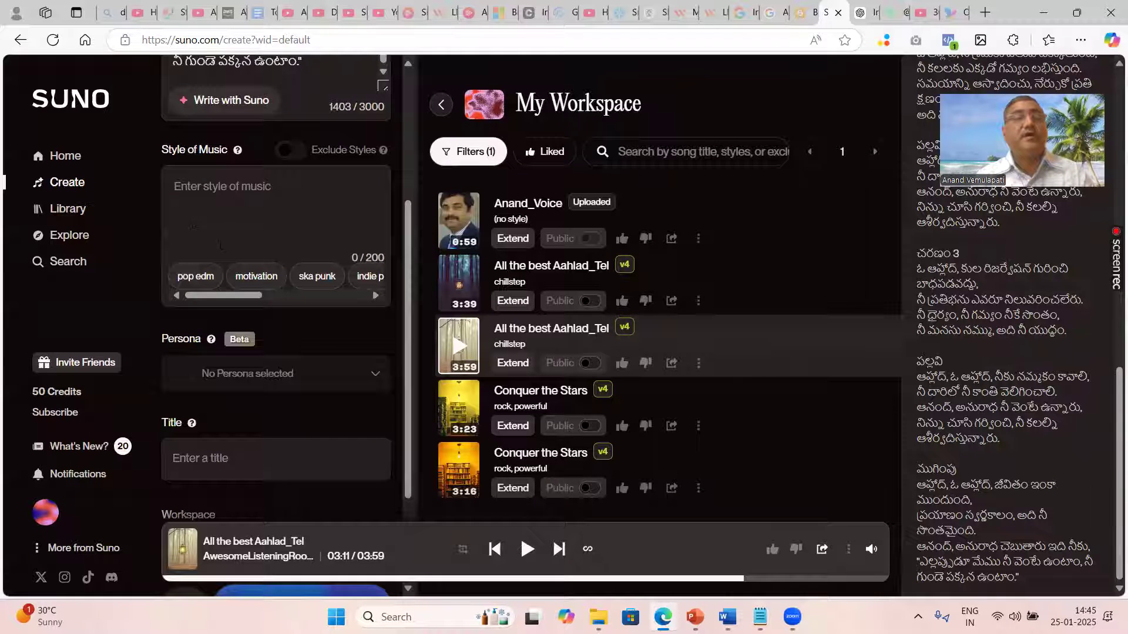
left_click(196, 279)
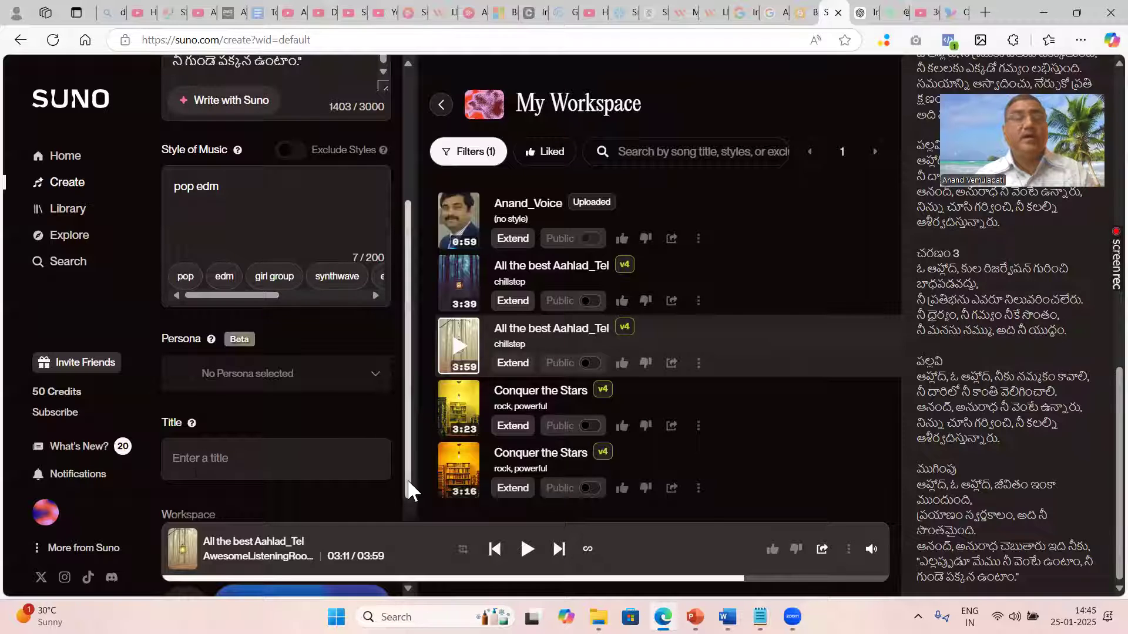
Title the song "Birthday".
scroll(195, 346, "down", 2)
left_click(215, 333)
type("ddsf")
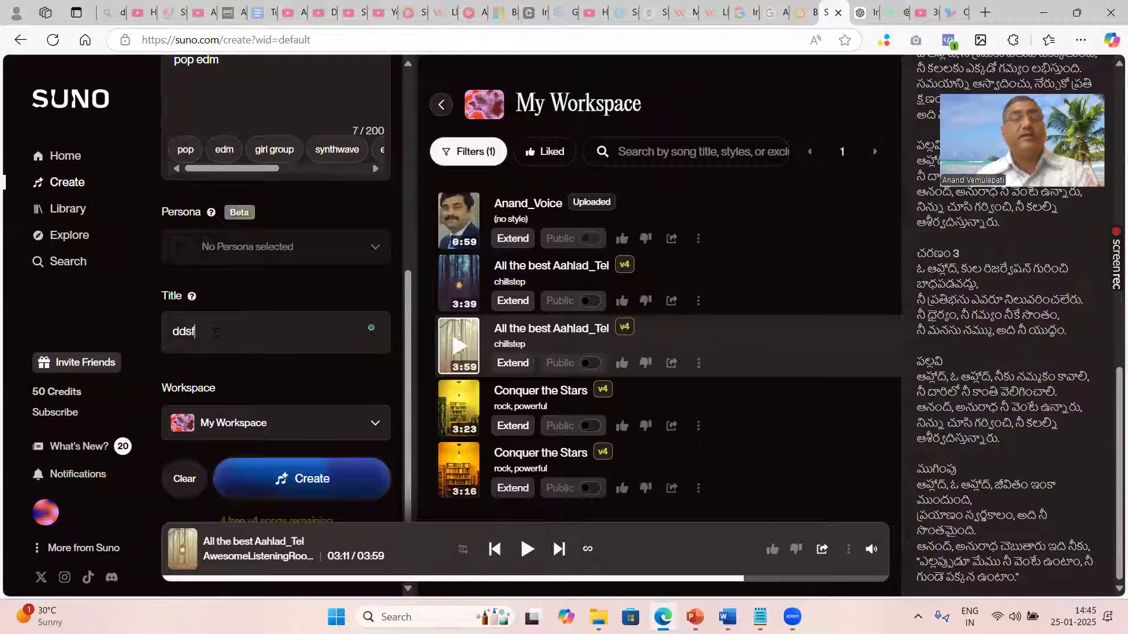
key("BackSpace")
key("BackSpace")
key("BackSpace")
key("BackSpace")
type("Britd")
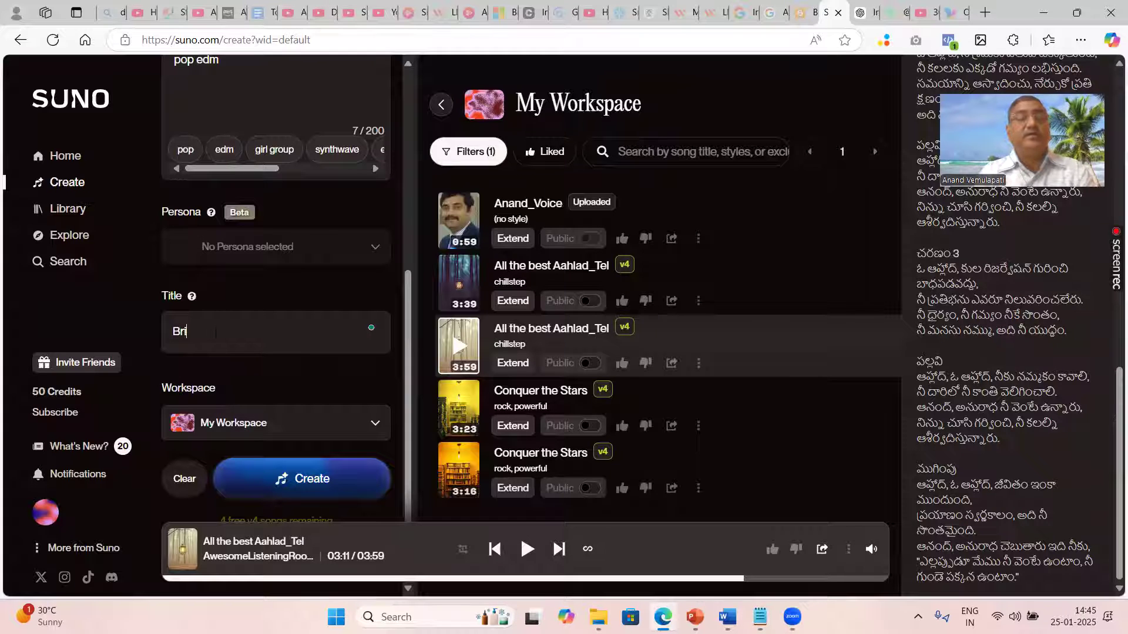
key("BackSpace")
key("BackSpace")
key("BackSpace")
key("BackSpace")
type("irthday")
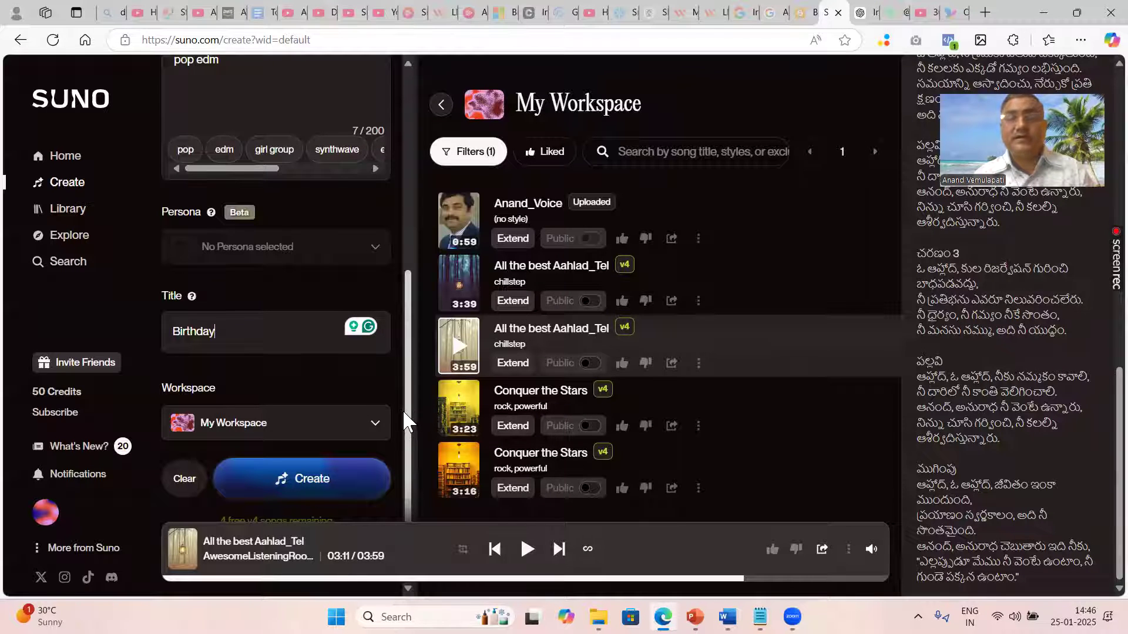
Play the 3:23 version of "Conquer the Stars" from the workspace.
scroll(403, 410, "down", 1)
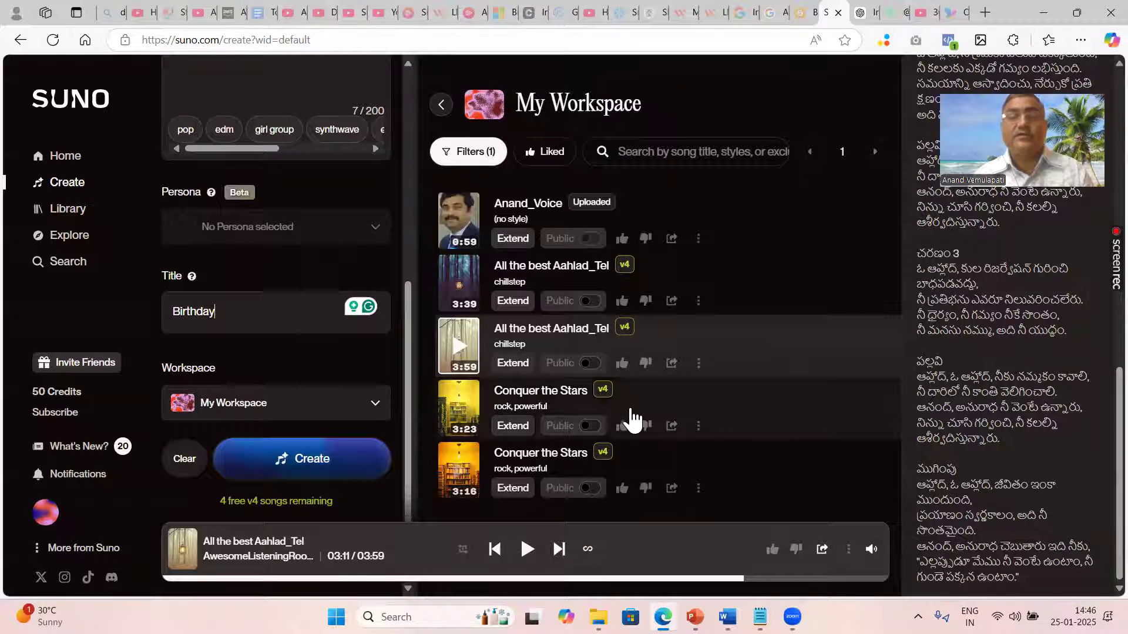
left_click(459, 412)
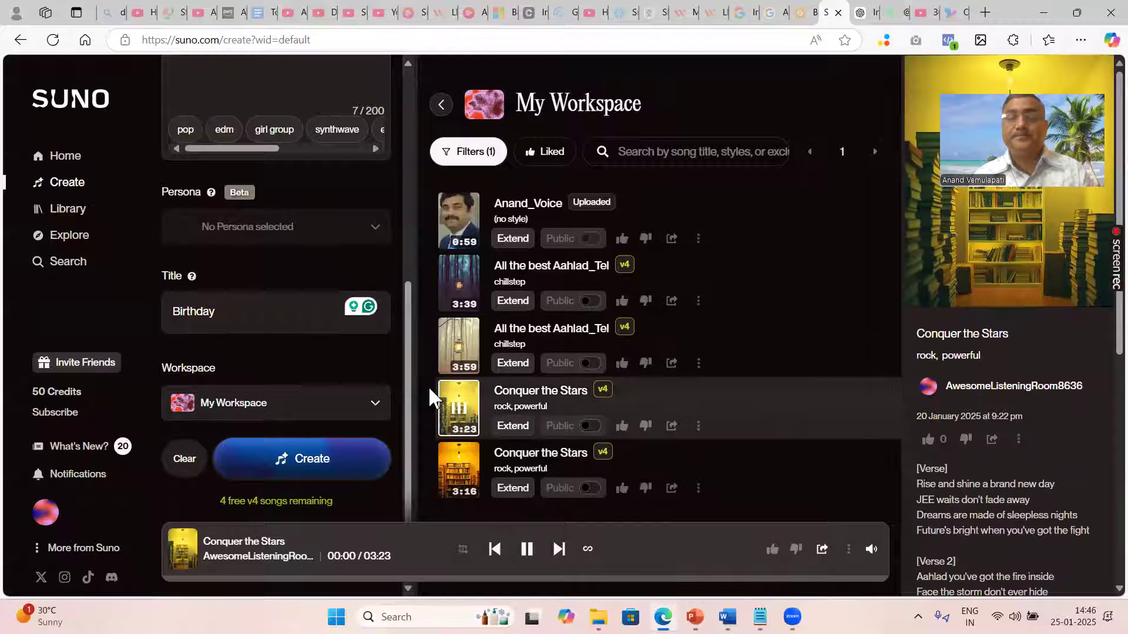
Listen to the 3:23 version of "Conquer the Stars" while following its first two verses, pausing playback after the Verse 2 opening.
left_click(528, 550)
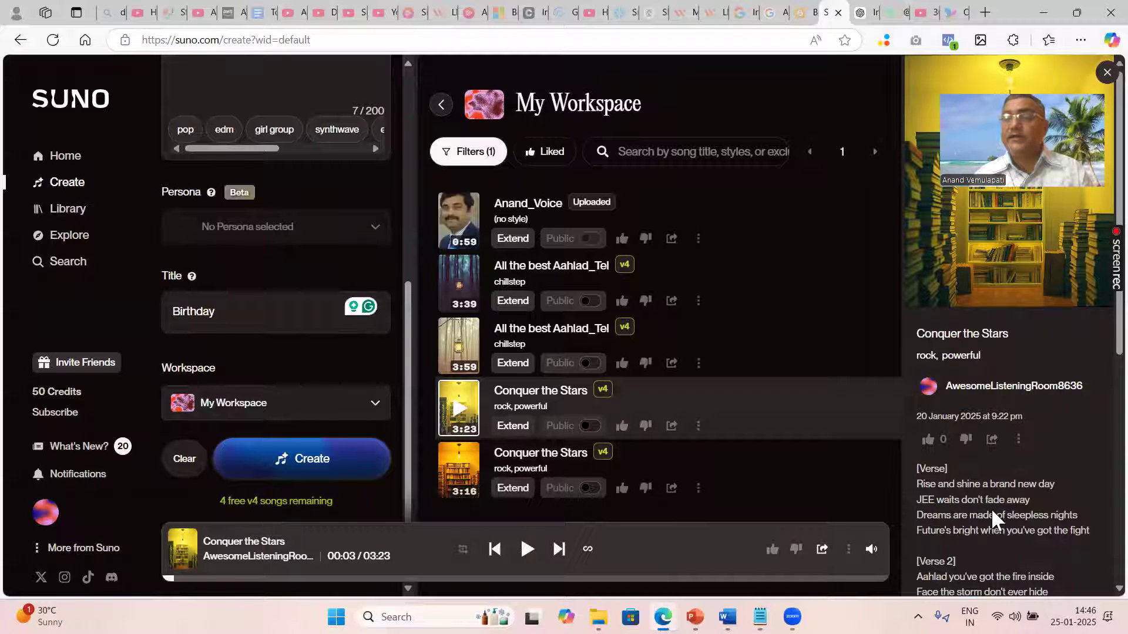
left_click(531, 551)
scroll(1090, 350, "down", 3)
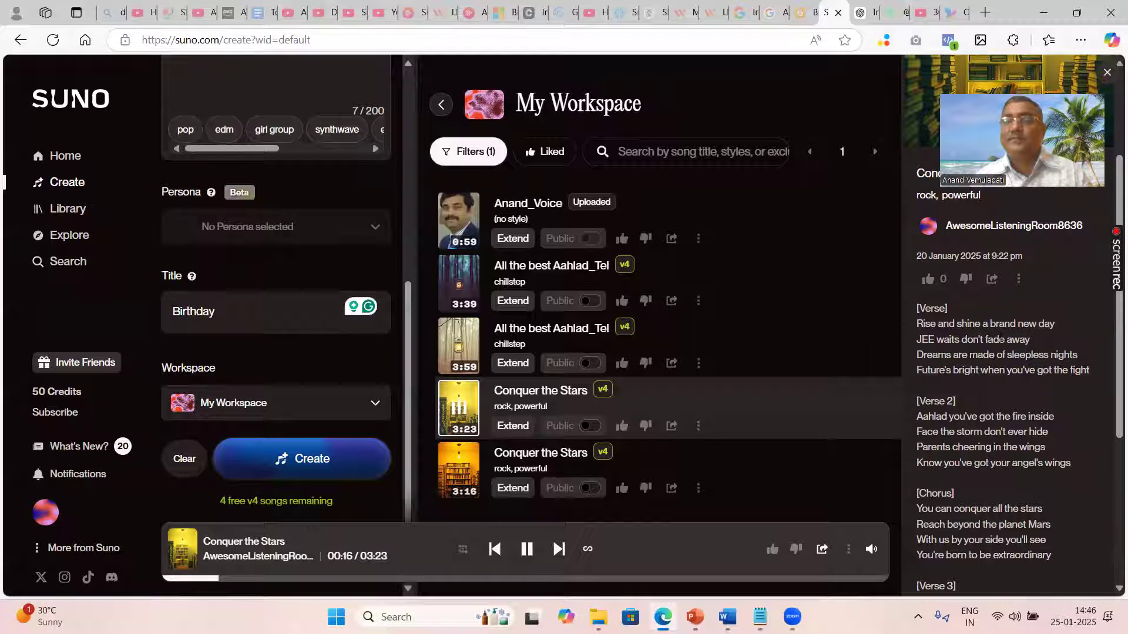
left_click_drag(937, 324, 998, 339)
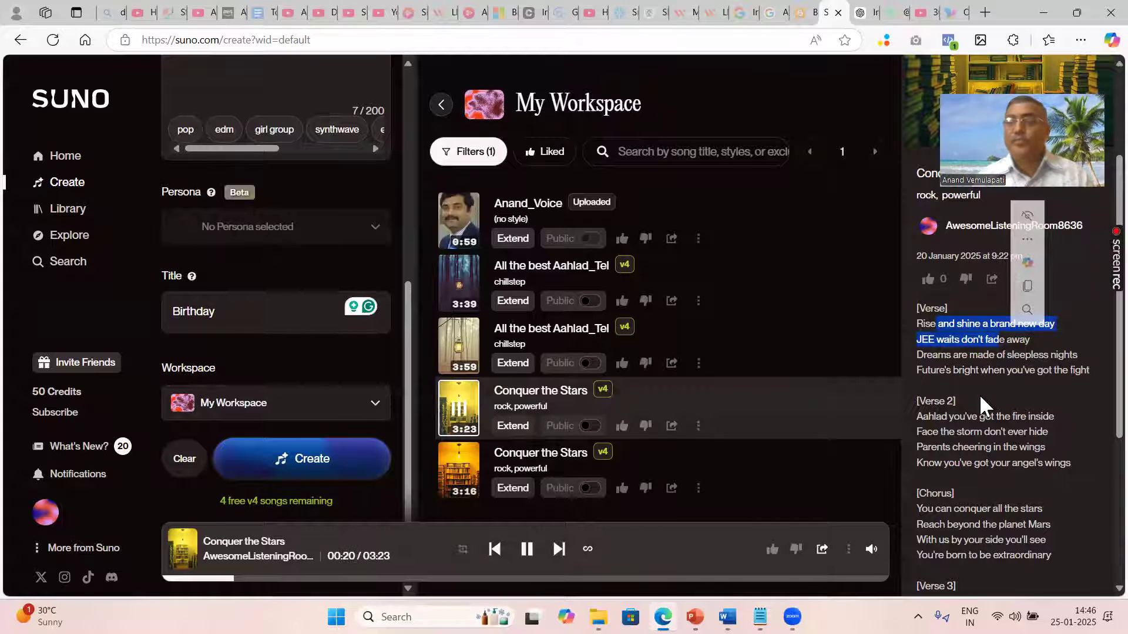
left_click(1027, 354)
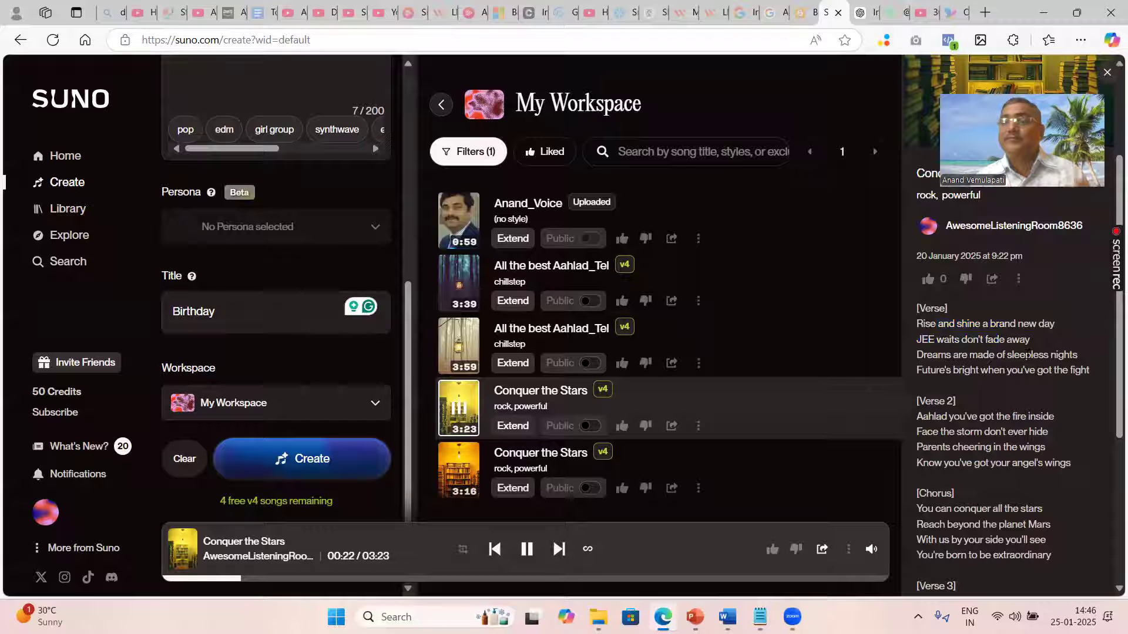
left_click_drag(938, 340, 999, 341)
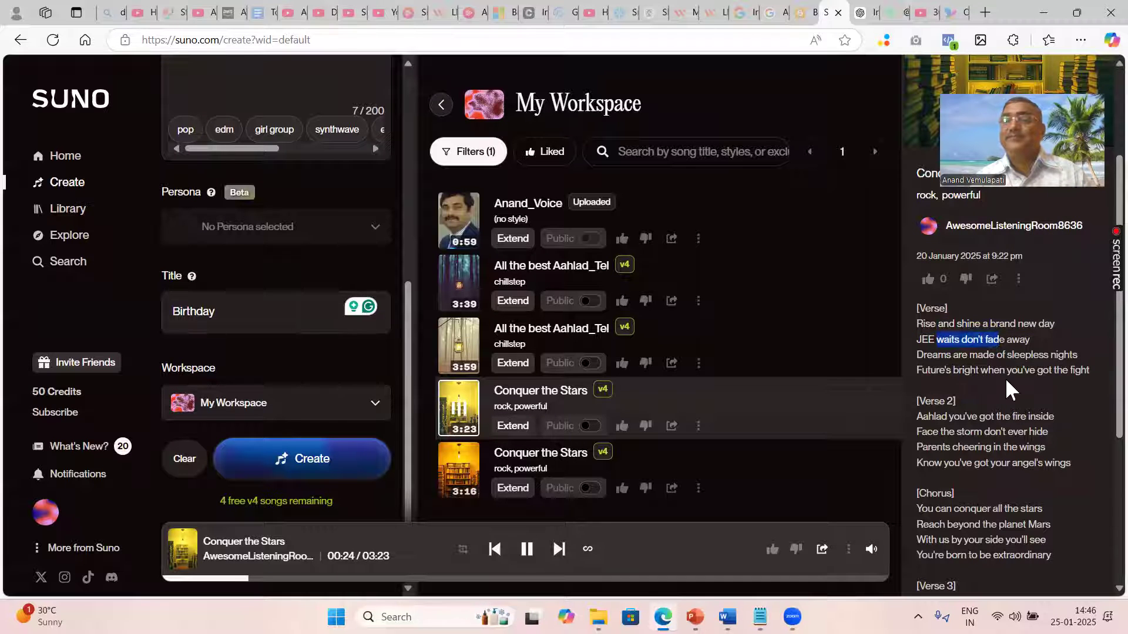
left_click(997, 371)
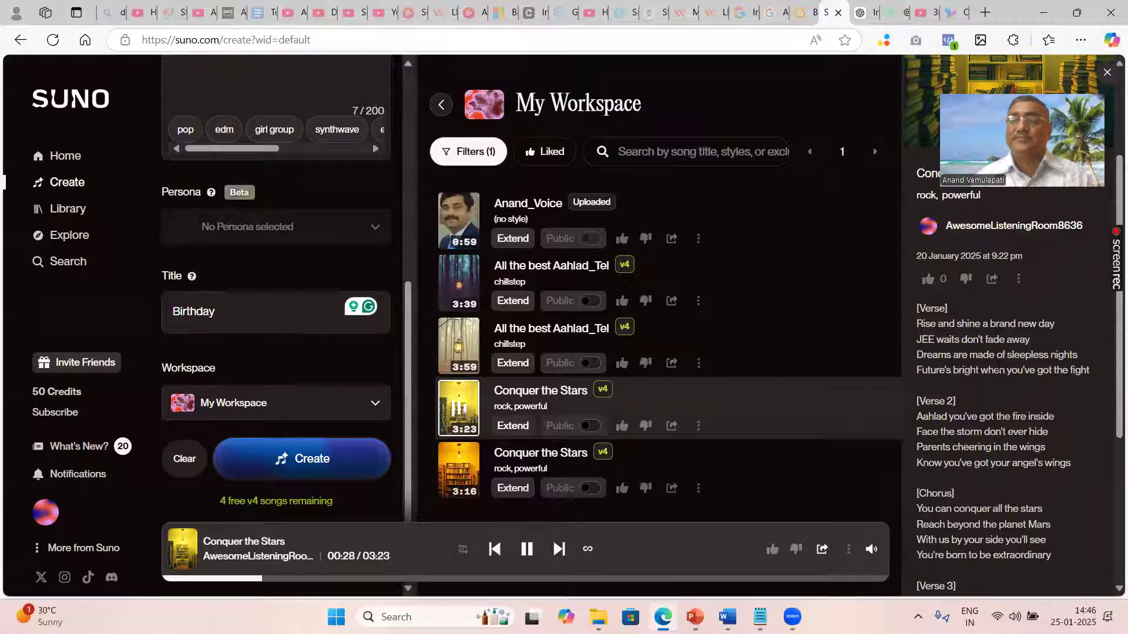
scroll(1004, 384, "down", 2)
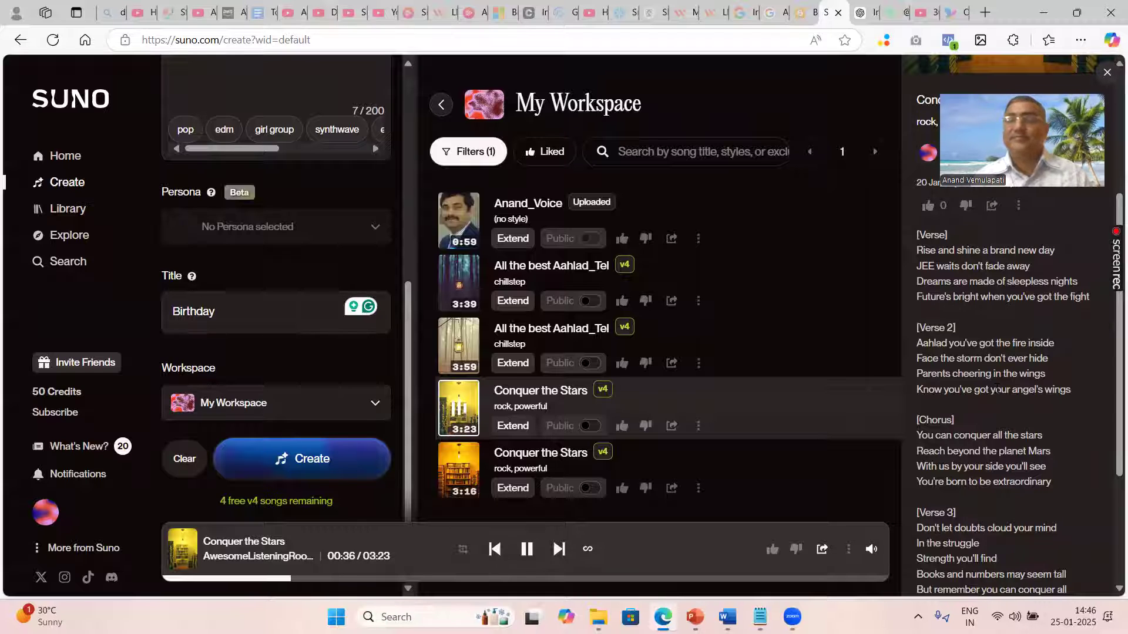
left_click_drag(948, 342, 1044, 343)
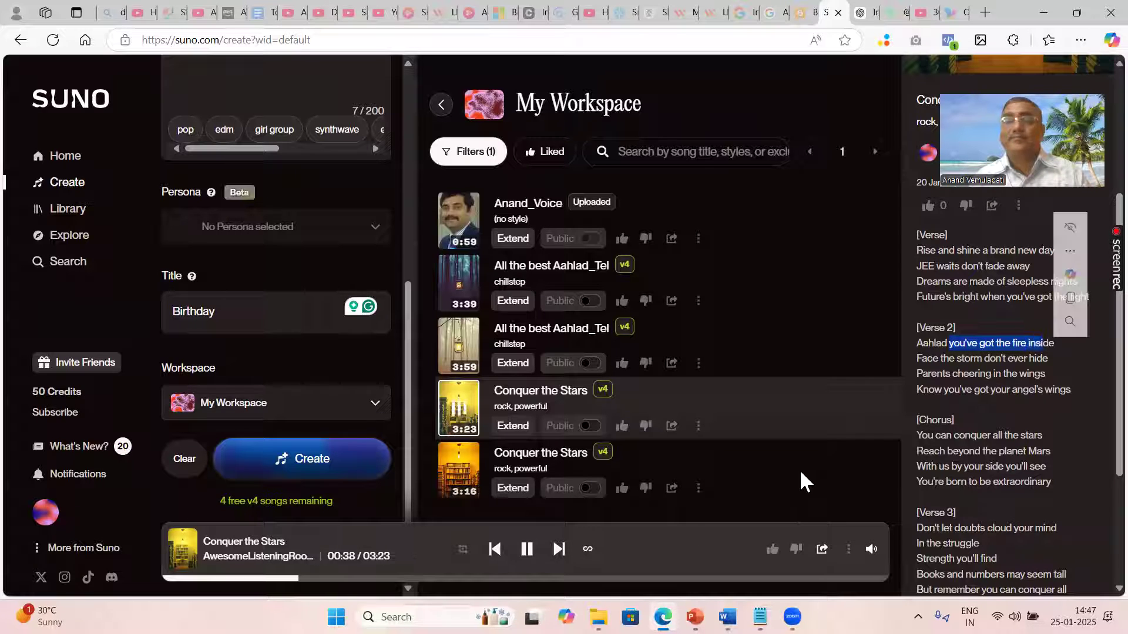
left_click(523, 553)
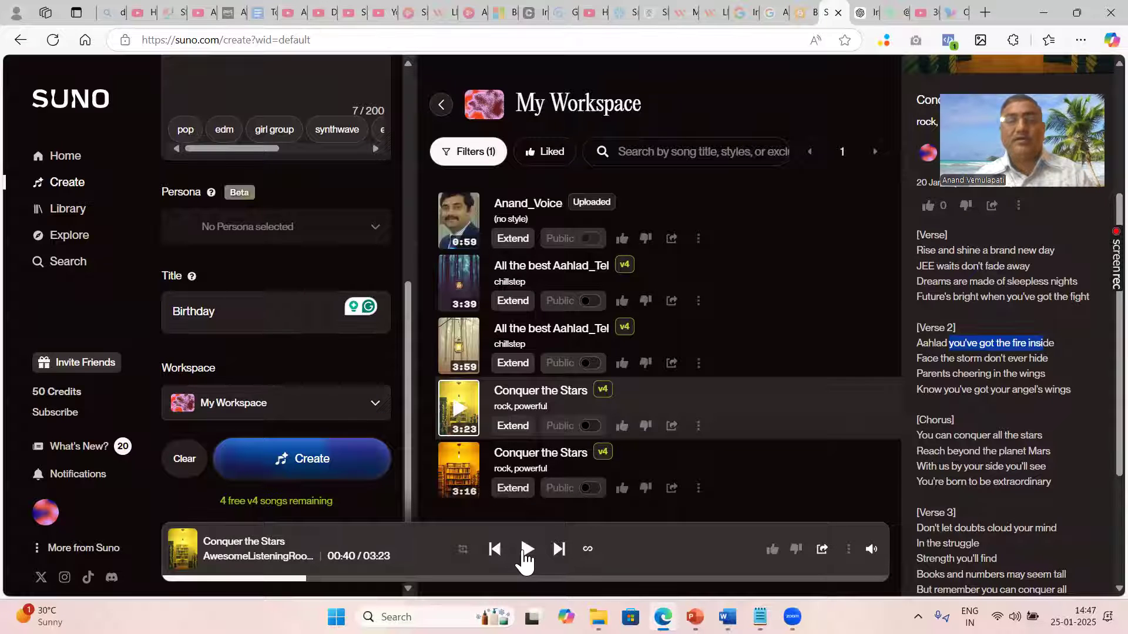
Play the 3:16 version of "Conquer the Stars", follow its English lyrics, and pause it.
left_click(462, 473)
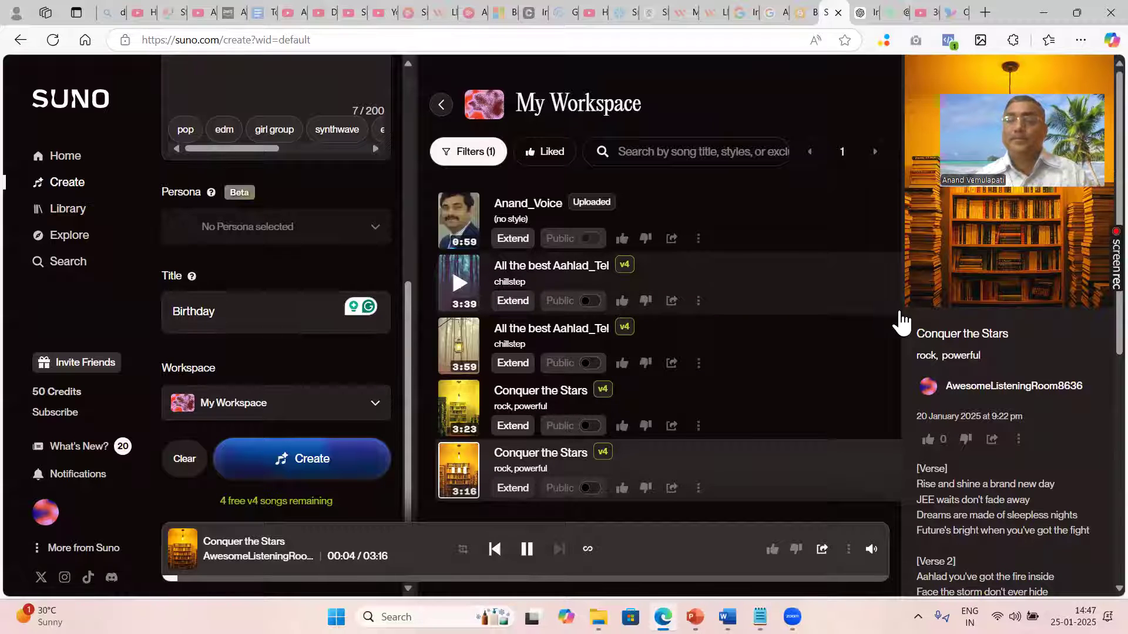
mouse_move(1091, 371)
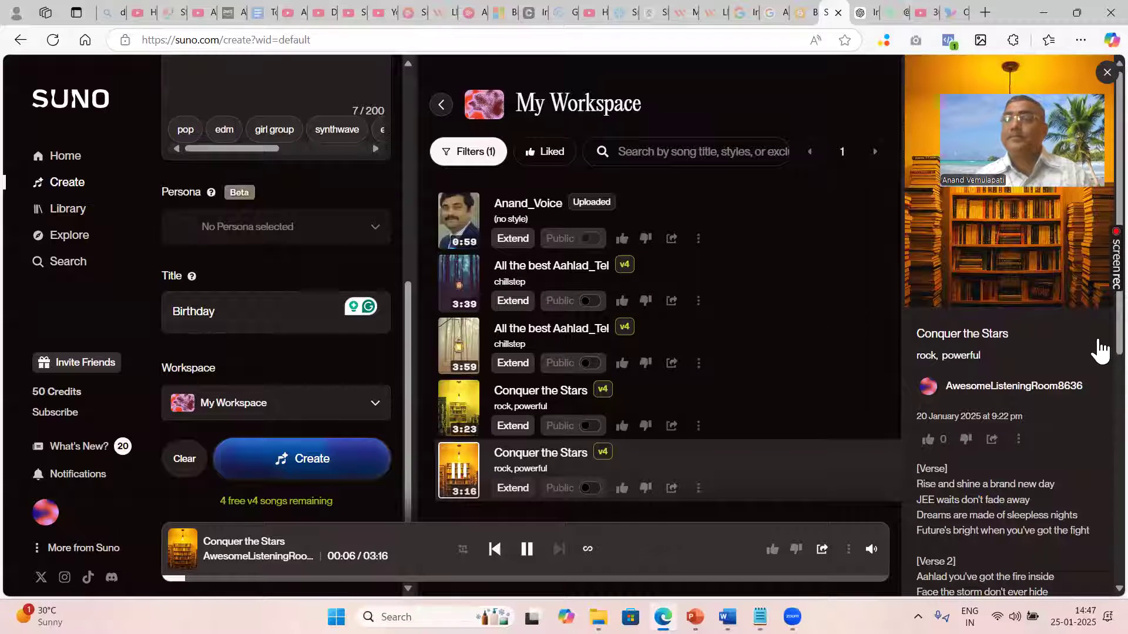
scroll(1090, 361, "down", 4)
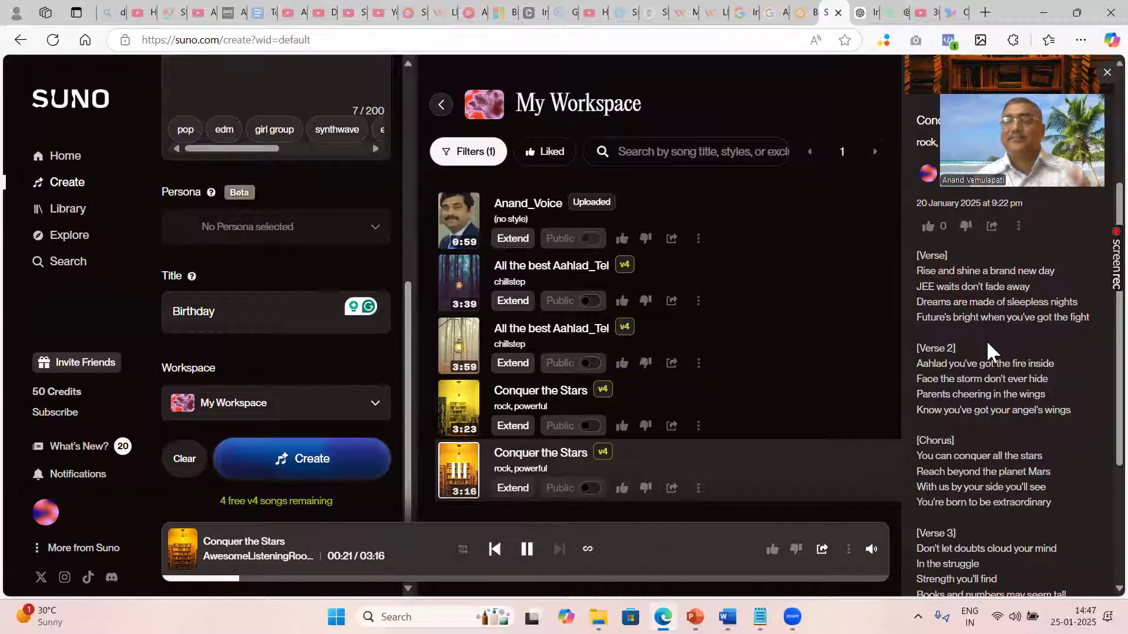
left_click(528, 559)
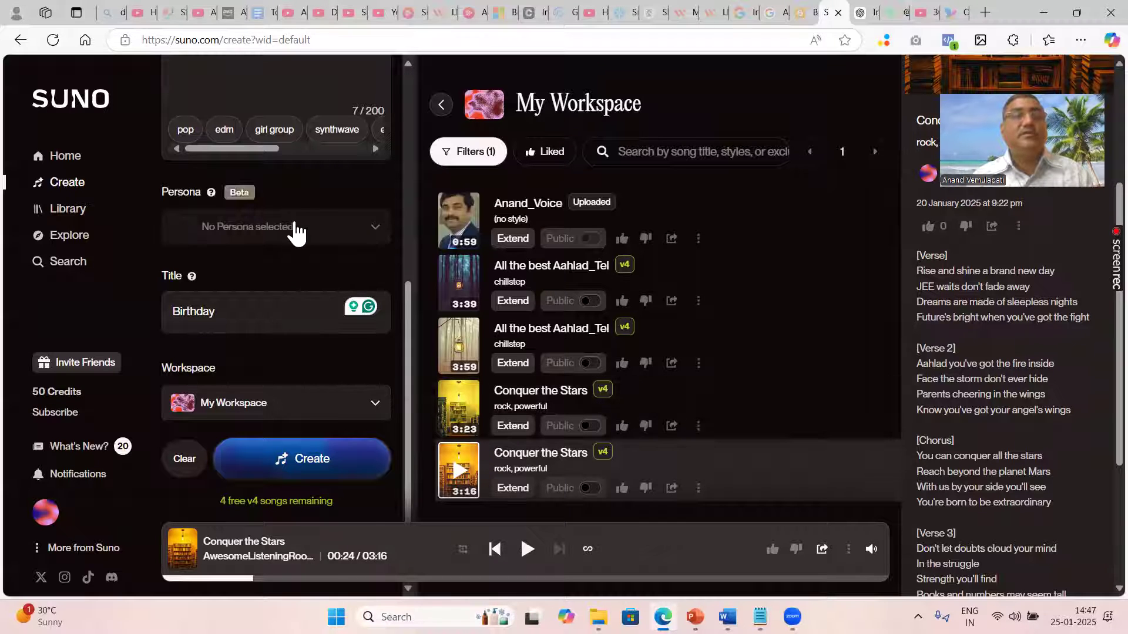
Play the 3:39 version of the Telugu chillstep song and follow its opening పల్లవి lyrics.
scroll(294, 222, "up", 4)
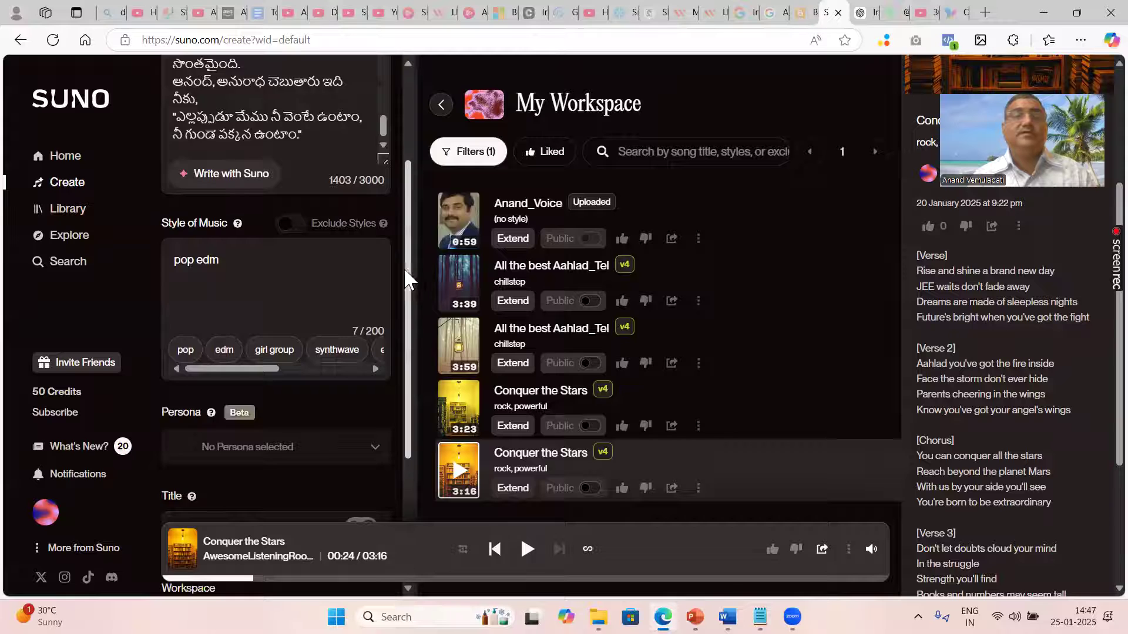
scroll(401, 247, "up", 3)
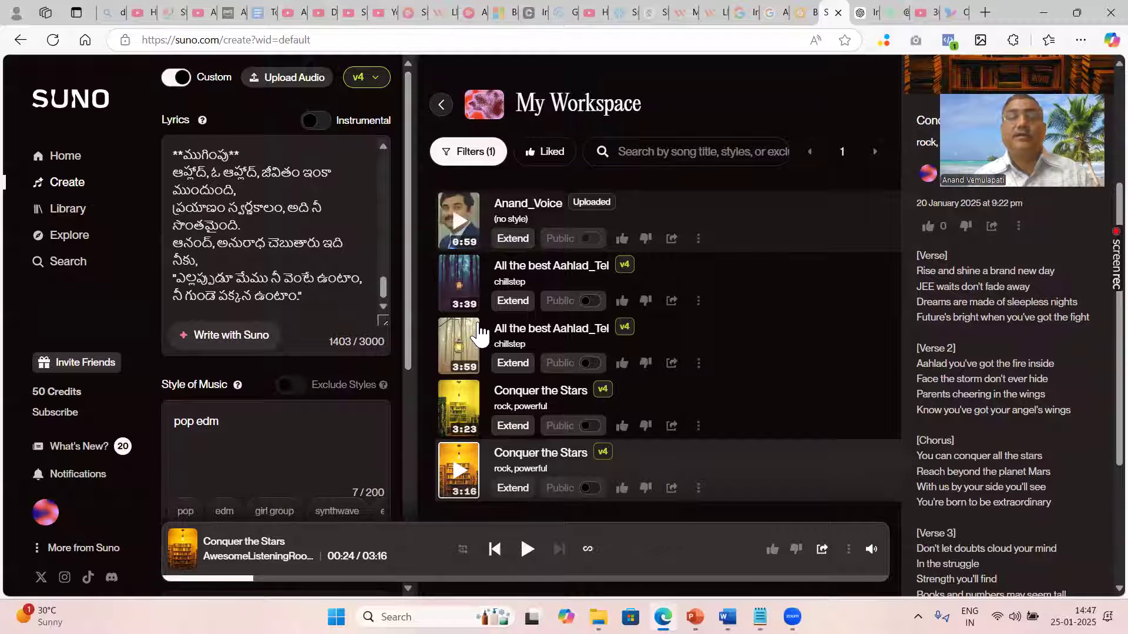
left_click(458, 287)
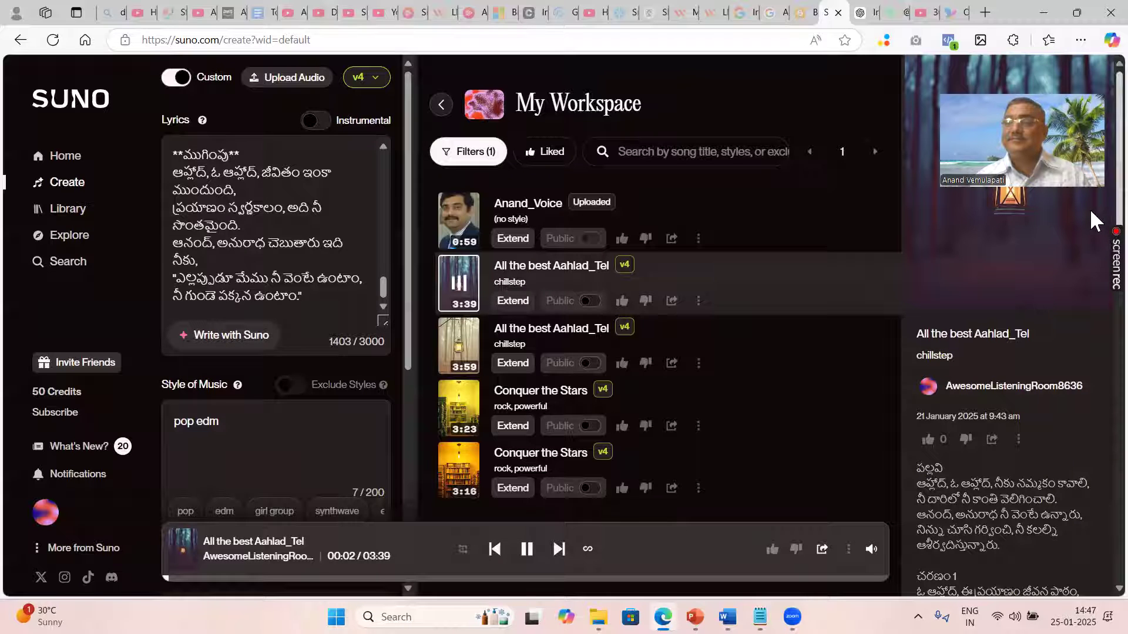
scroll(1090, 243, "down", 1)
scroll(1090, 291, "up", 2)
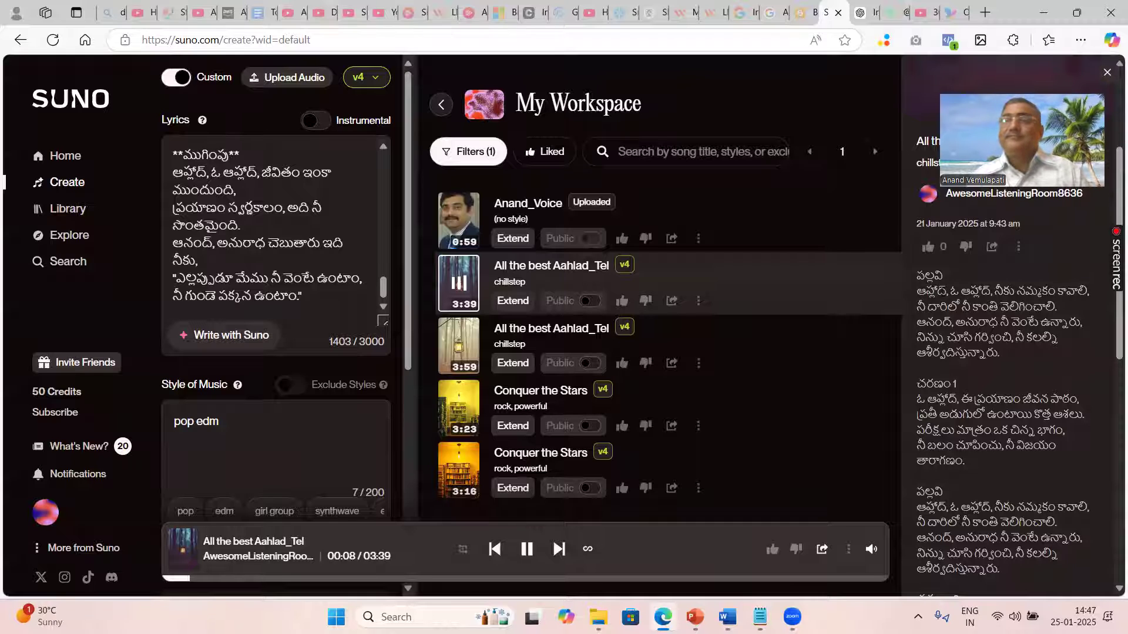
left_click_drag(923, 291, 1027, 322)
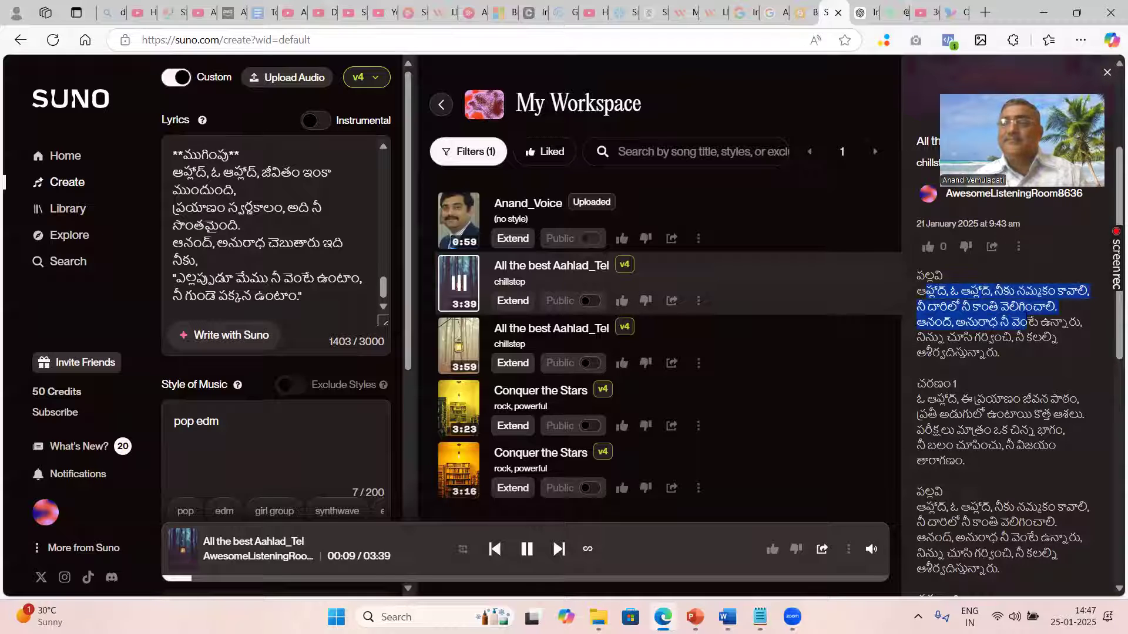
left_click(1002, 354)
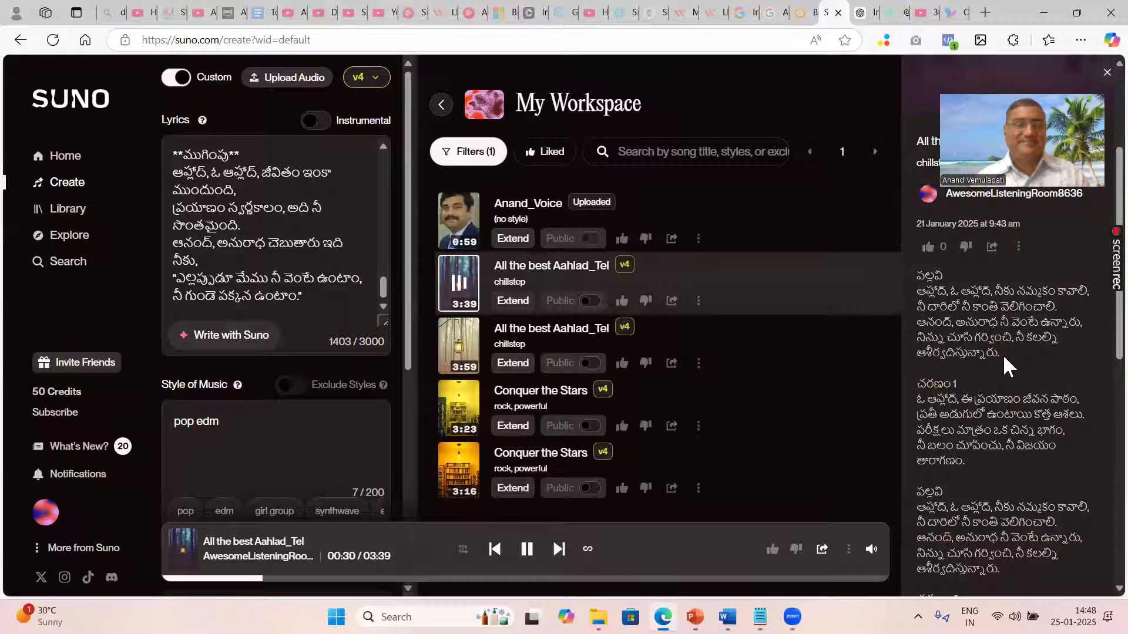
left_click(526, 547)
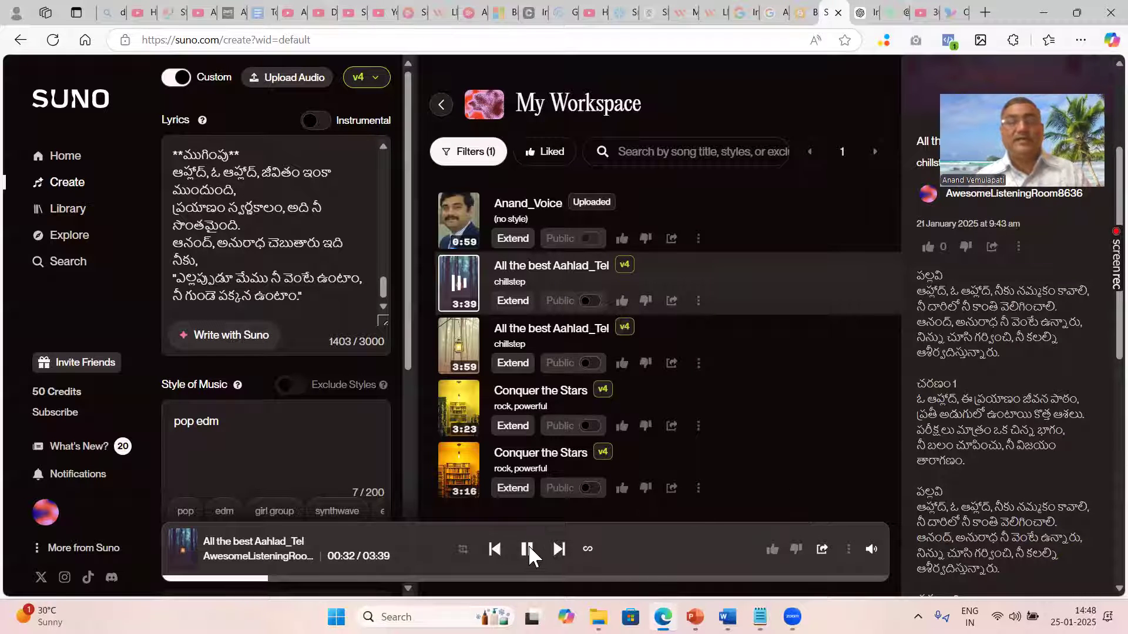
Play the 3:59 version of the Telugu chillstep song, follow its opening పల్లవి lyrics, and pause it.
left_click(458, 350)
scroll(976, 470, "down", 4)
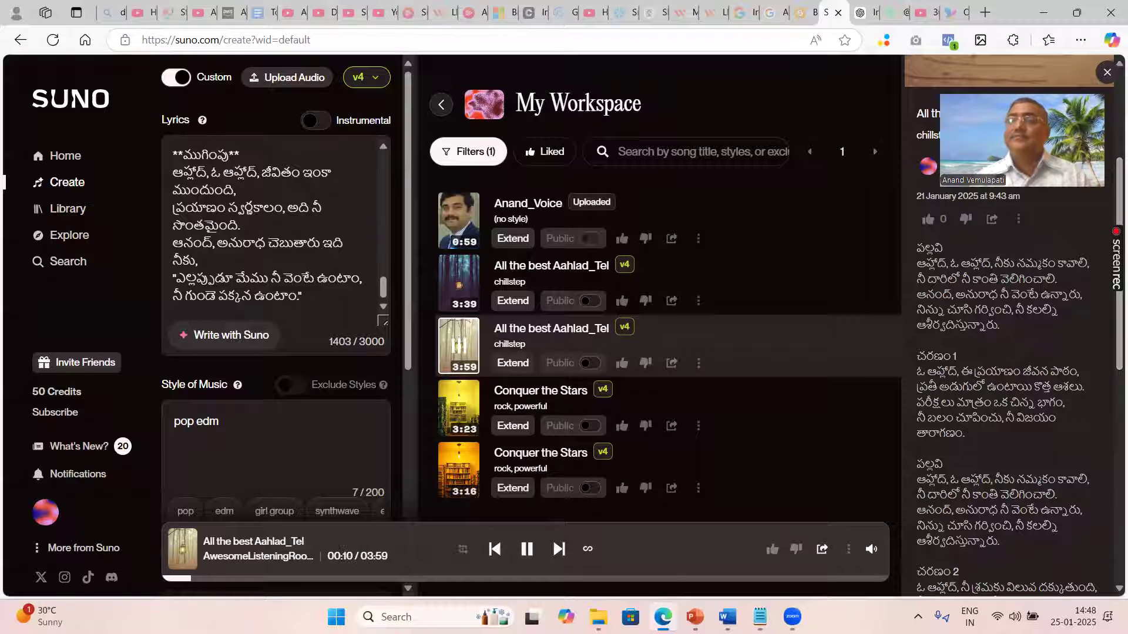
left_click_drag(992, 263, 1039, 295)
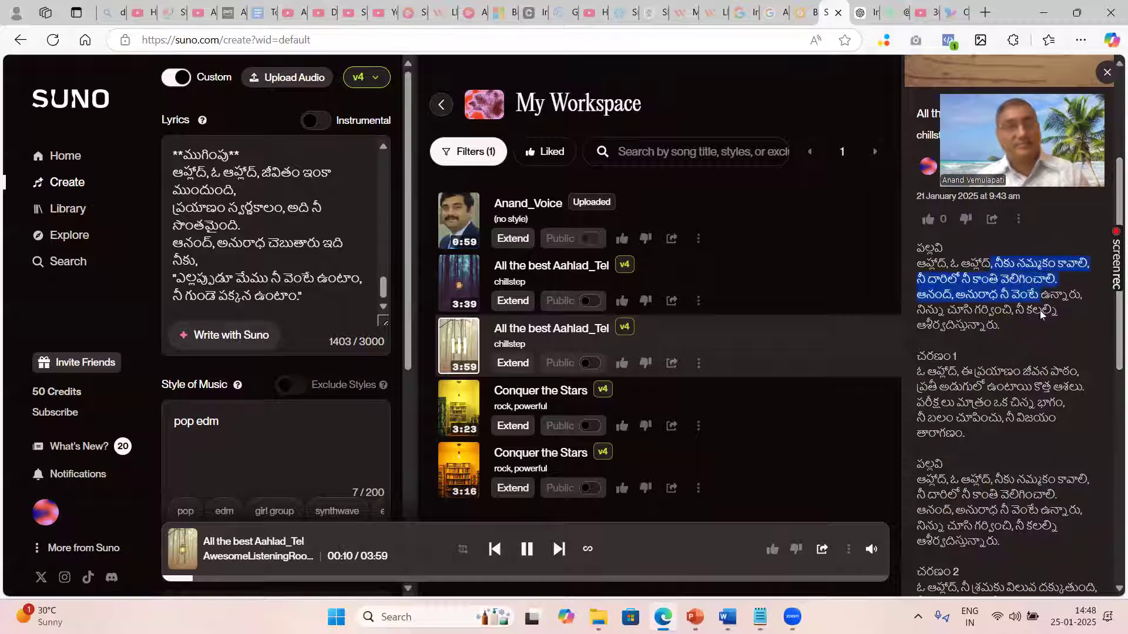
left_click(1010, 336)
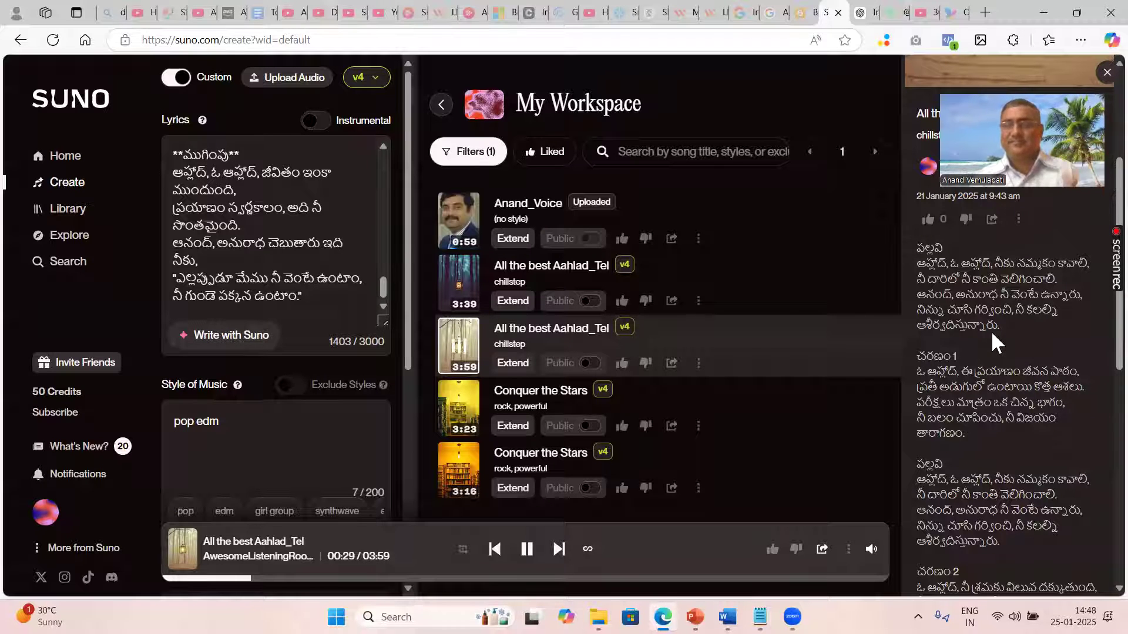
left_click(528, 554)
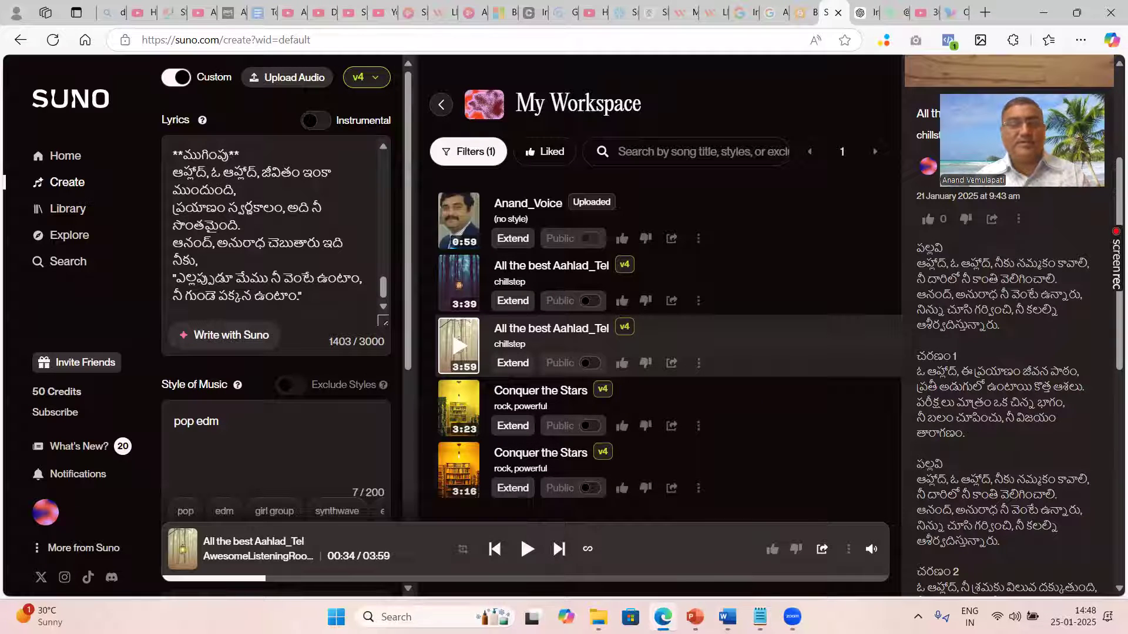
Resume the 3:59 Telugu song from about 3:15 and follow the closing ముగింపు verse in its lyrics.
left_click(755, 579)
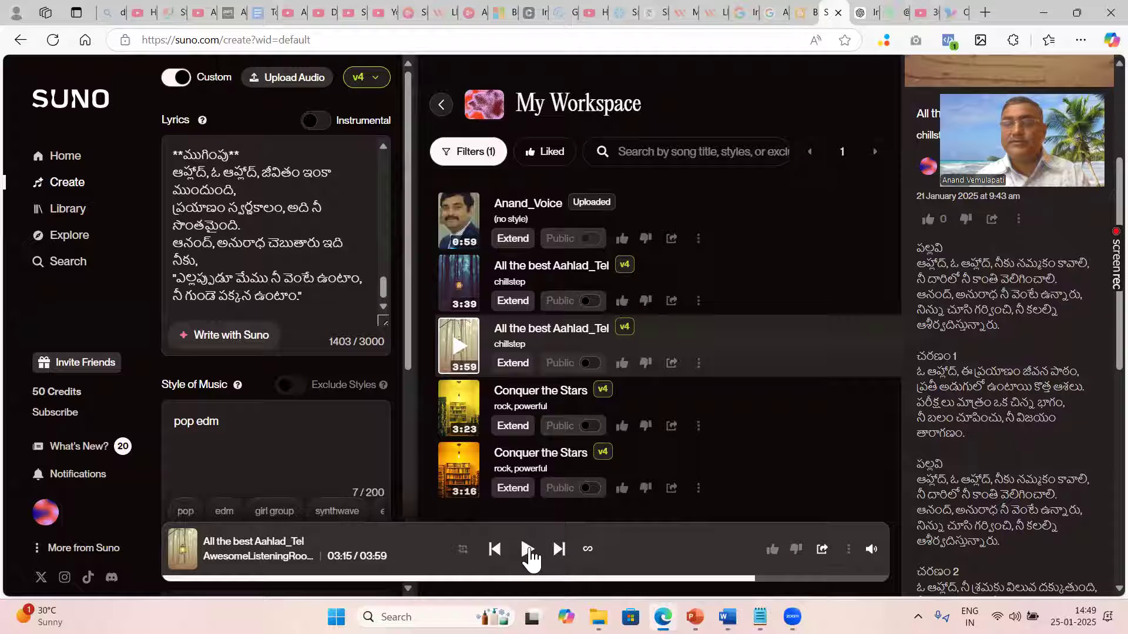
left_click(528, 551)
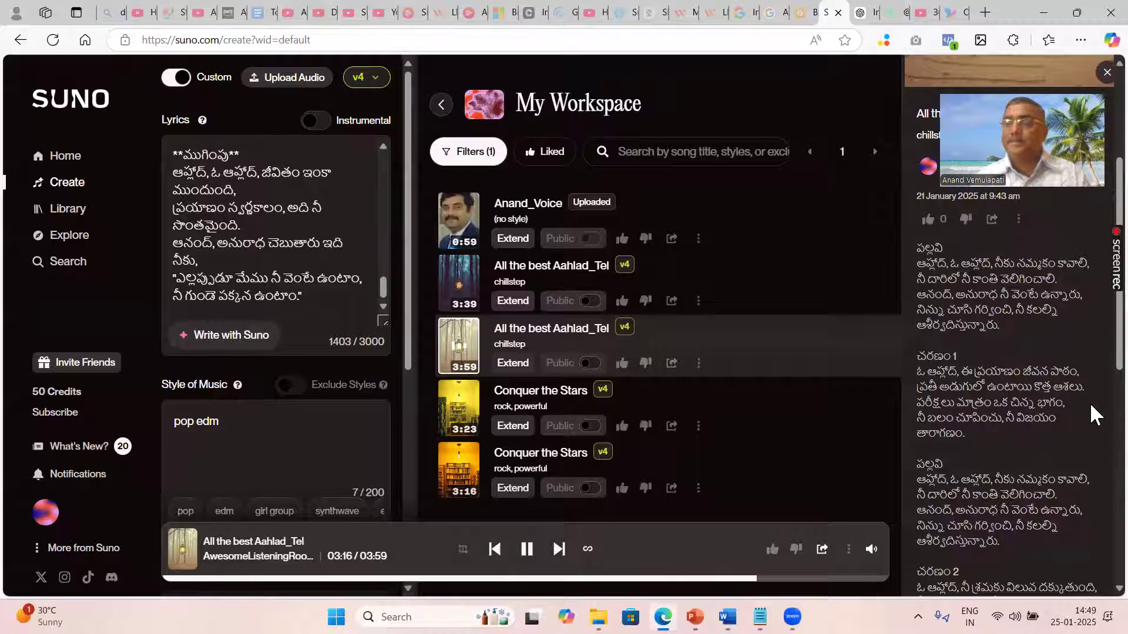
scroll(1091, 403, "down", 9)
scroll(1090, 571, "down", 1)
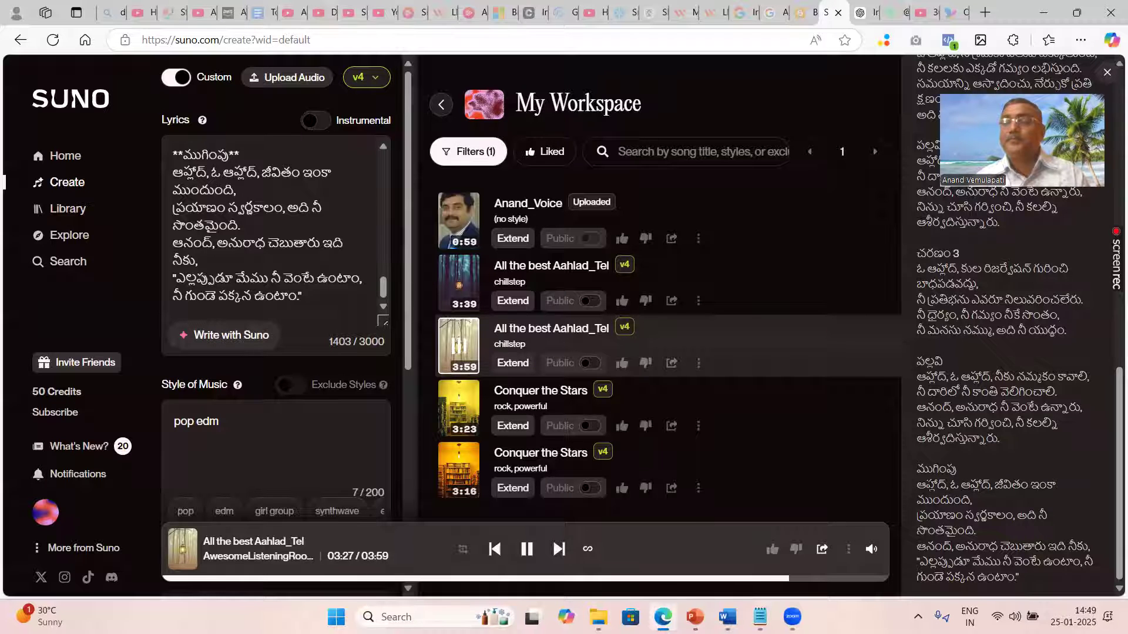
left_click_drag(917, 485, 1045, 546)
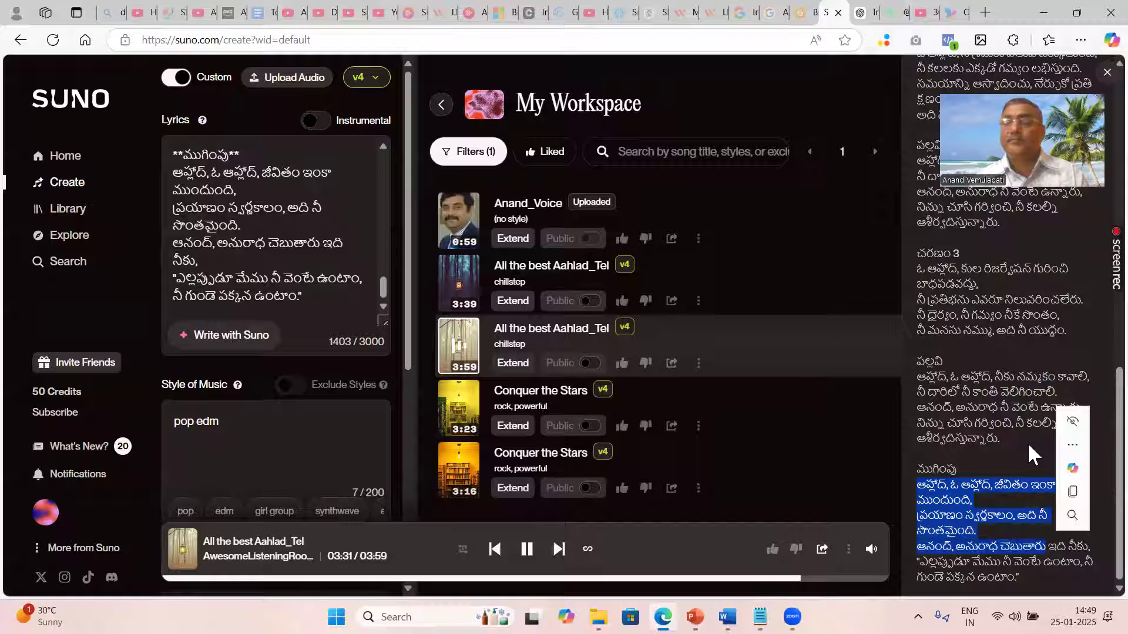
left_click(1072, 491)
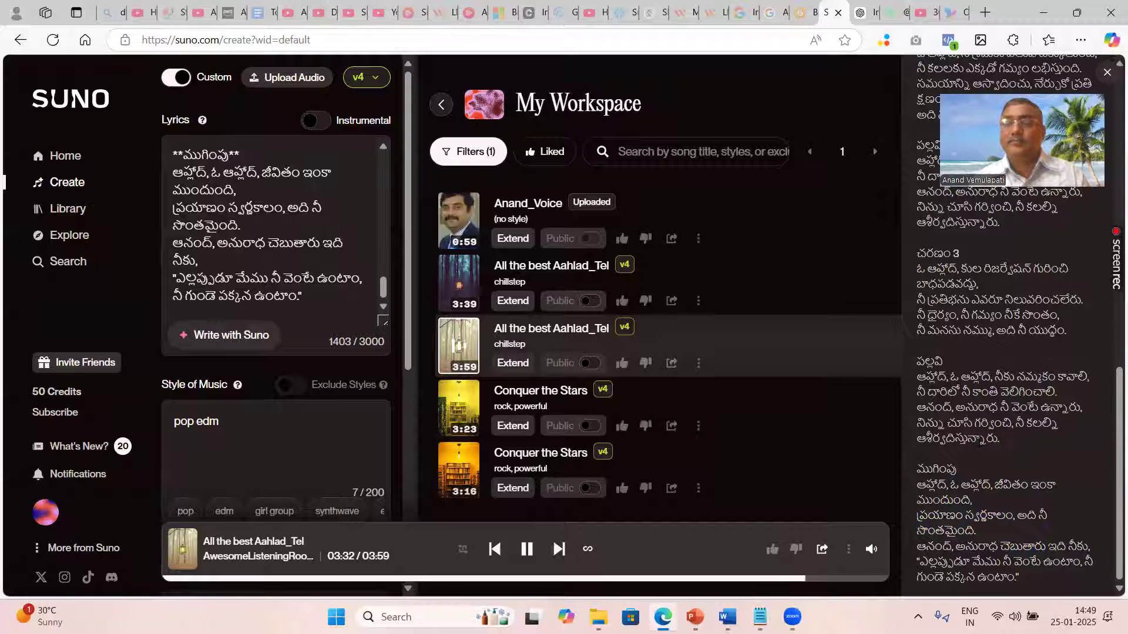
Replay the 3:59 Telugu song from about 2:55, pause it, and highlight words in the quoted line of the closing verse.
left_click(689, 579)
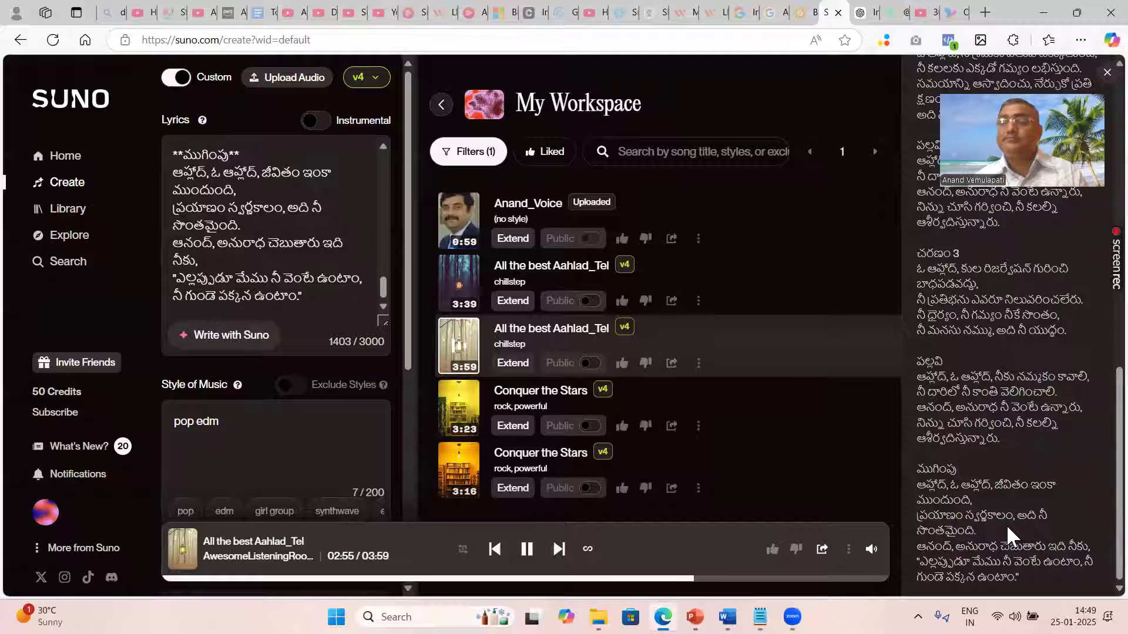
left_click_drag(984, 562, 1059, 563)
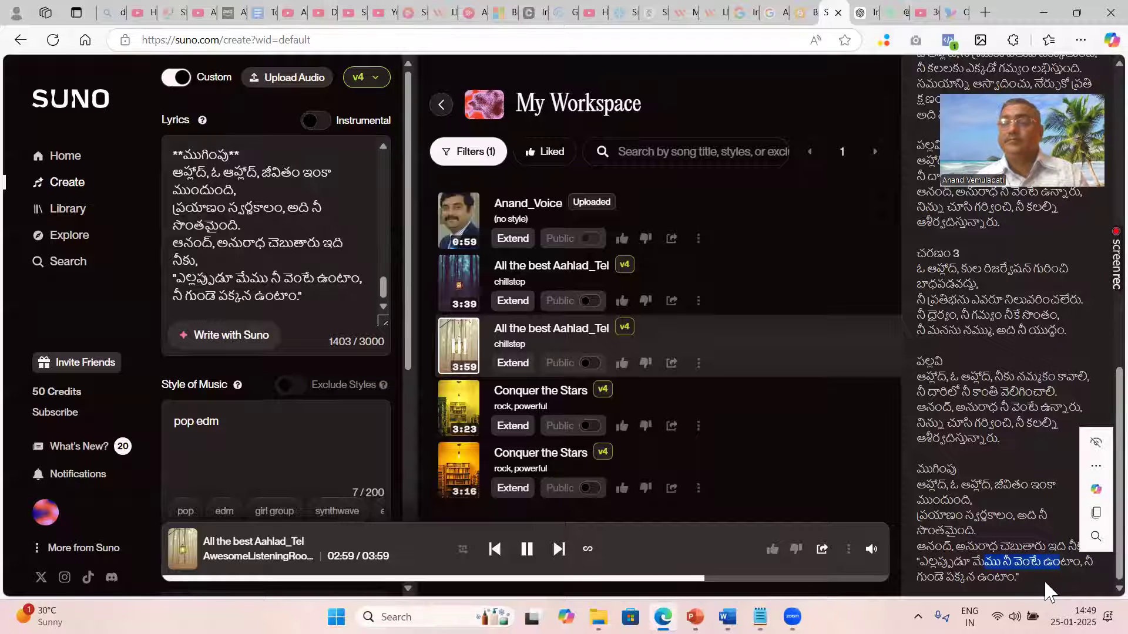
left_click(527, 550)
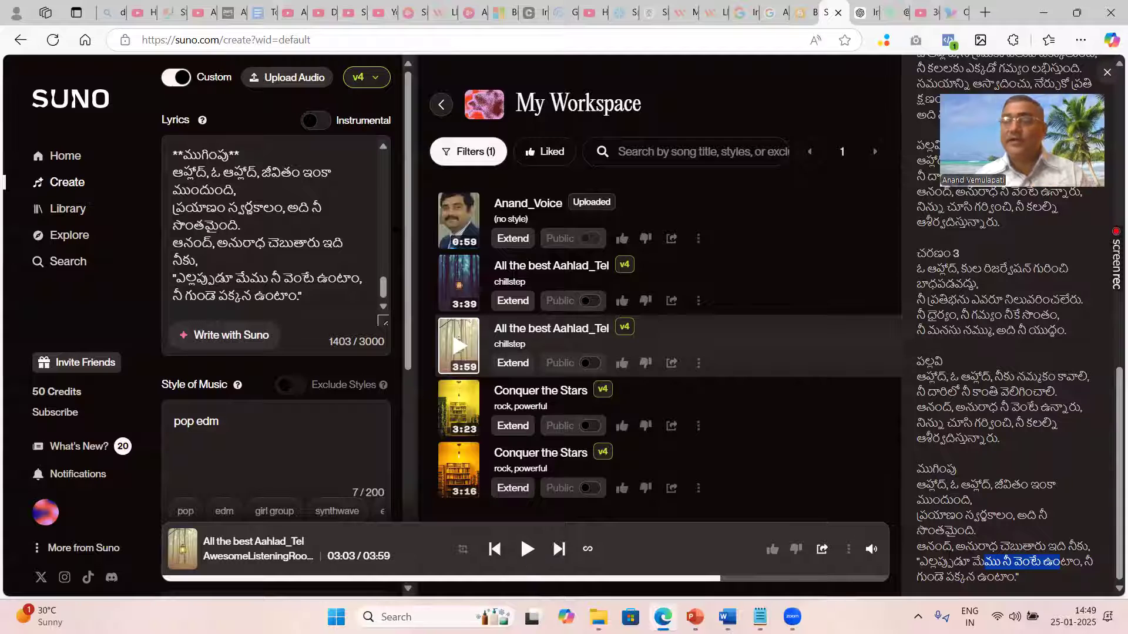
left_click_drag(953, 562, 1030, 562)
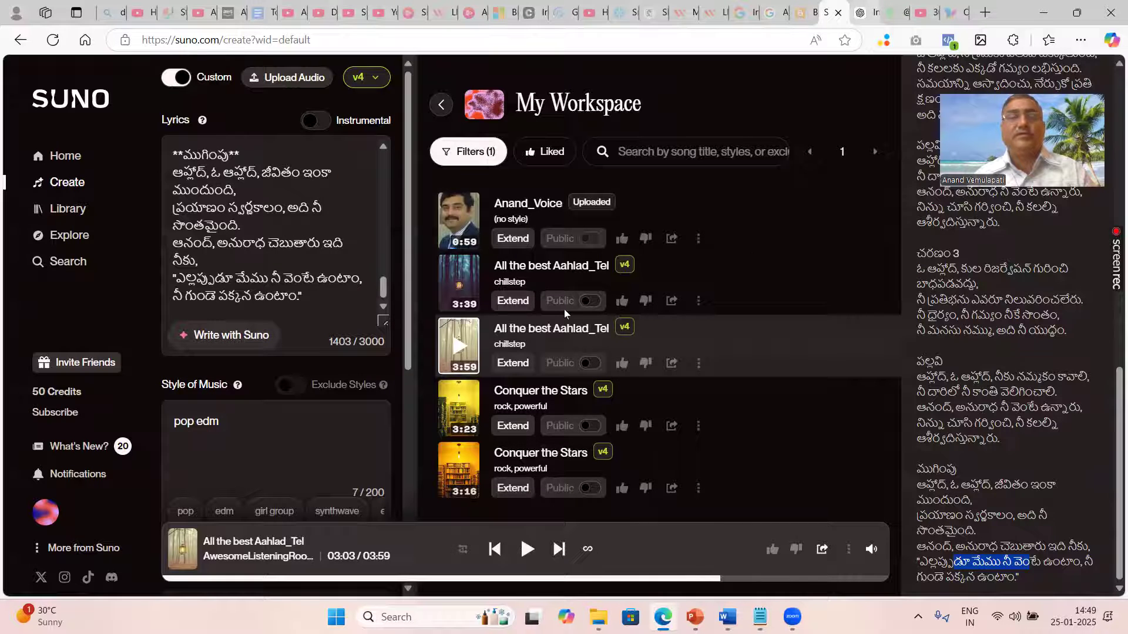
Switch to the ChatGPT conversation containing the Telugu lyrics and clear the text selection around the closing ముగింపు verse.
left_click(862, 12)
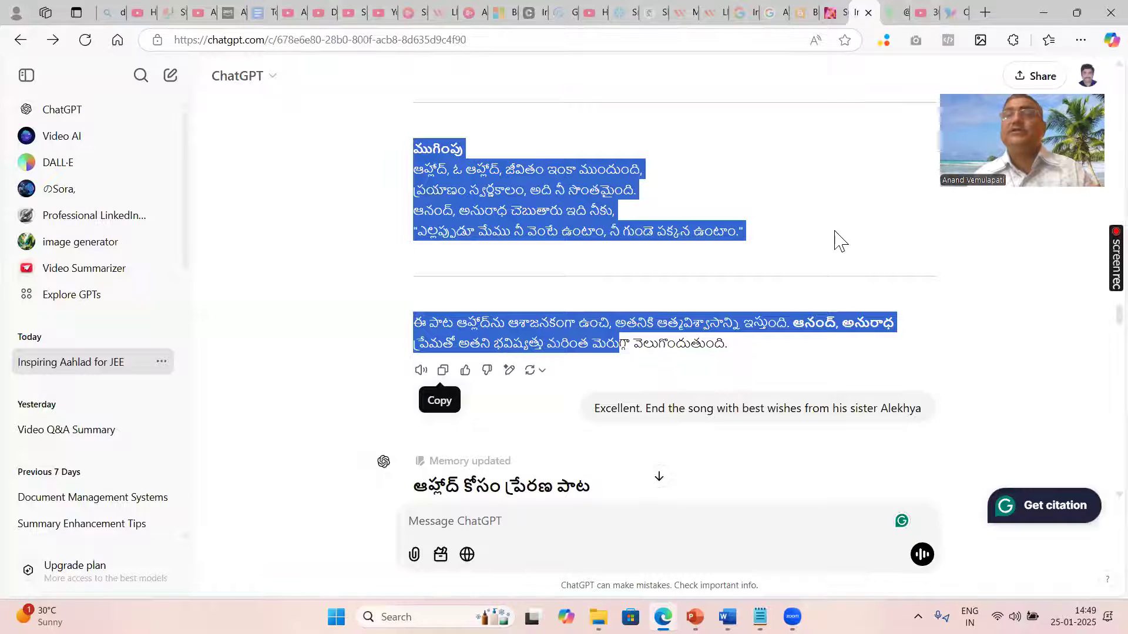
left_click(728, 291)
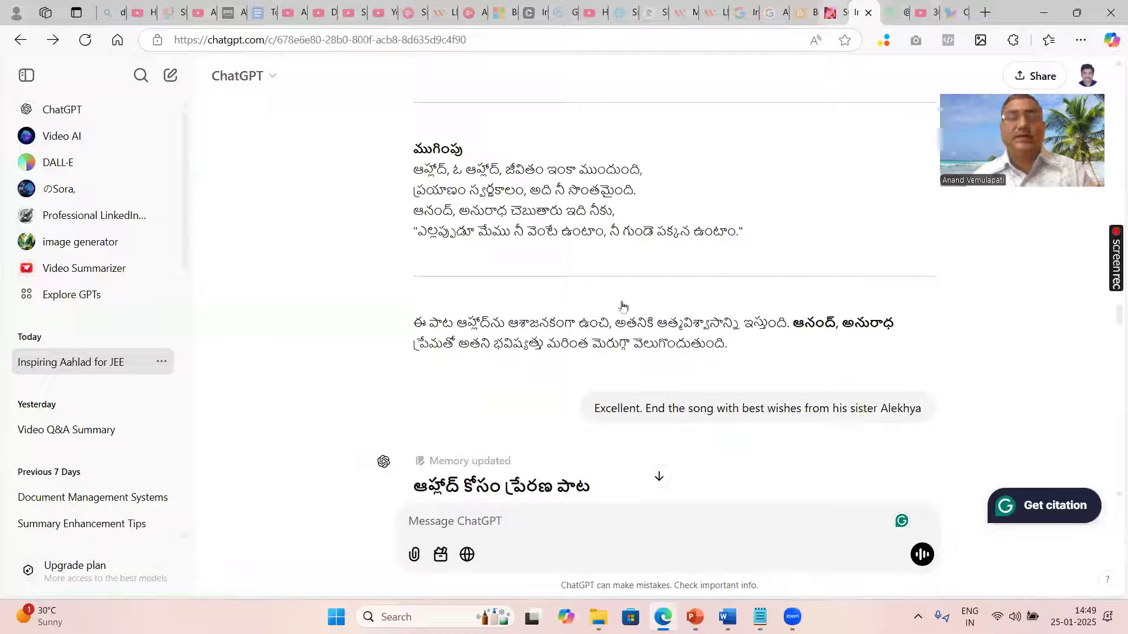
Switch back to Suno and look at the download options for the 3:39 Telugu chillstep song, including MP3 audio and video.
key("ctrl+shift+Tab")
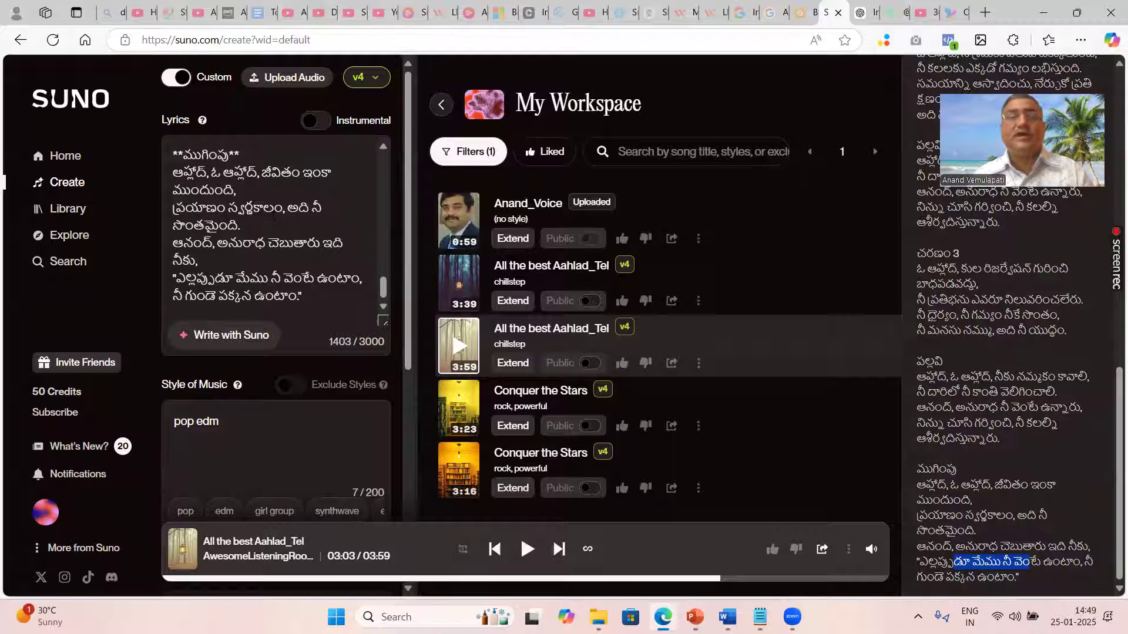
left_click(698, 301)
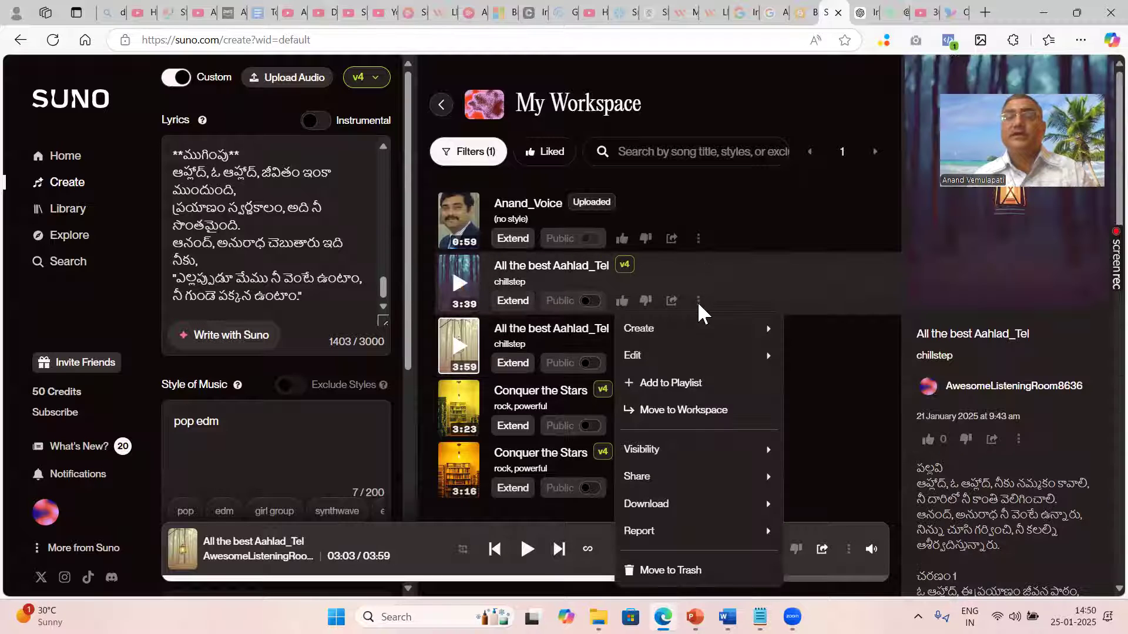
mouse_move(667, 510)
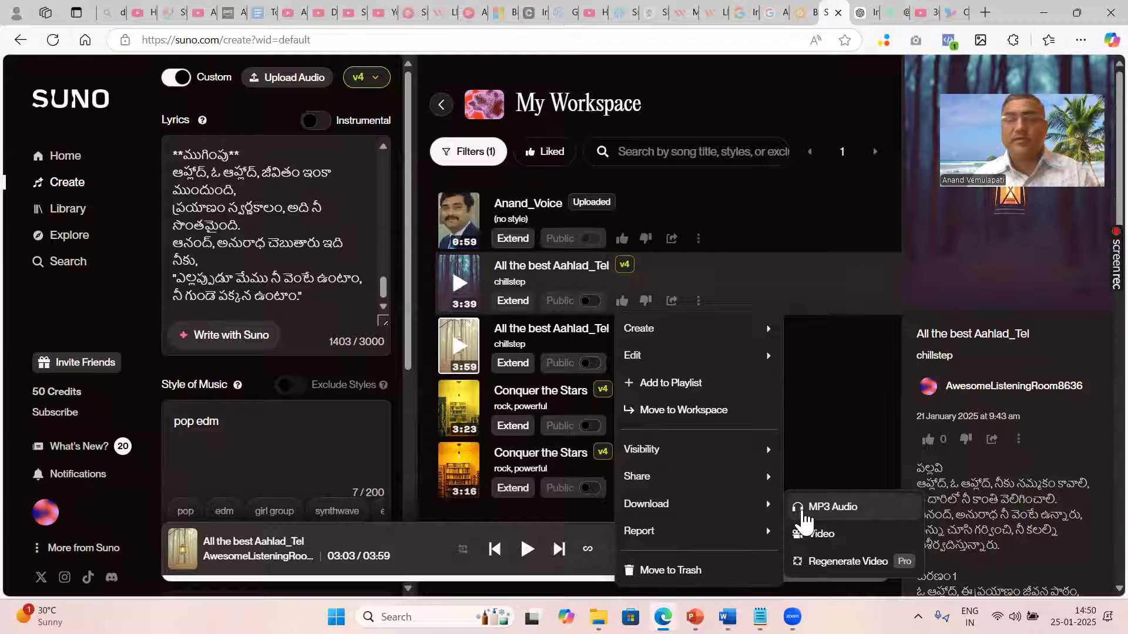
left_click(847, 240)
View the details and available actions of the 0:59 uploaded voice recording in the workspace.
left_click(697, 238)
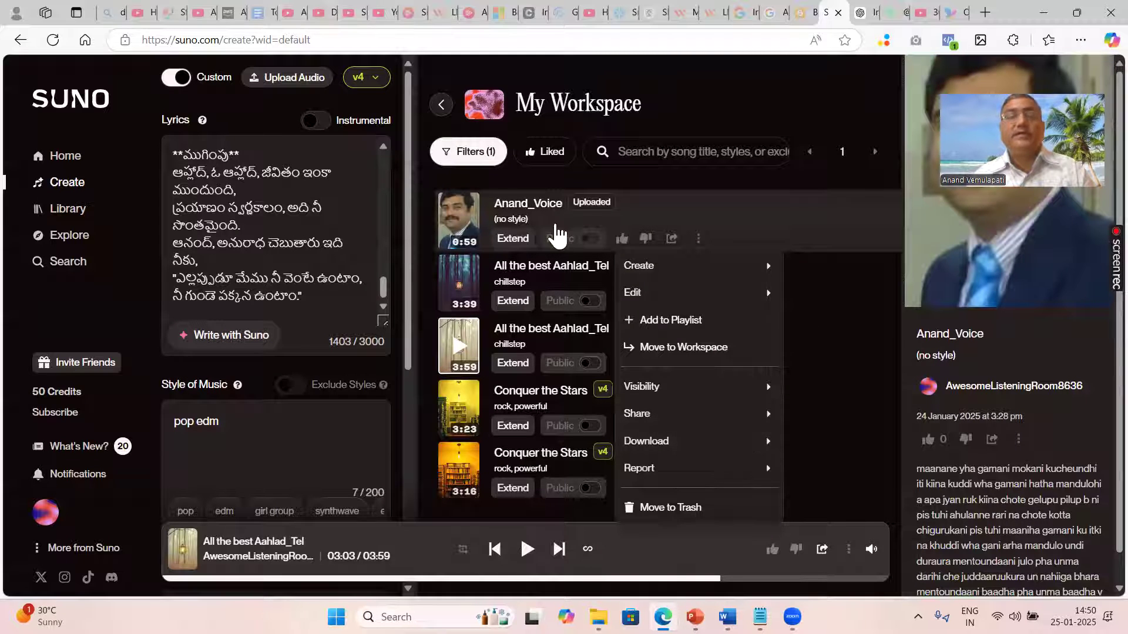
left_click(555, 235)
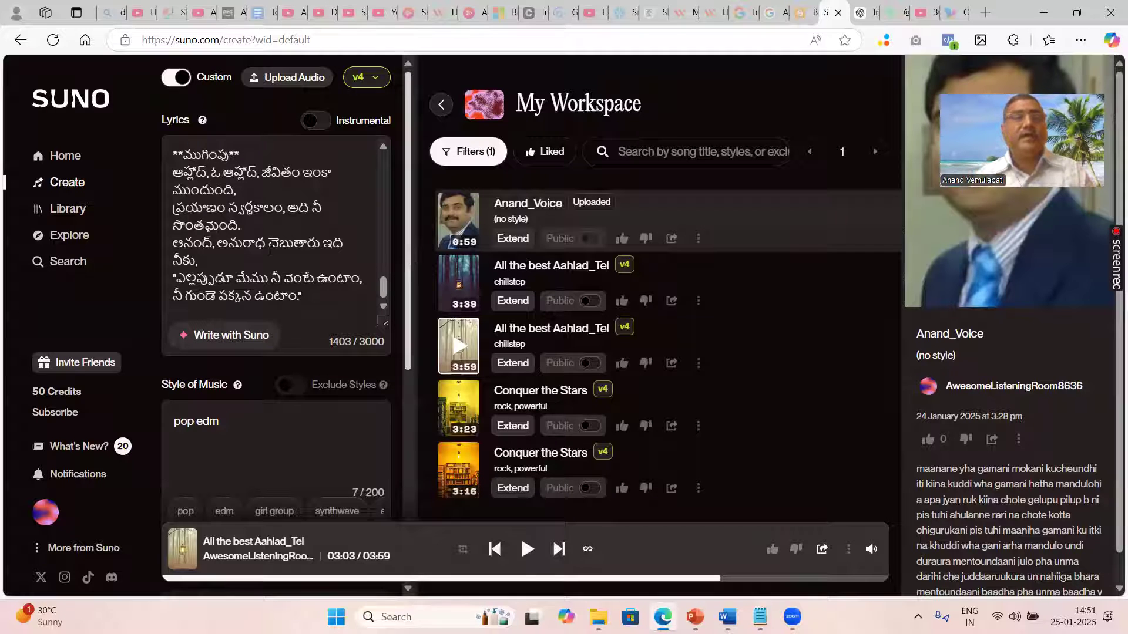
Review the custom song form from the start of the Telugu lyrics through music style, persona, title and workspace to the Create option.
scroll(270, 258, "down", 1)
scroll(269, 249, "down", 4)
scroll(382, 294, "up", 5)
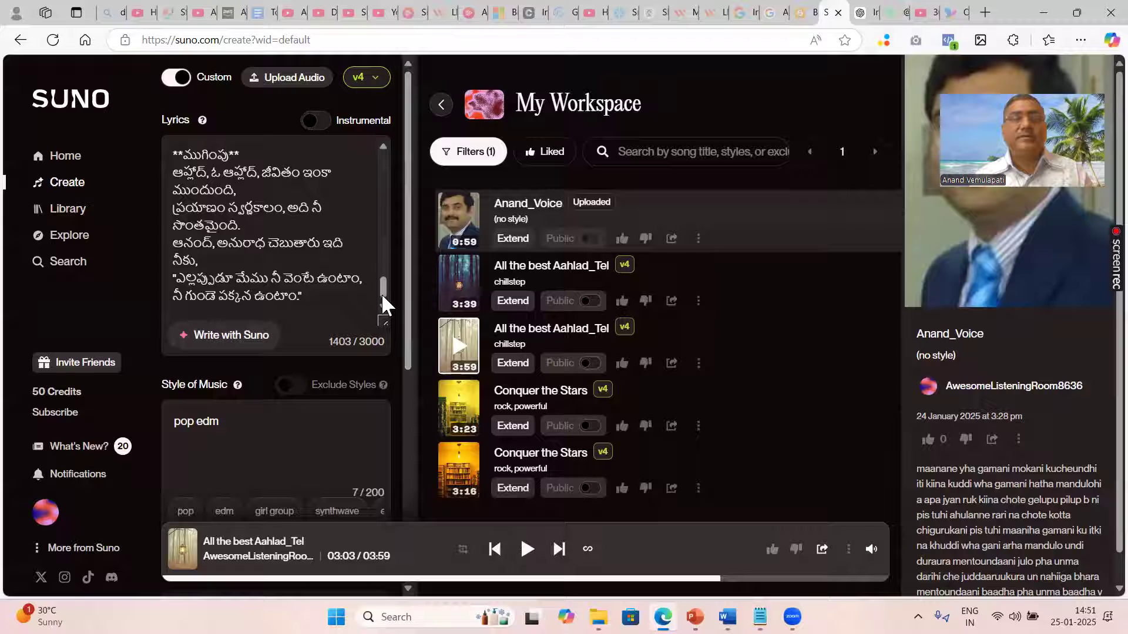
scroll(374, 185, "up", 10)
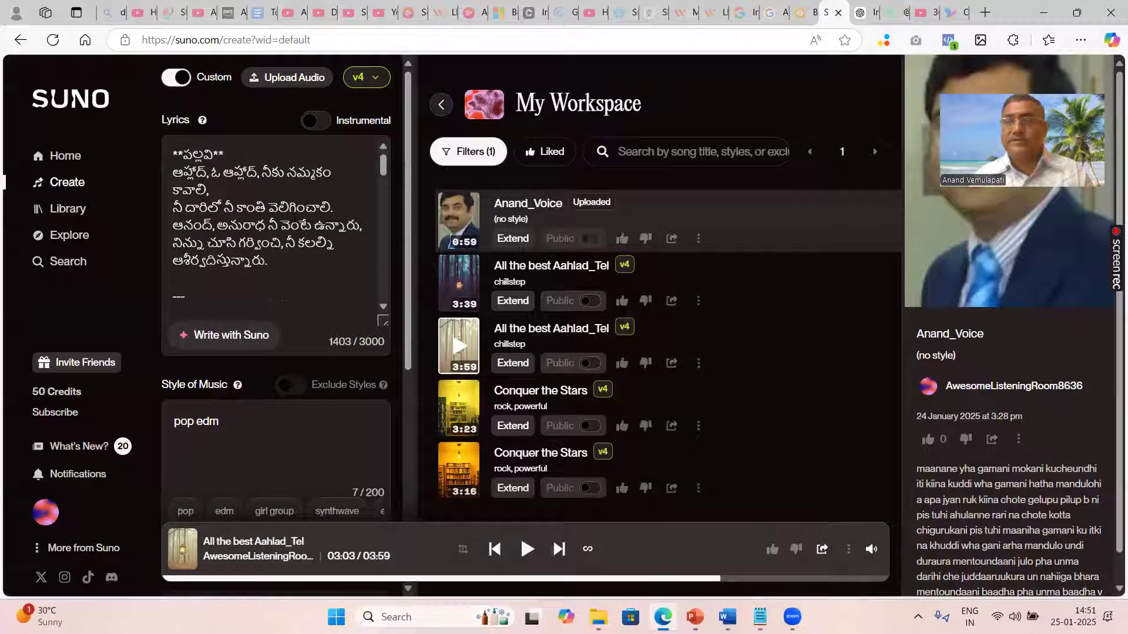
scroll(400, 337, "down", 4)
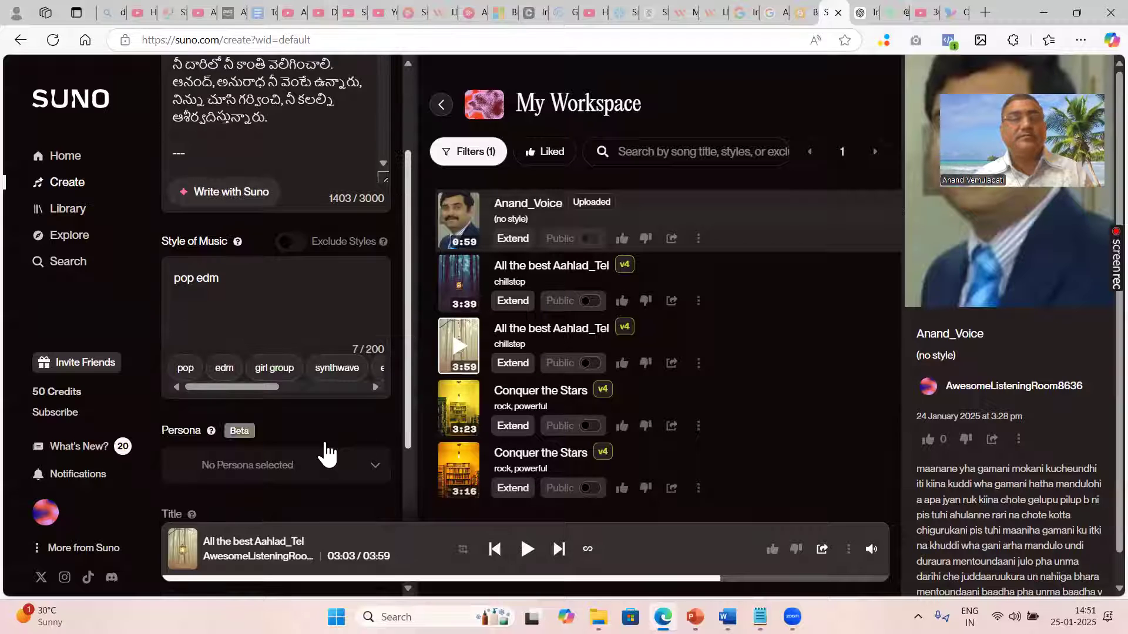
scroll(397, 488, "down", 5)
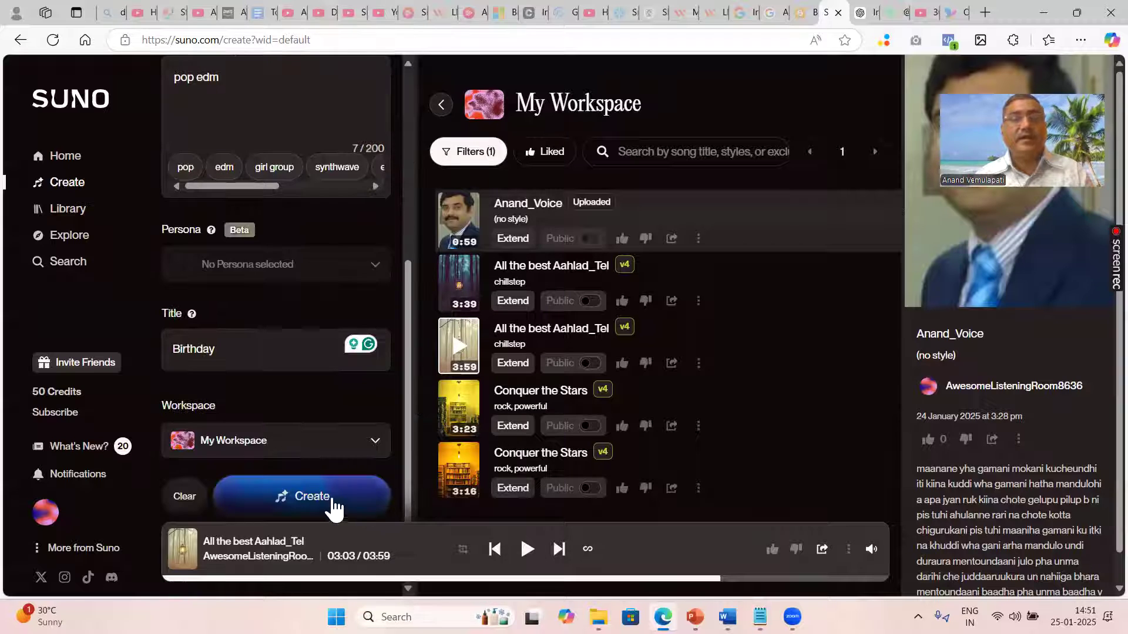